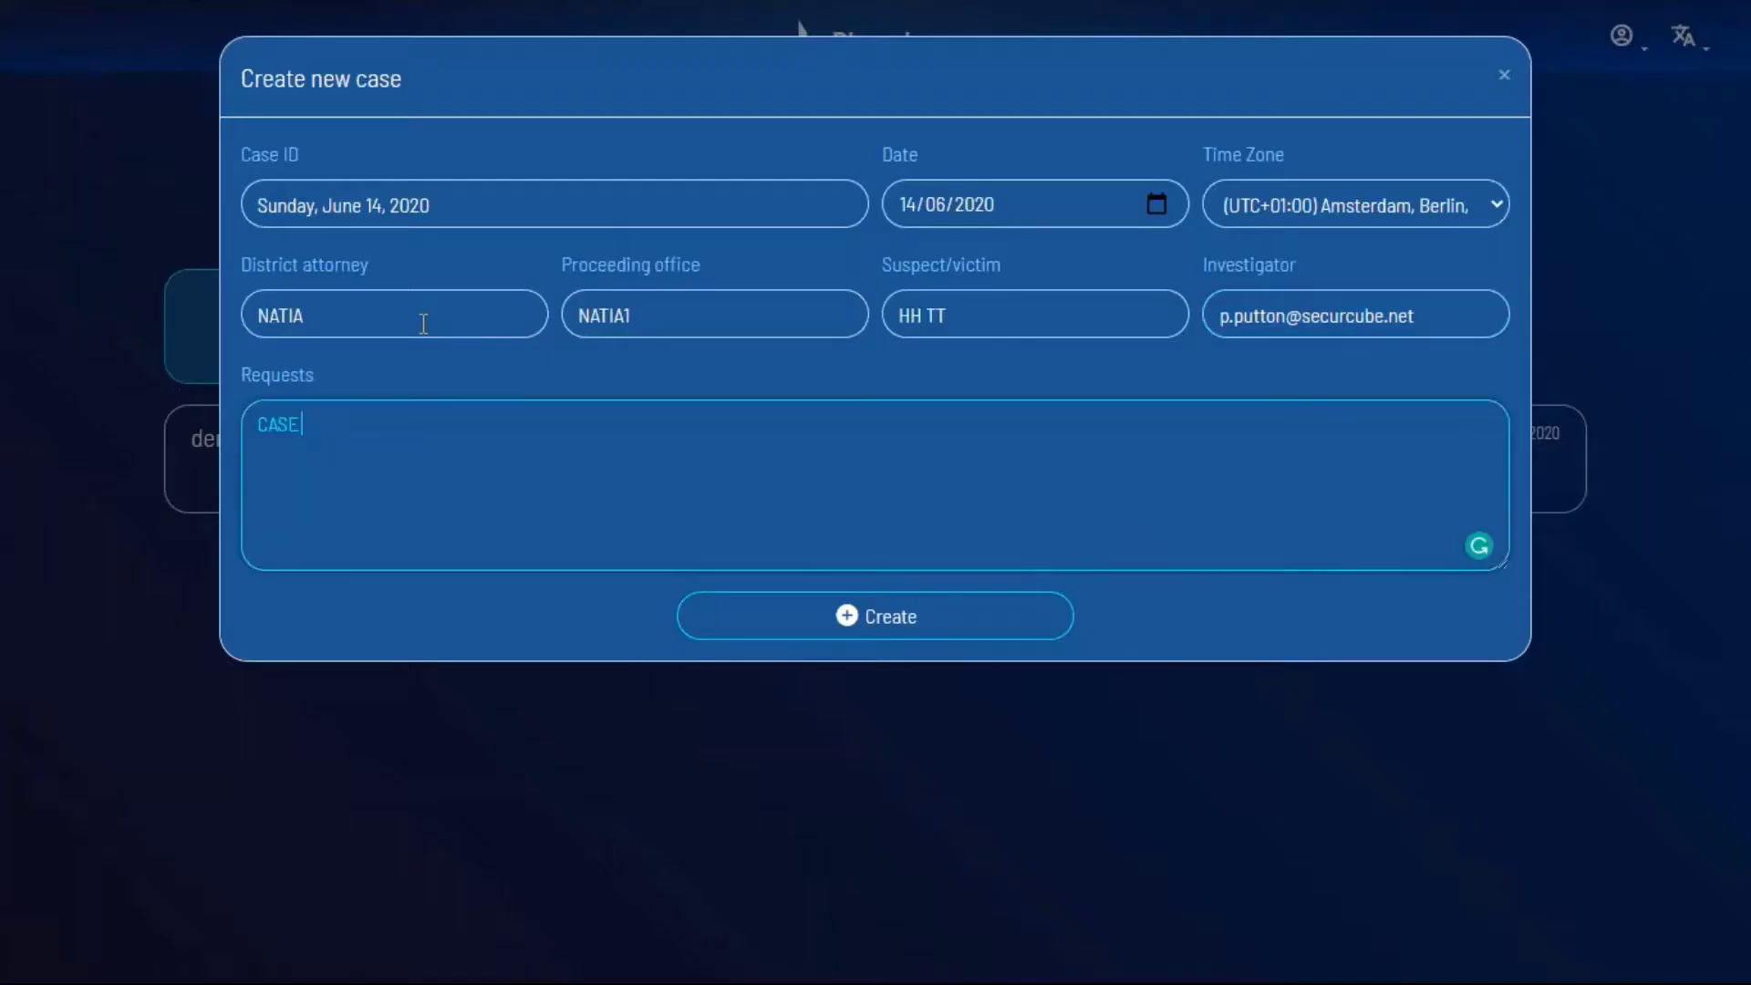
pyautogui.write('# 333 ')
pyautogui.write('99 -3')
pyautogui.click(903, 627)
pyautogui.click(653, 180)
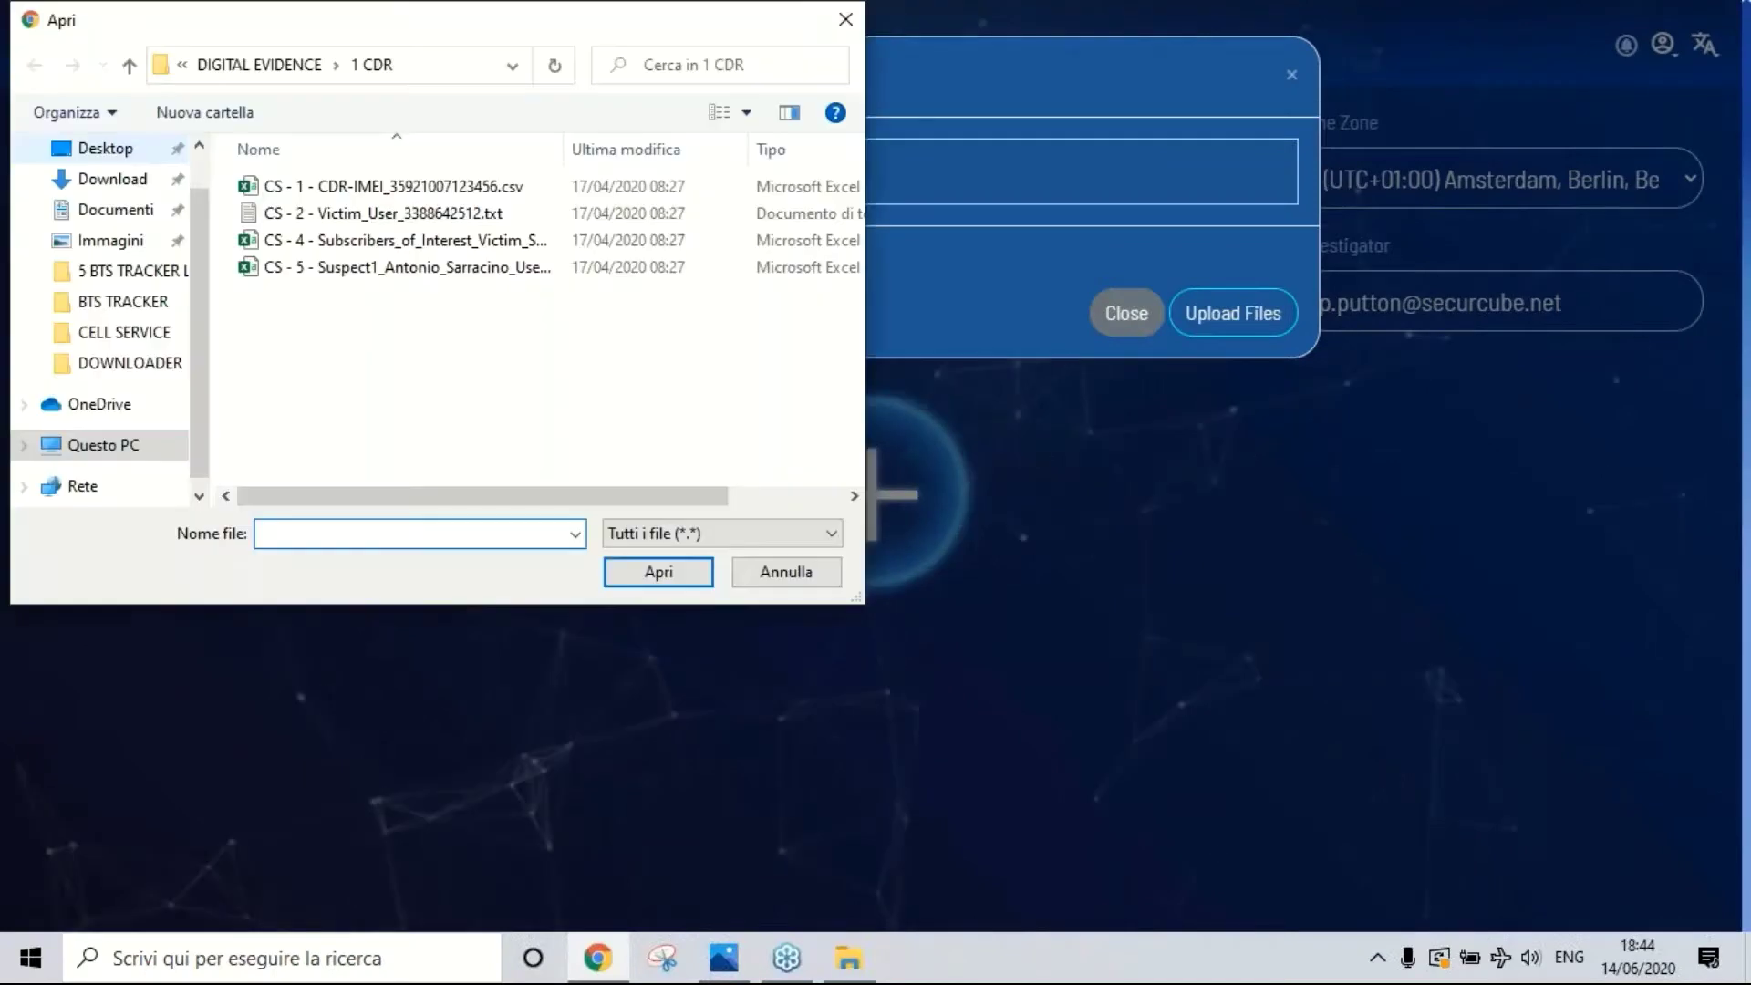
pyautogui.click(319, 64)
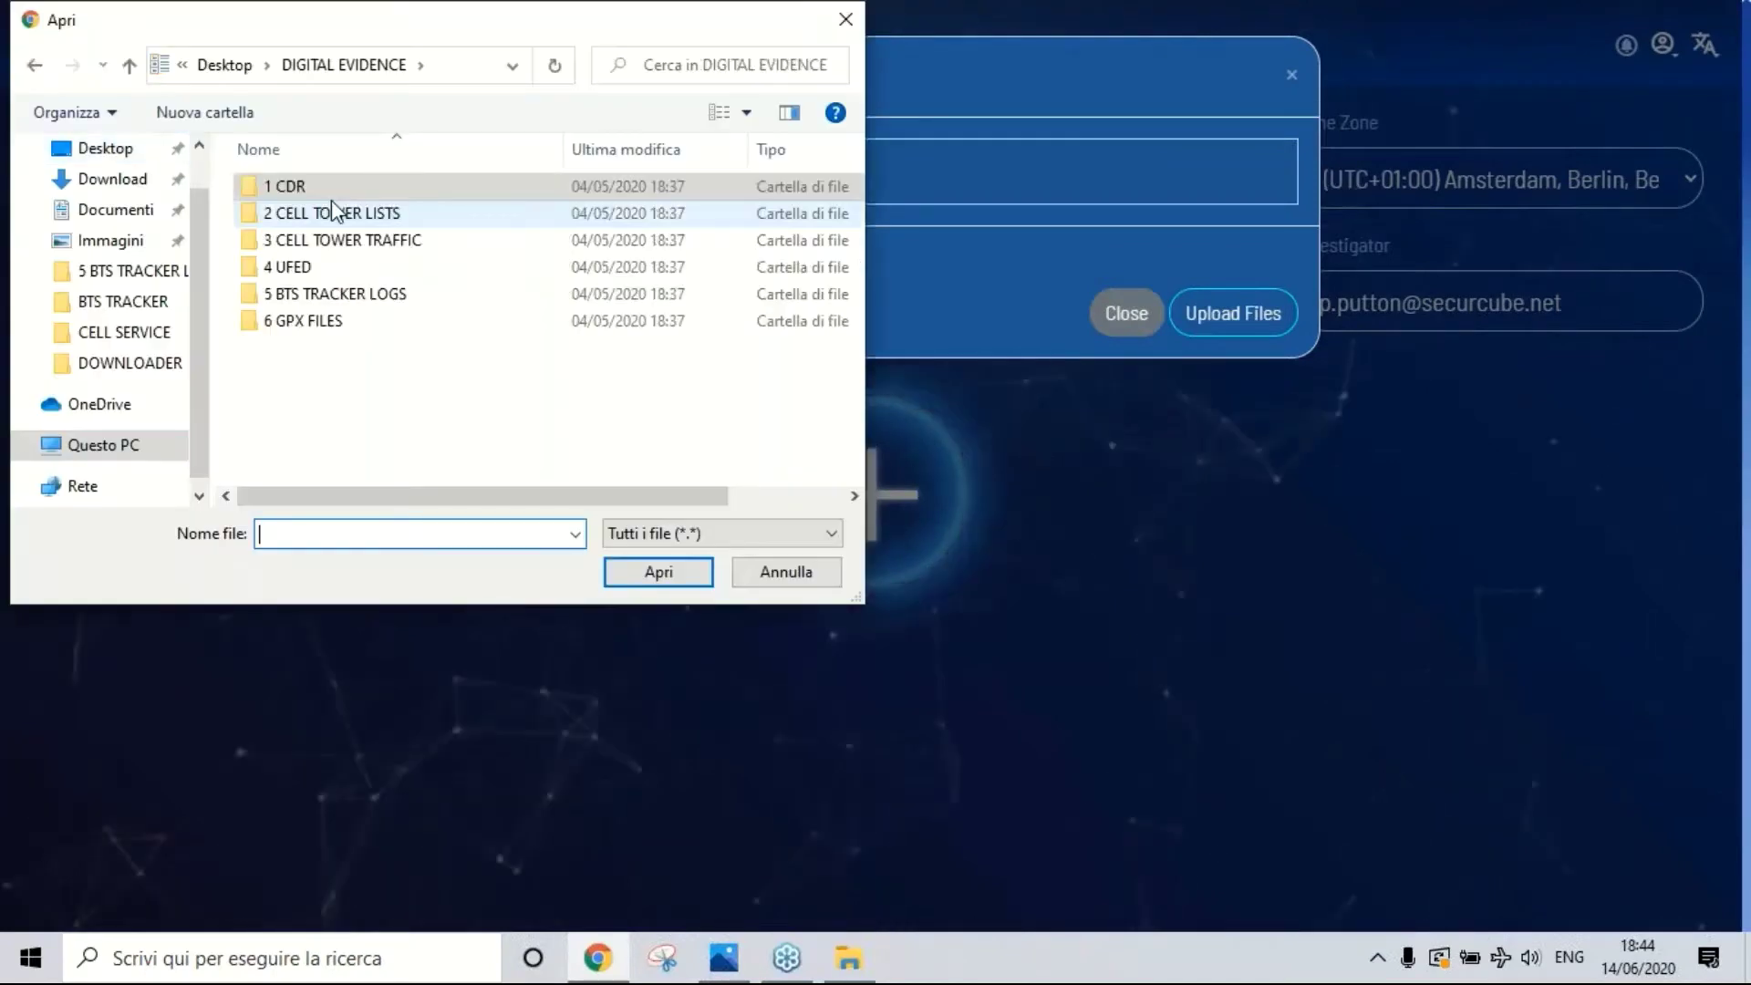
pyautogui.doubleClick(286, 186)
pyautogui.doubleClick(301, 186)
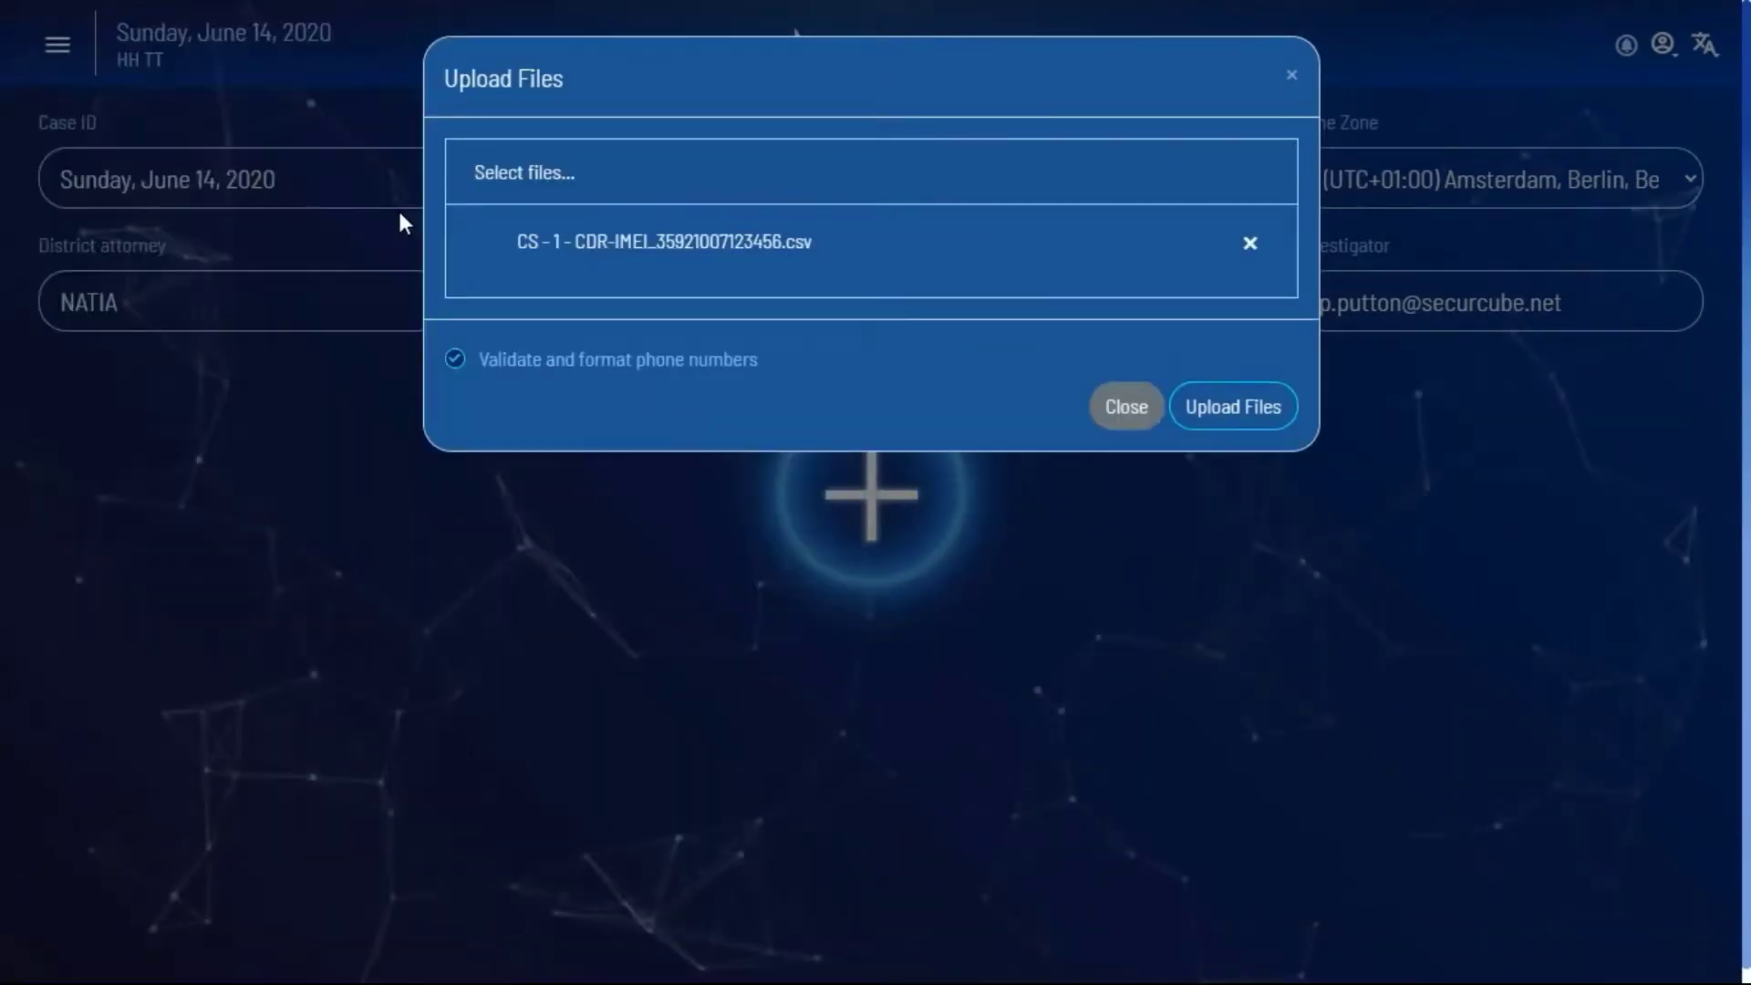
# Step: Close the upload window and restore the browser from full screen to a smaller window
pyautogui.click(1129, 402)
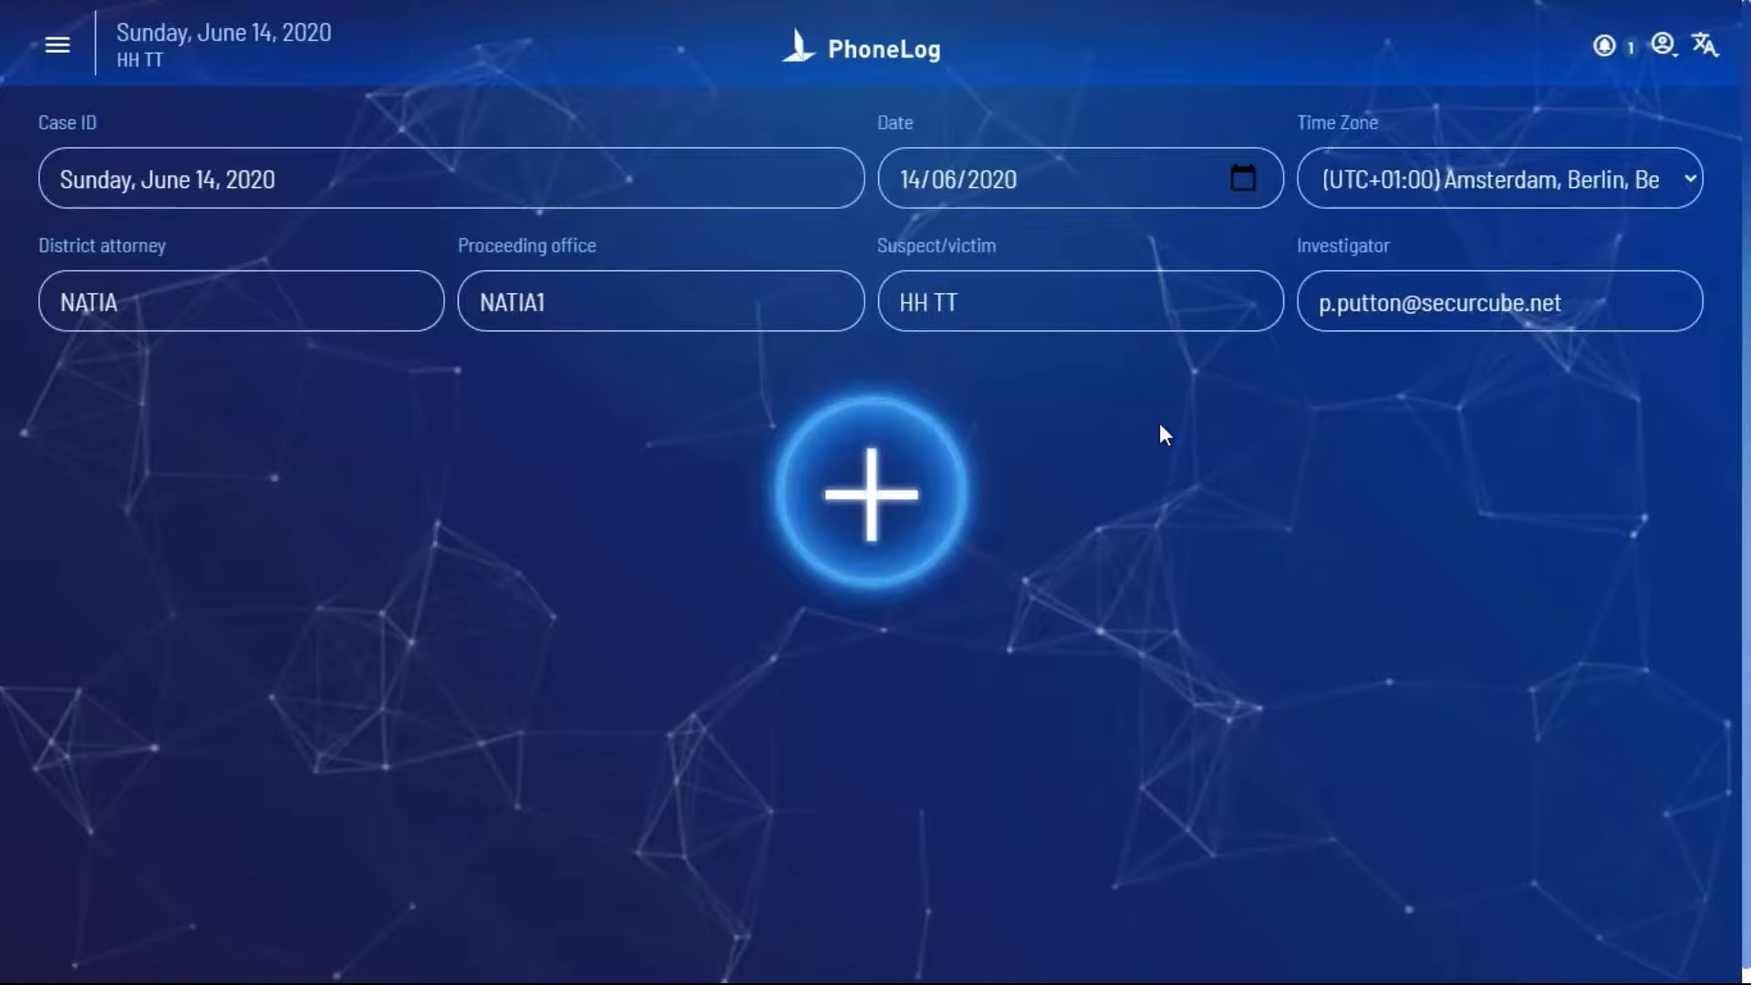
pyautogui.press('F11')
pyautogui.press('super+Down')
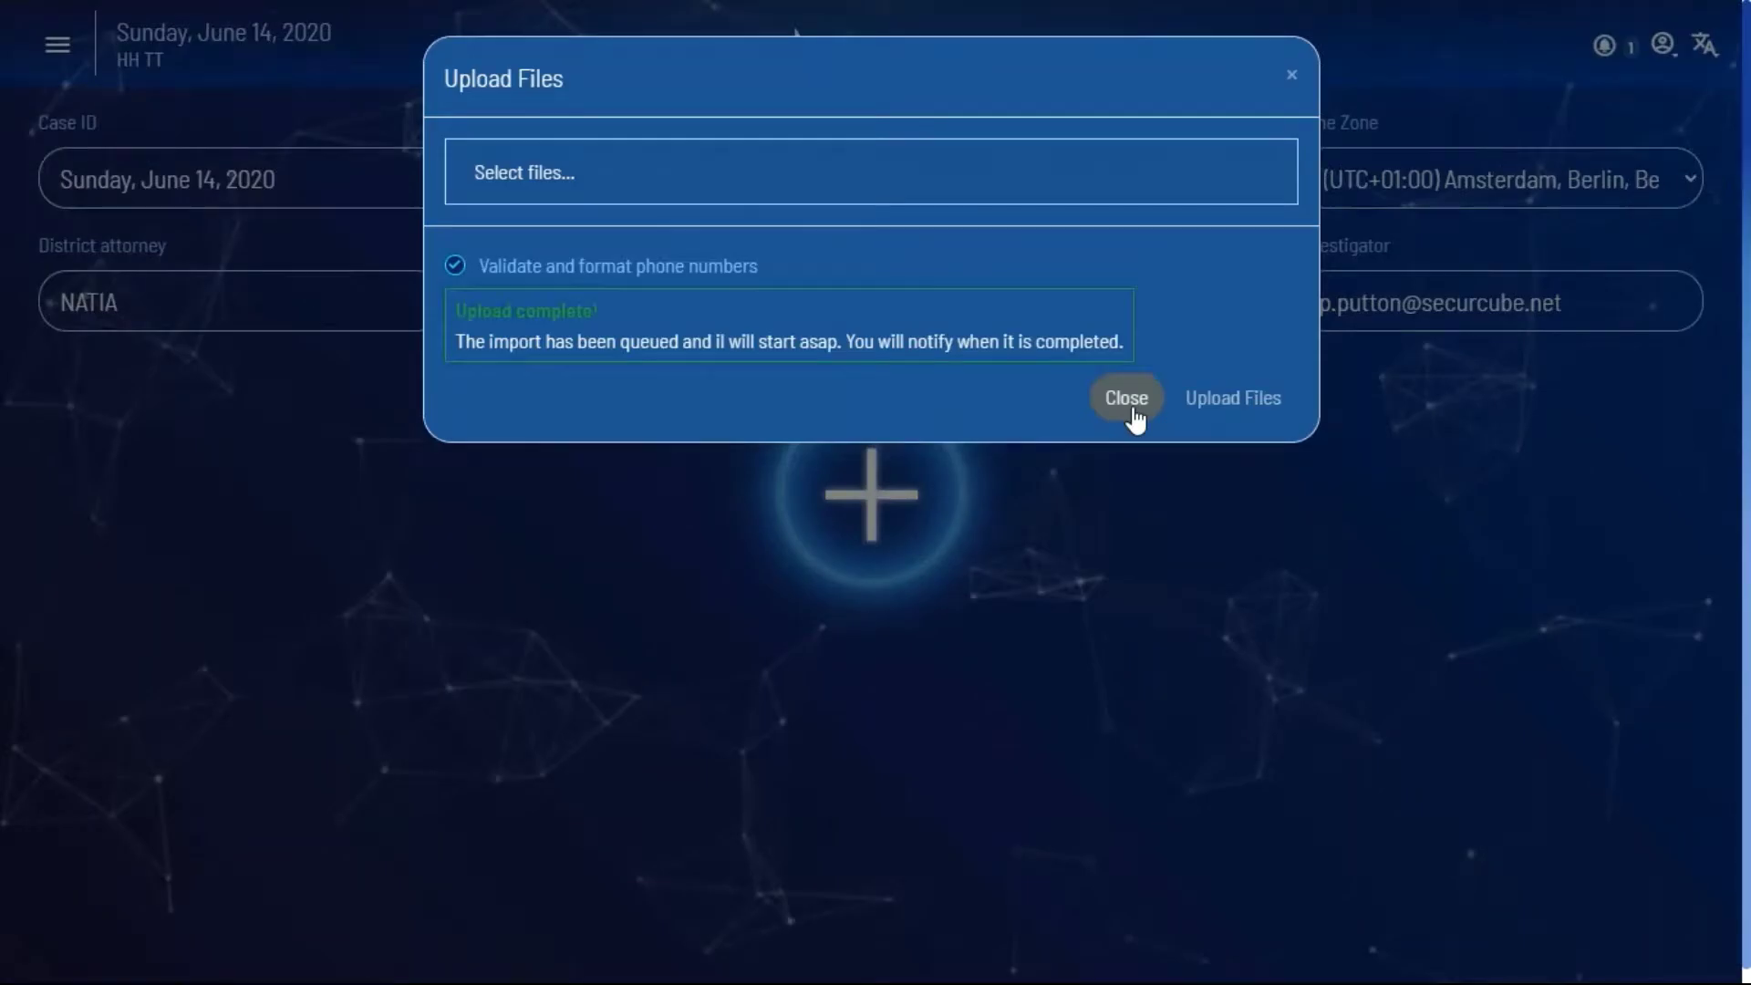
pyautogui.click(1131, 412)
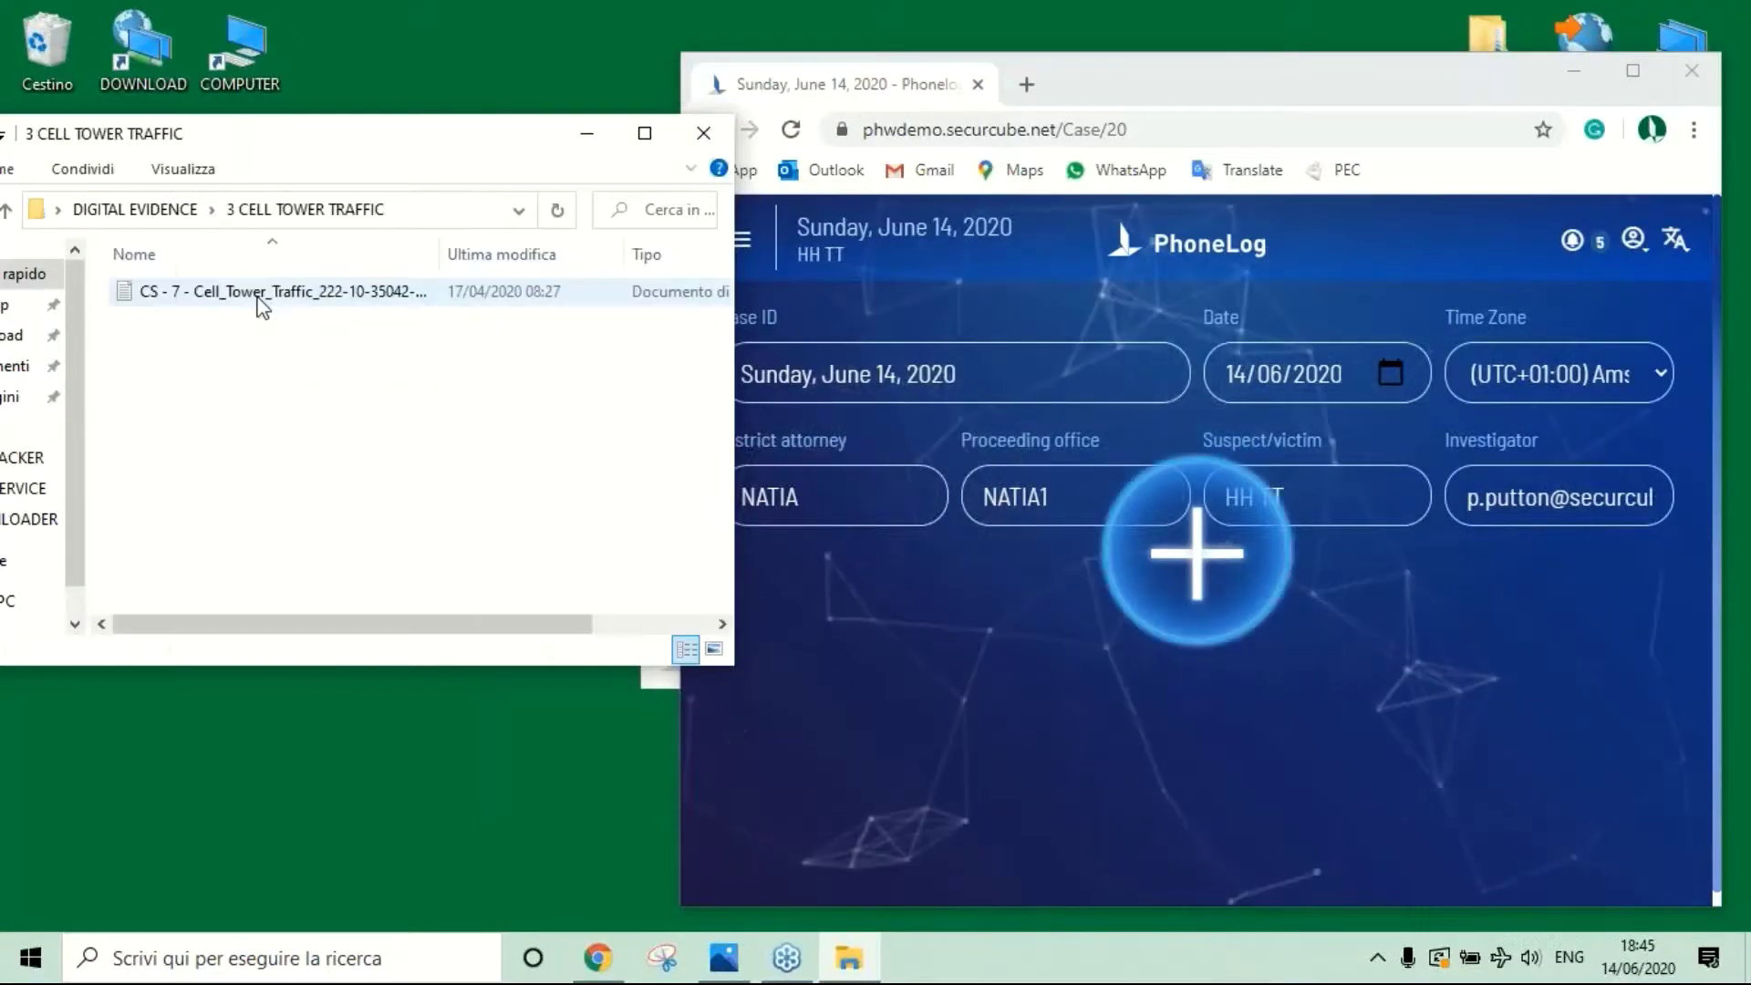
# Step: Add the Cell_Tower_Traffic txt file and the four GPX files (CS - 9 to CS - 12) to the case
pyautogui.moveTo(258, 298); pyautogui.dragTo(1011, 640)
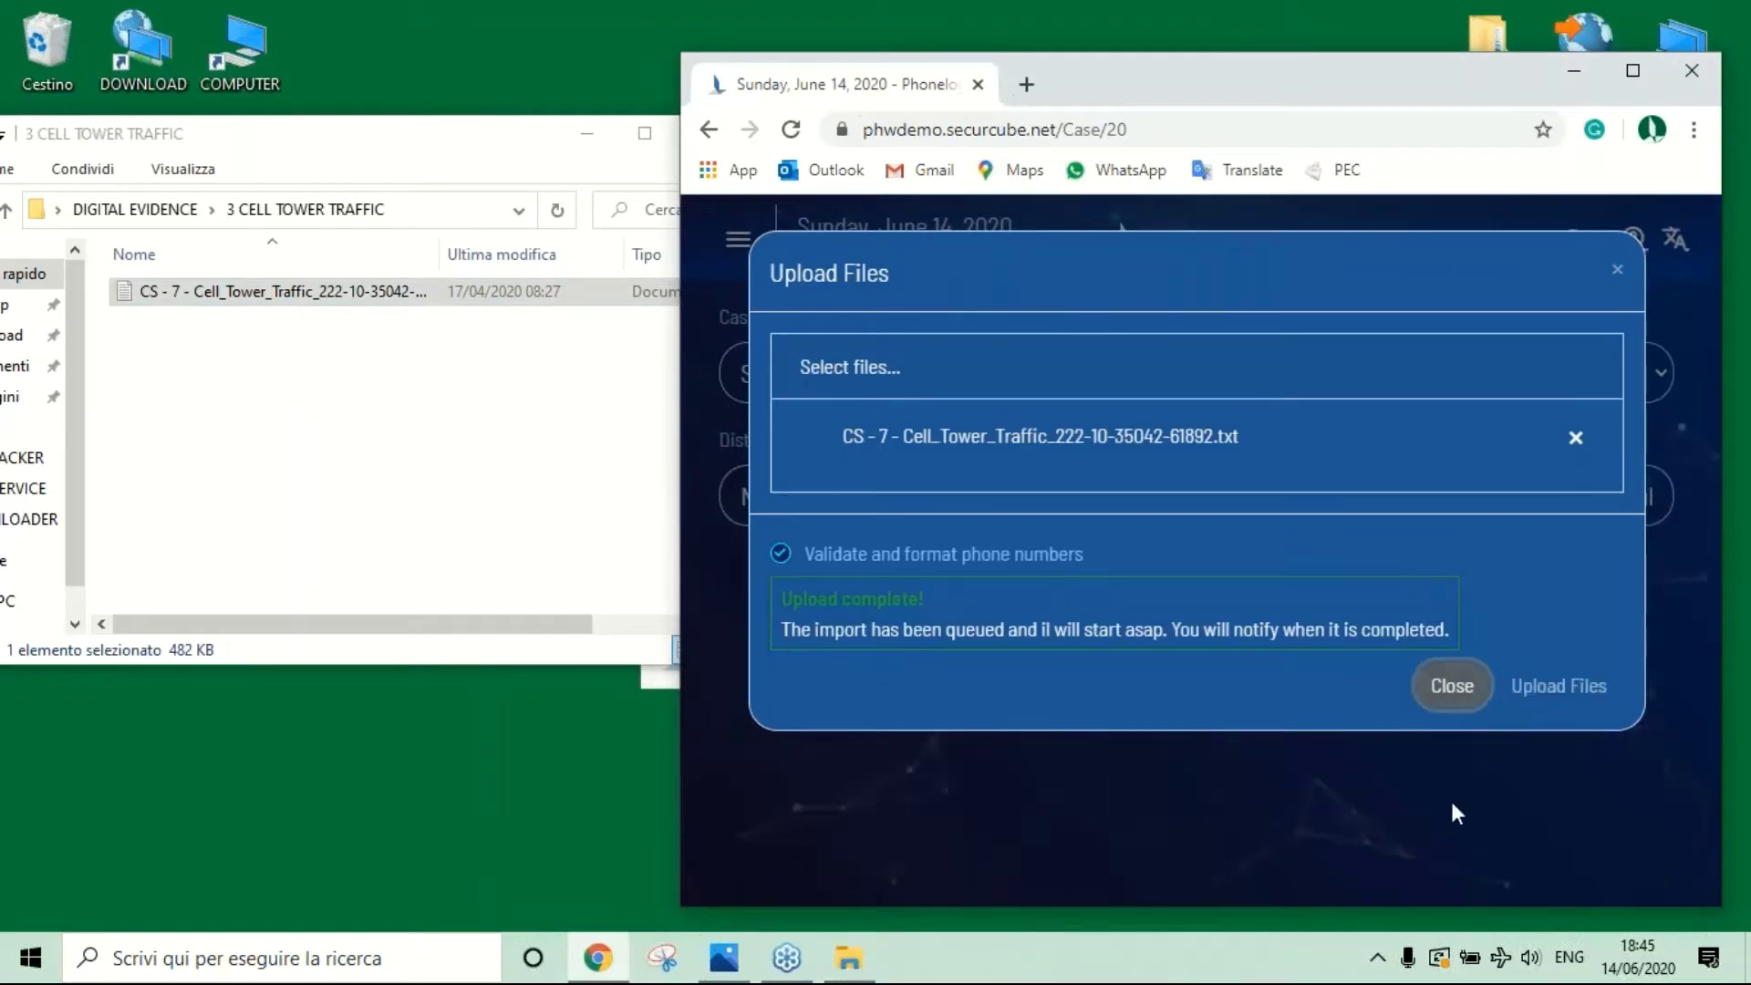
pyautogui.click(1485, 685)
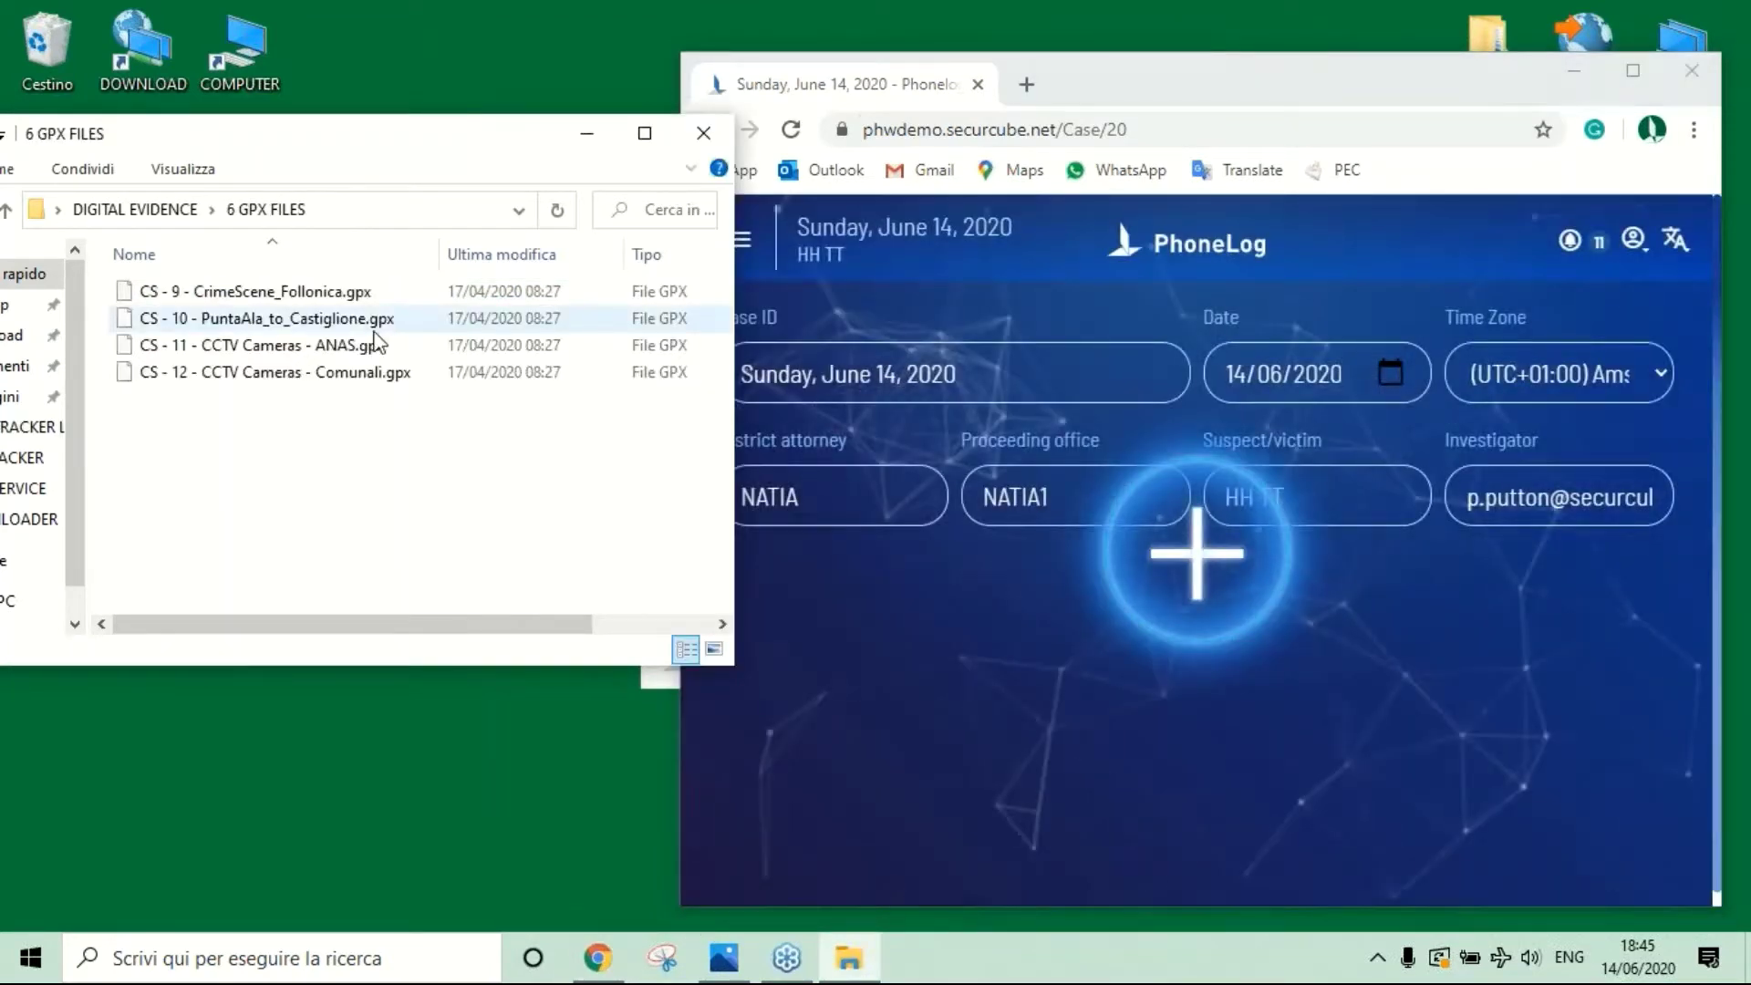
pyautogui.moveTo(454, 446); pyautogui.dragTo(1207, 777)
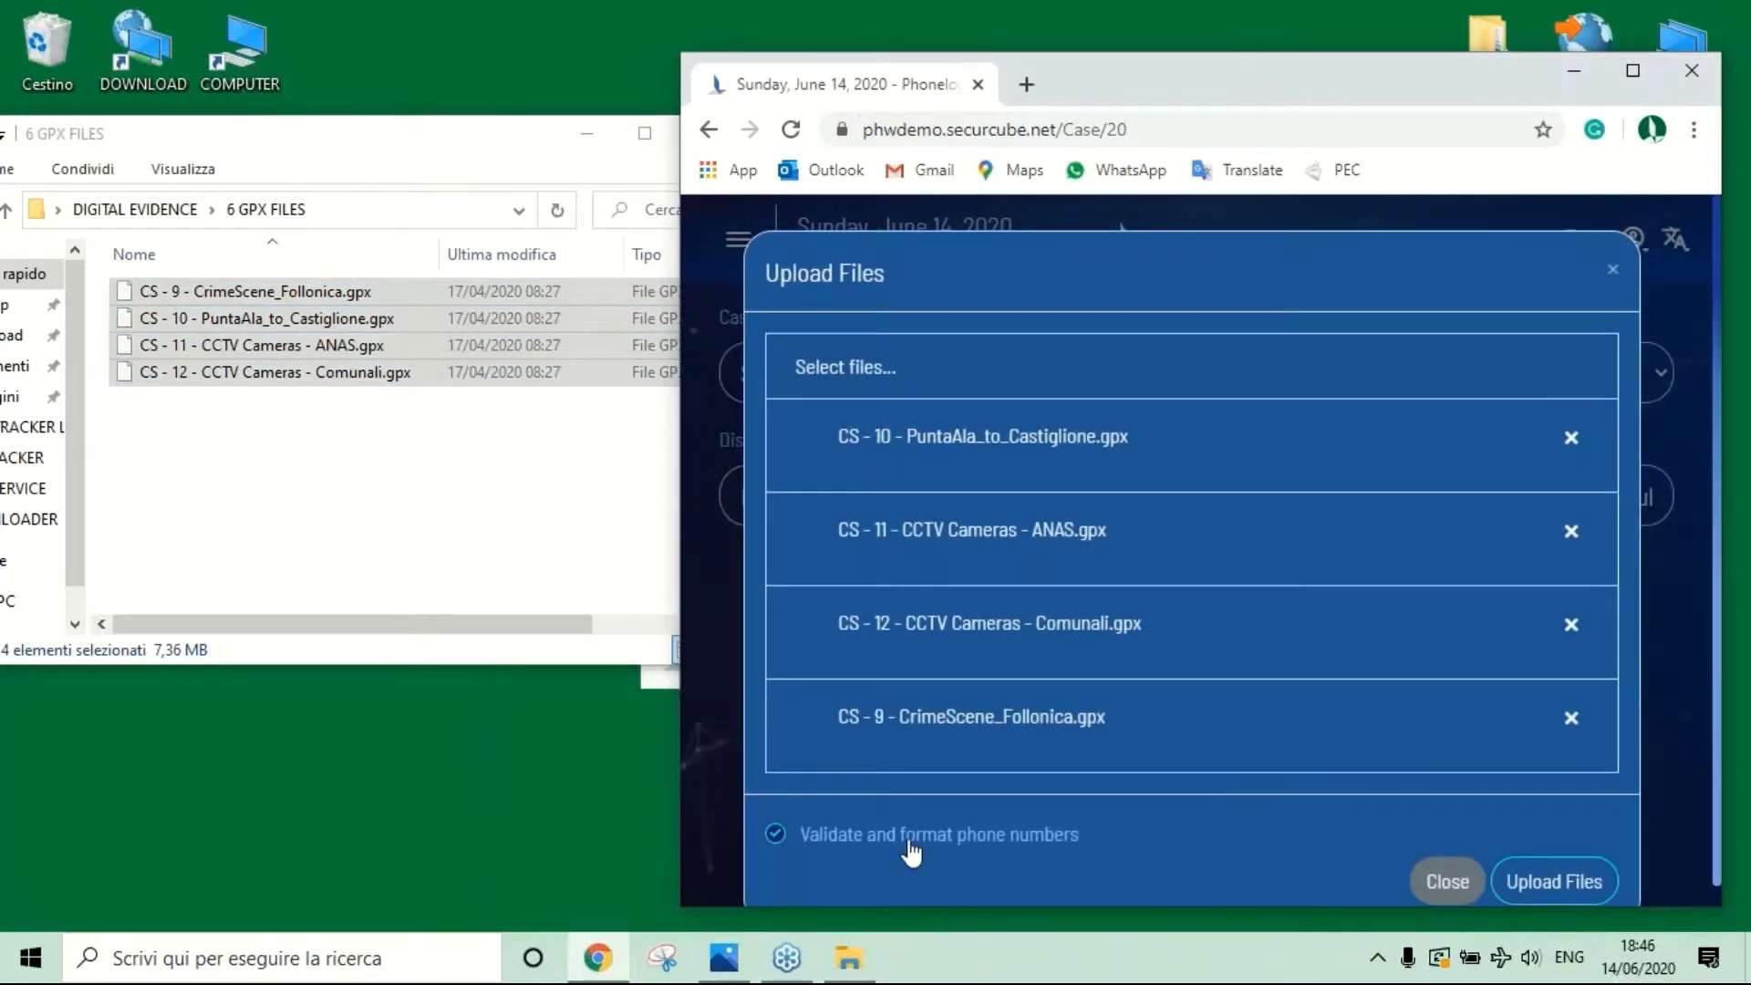
pyautogui.click(1528, 885)
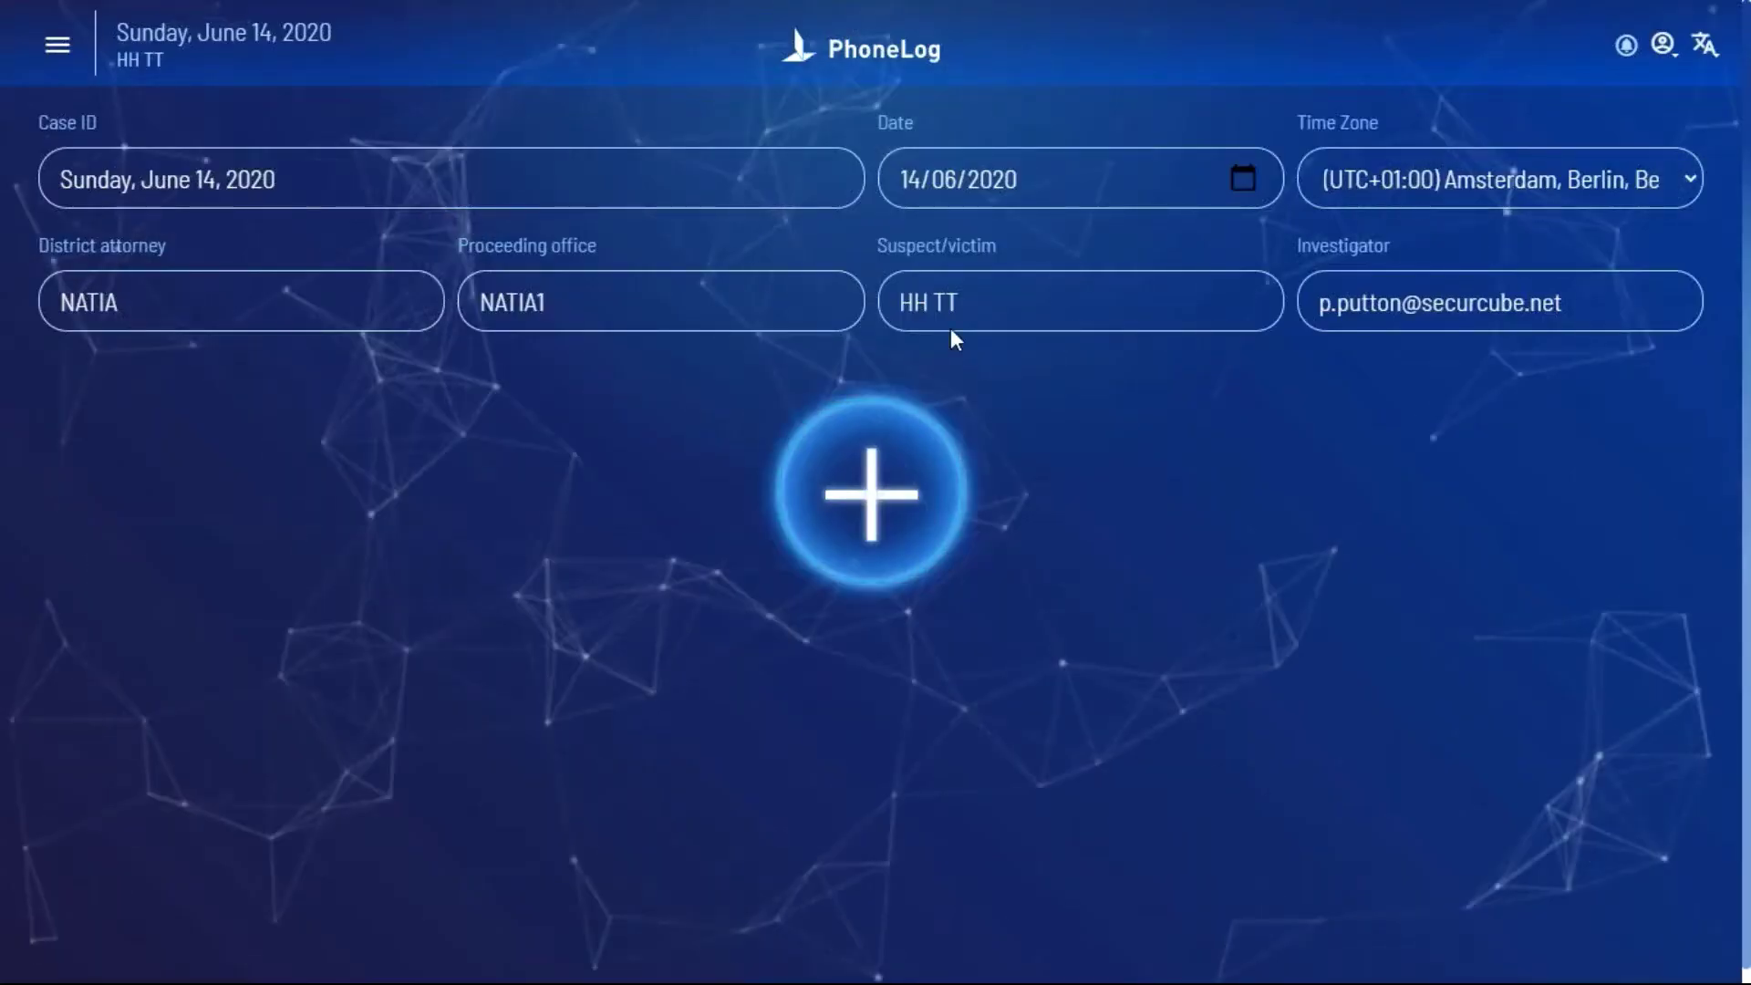
# Step: Bring up the case's radial analysis menu, then open the navigation menu to switch to Case 1 randomized
pyautogui.click(873, 522)
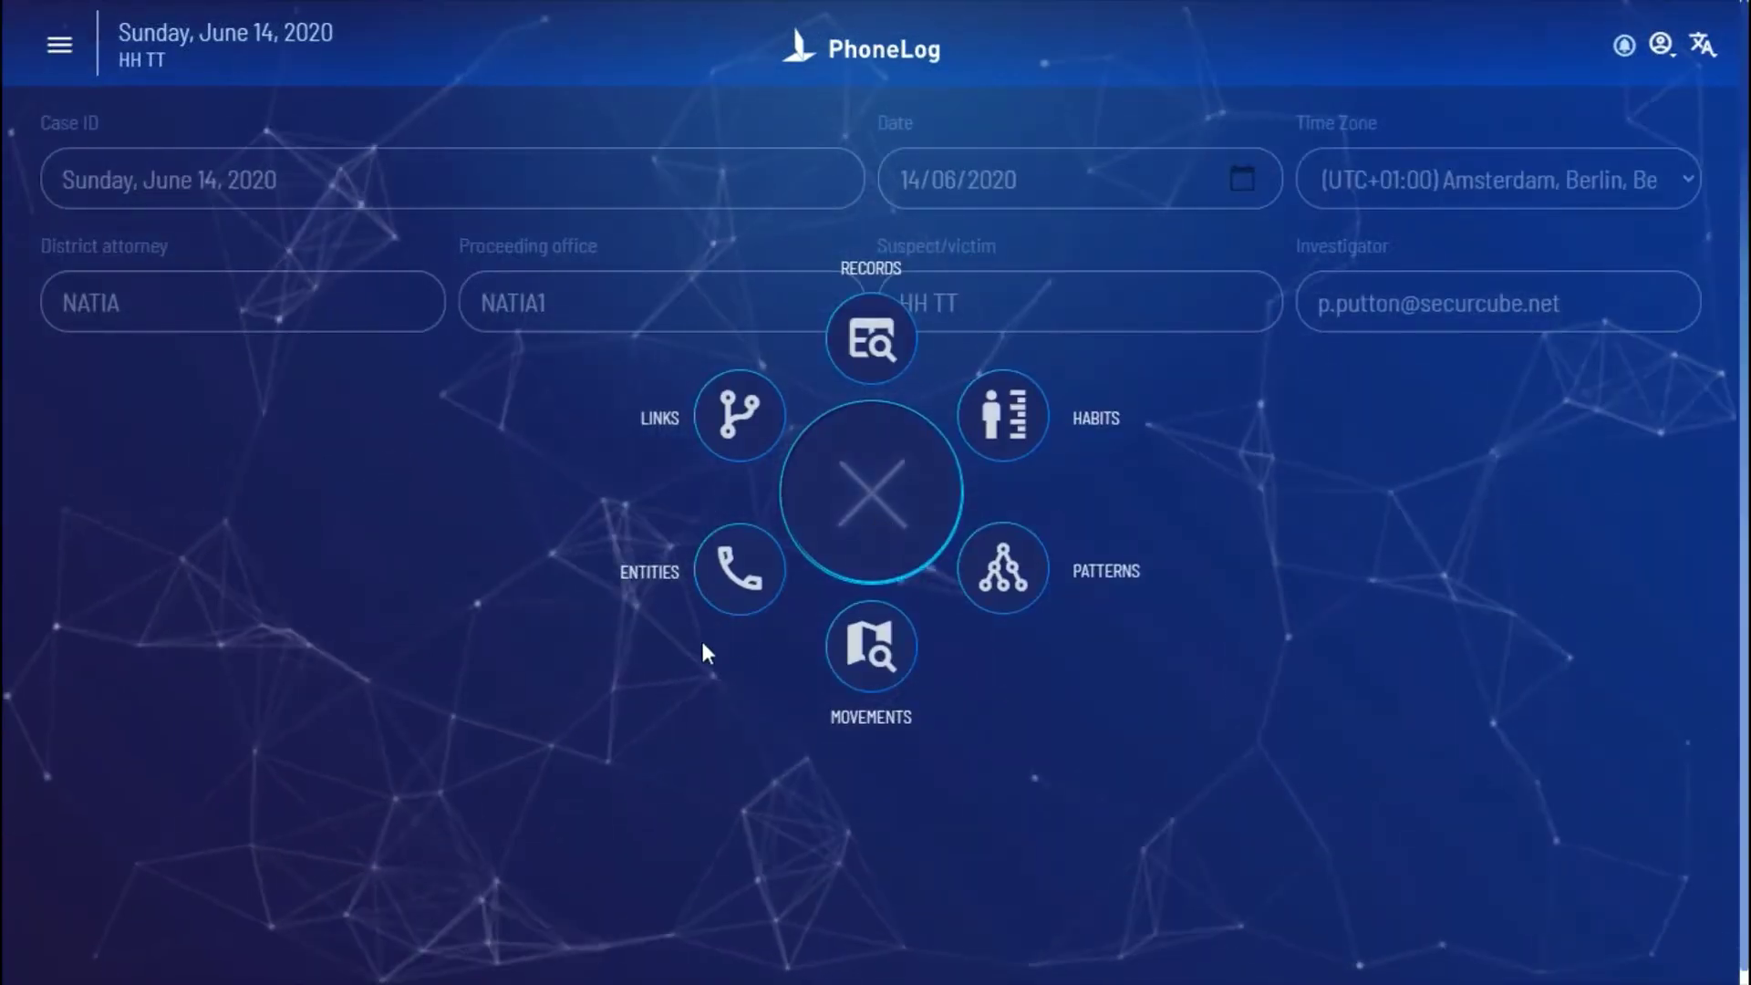
pyautogui.click(59, 45)
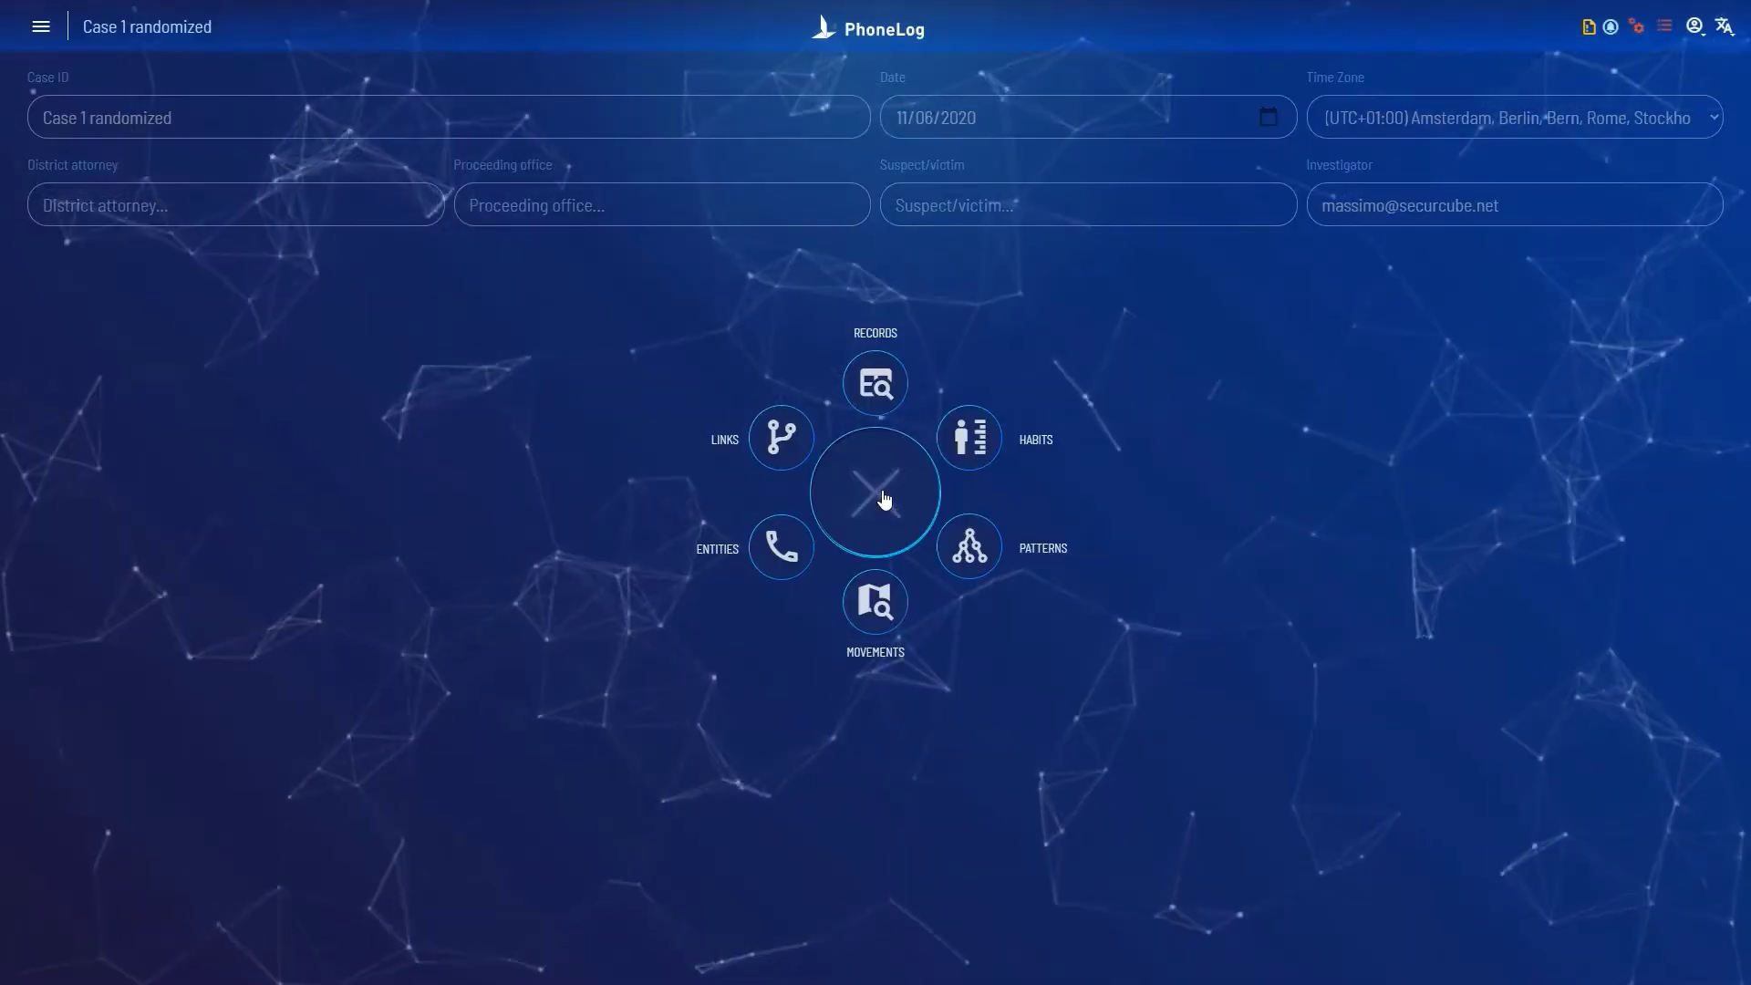
# Step: Search the case records for the first suggested MSISDN starting with 3
pyautogui.click(876, 383)
pyautogui.click(835, 223)
pyautogui.write('3')
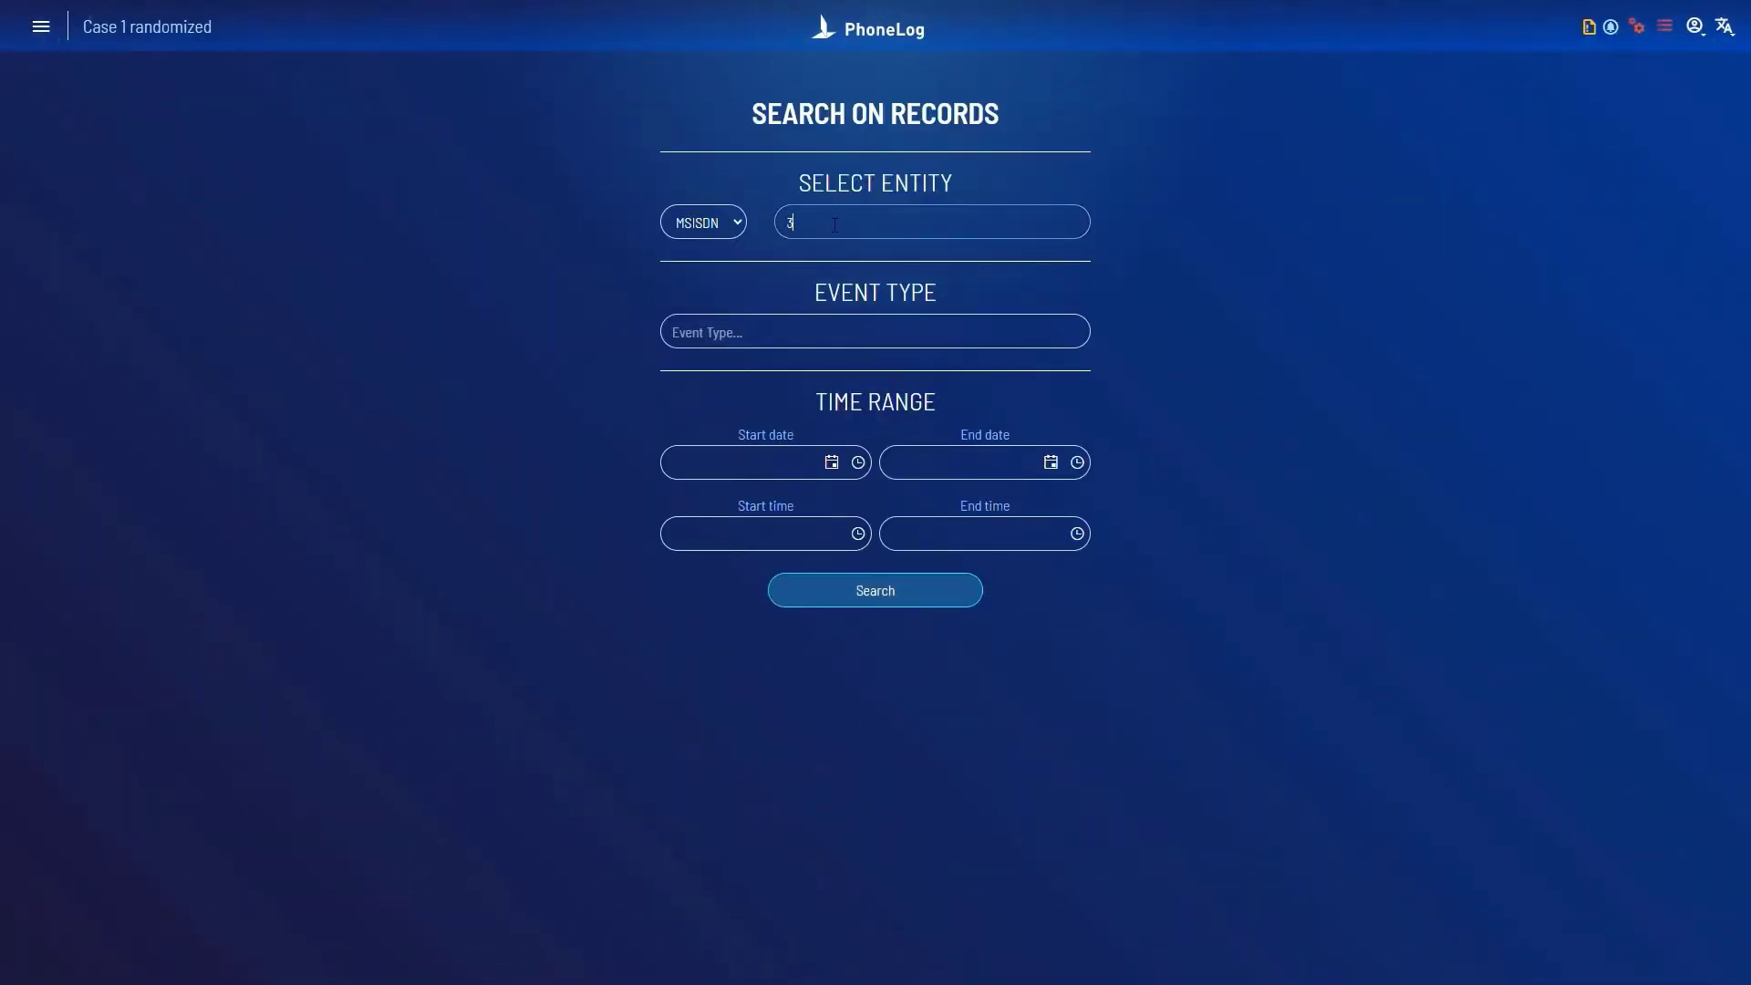
pyautogui.click(876, 296)
pyautogui.click(877, 592)
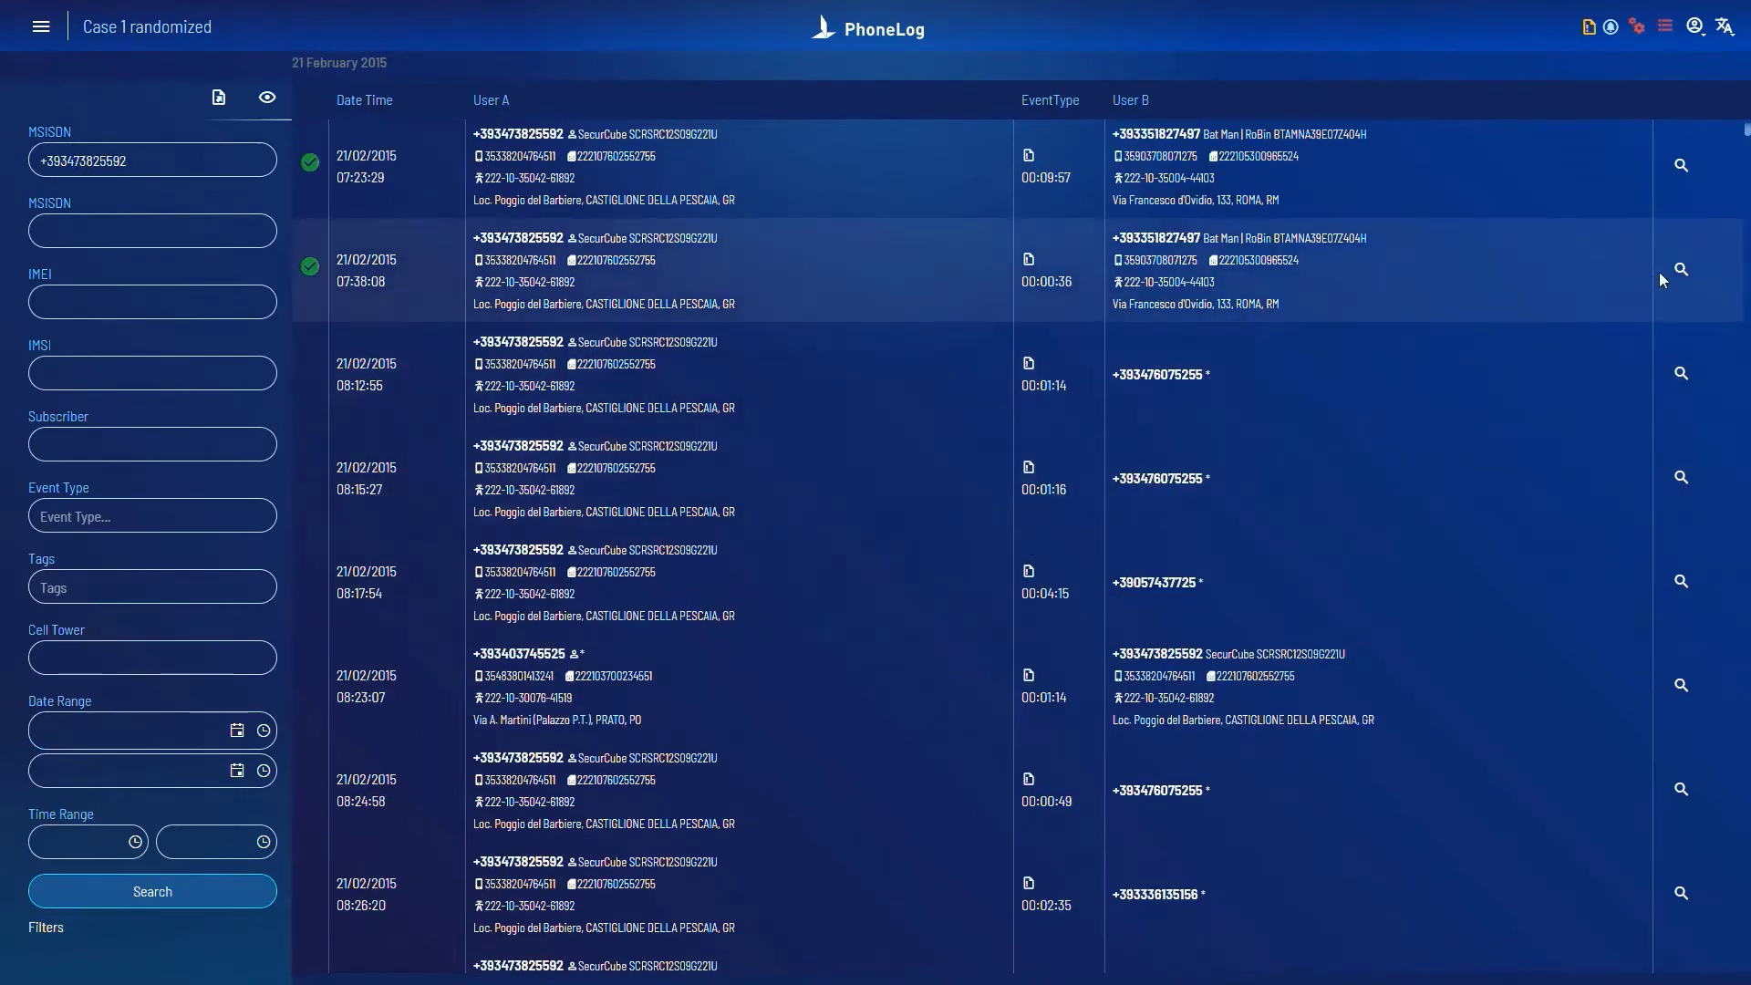
# Step: Review that number's Habits charts down to the Location Map of Italy
pyautogui.click(1686, 271)
pyautogui.scroll(-8, 299, 610)
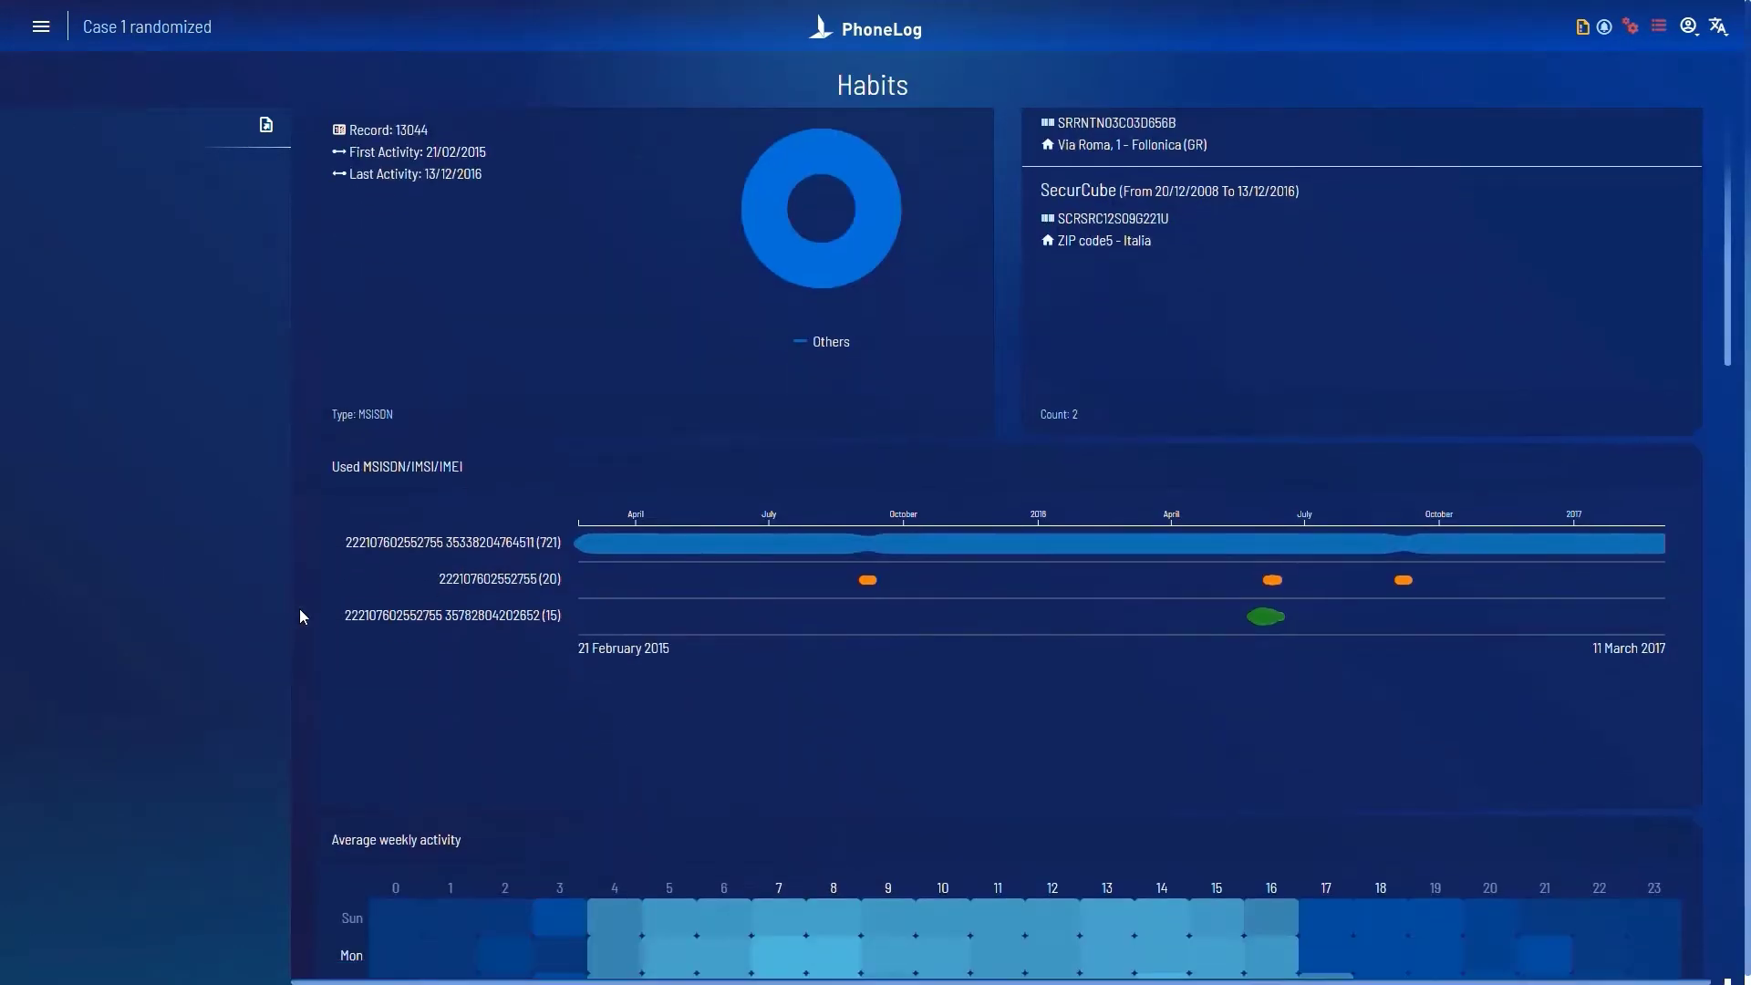
pyautogui.scroll(-7, 297, 607)
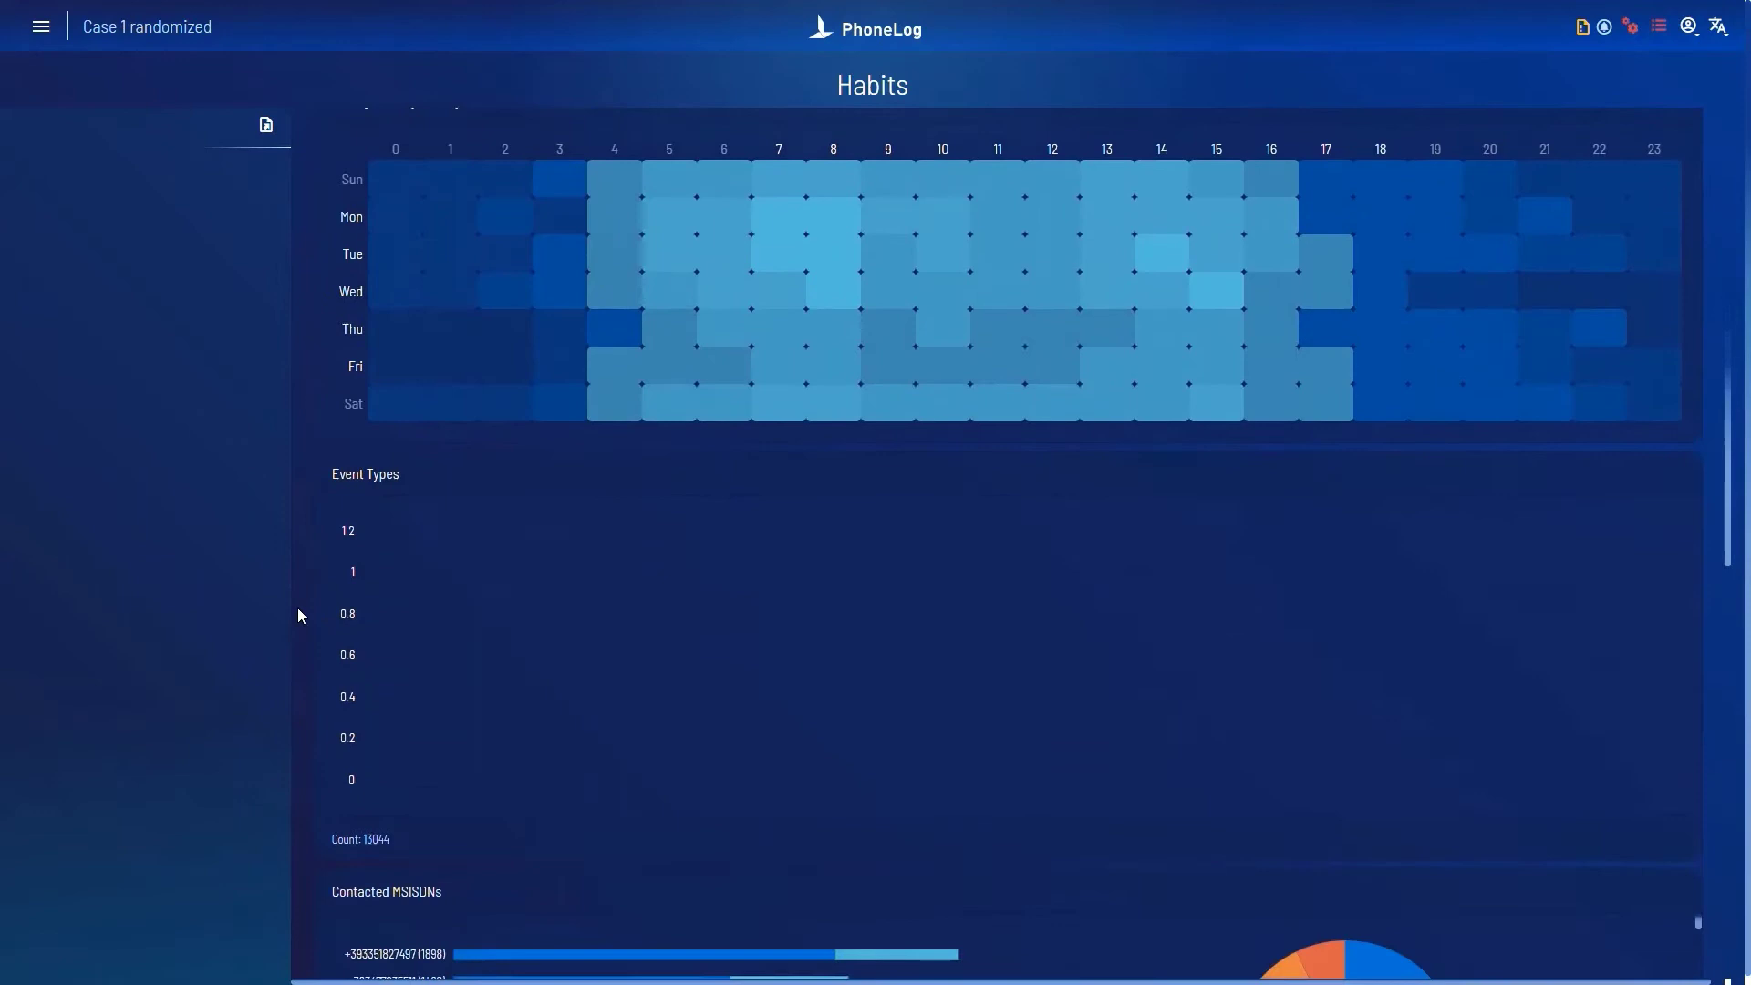
pyautogui.scroll(-10, 298, 605)
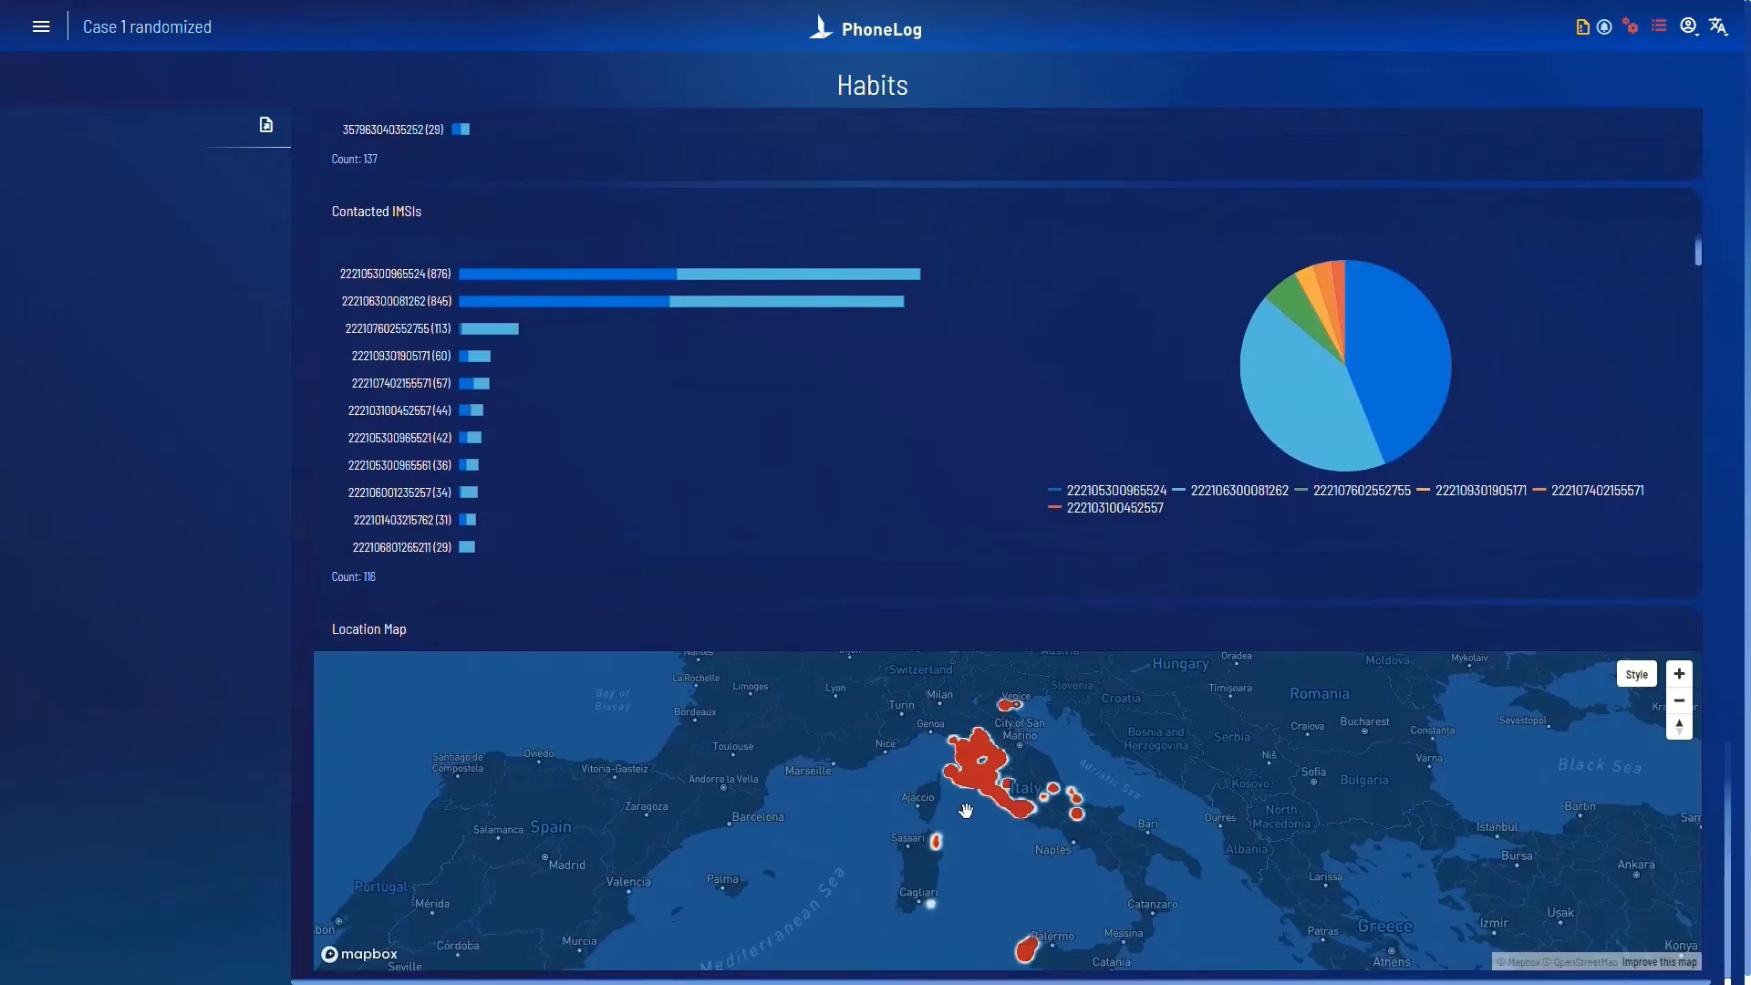
pyautogui.scroll(3, 1000, 793)
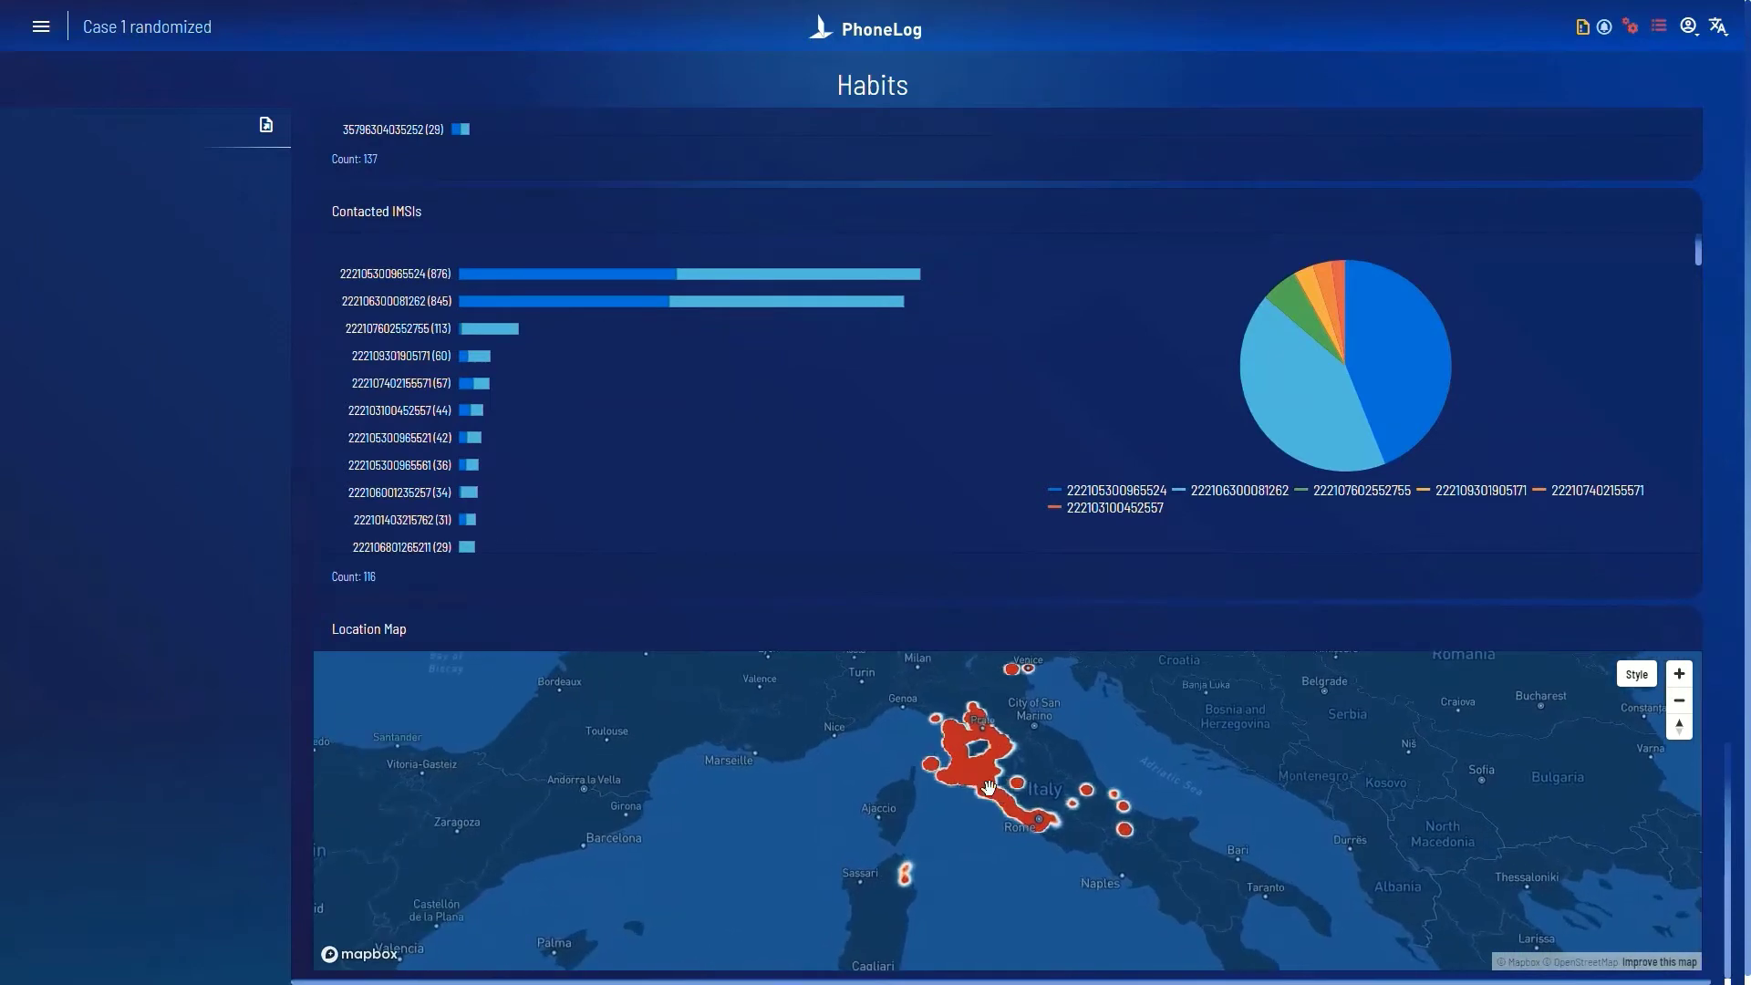
# Step: Open the case's map view and add the first suggested phone number as an entity
pyautogui.click(46, 33)
pyautogui.click(489, 205)
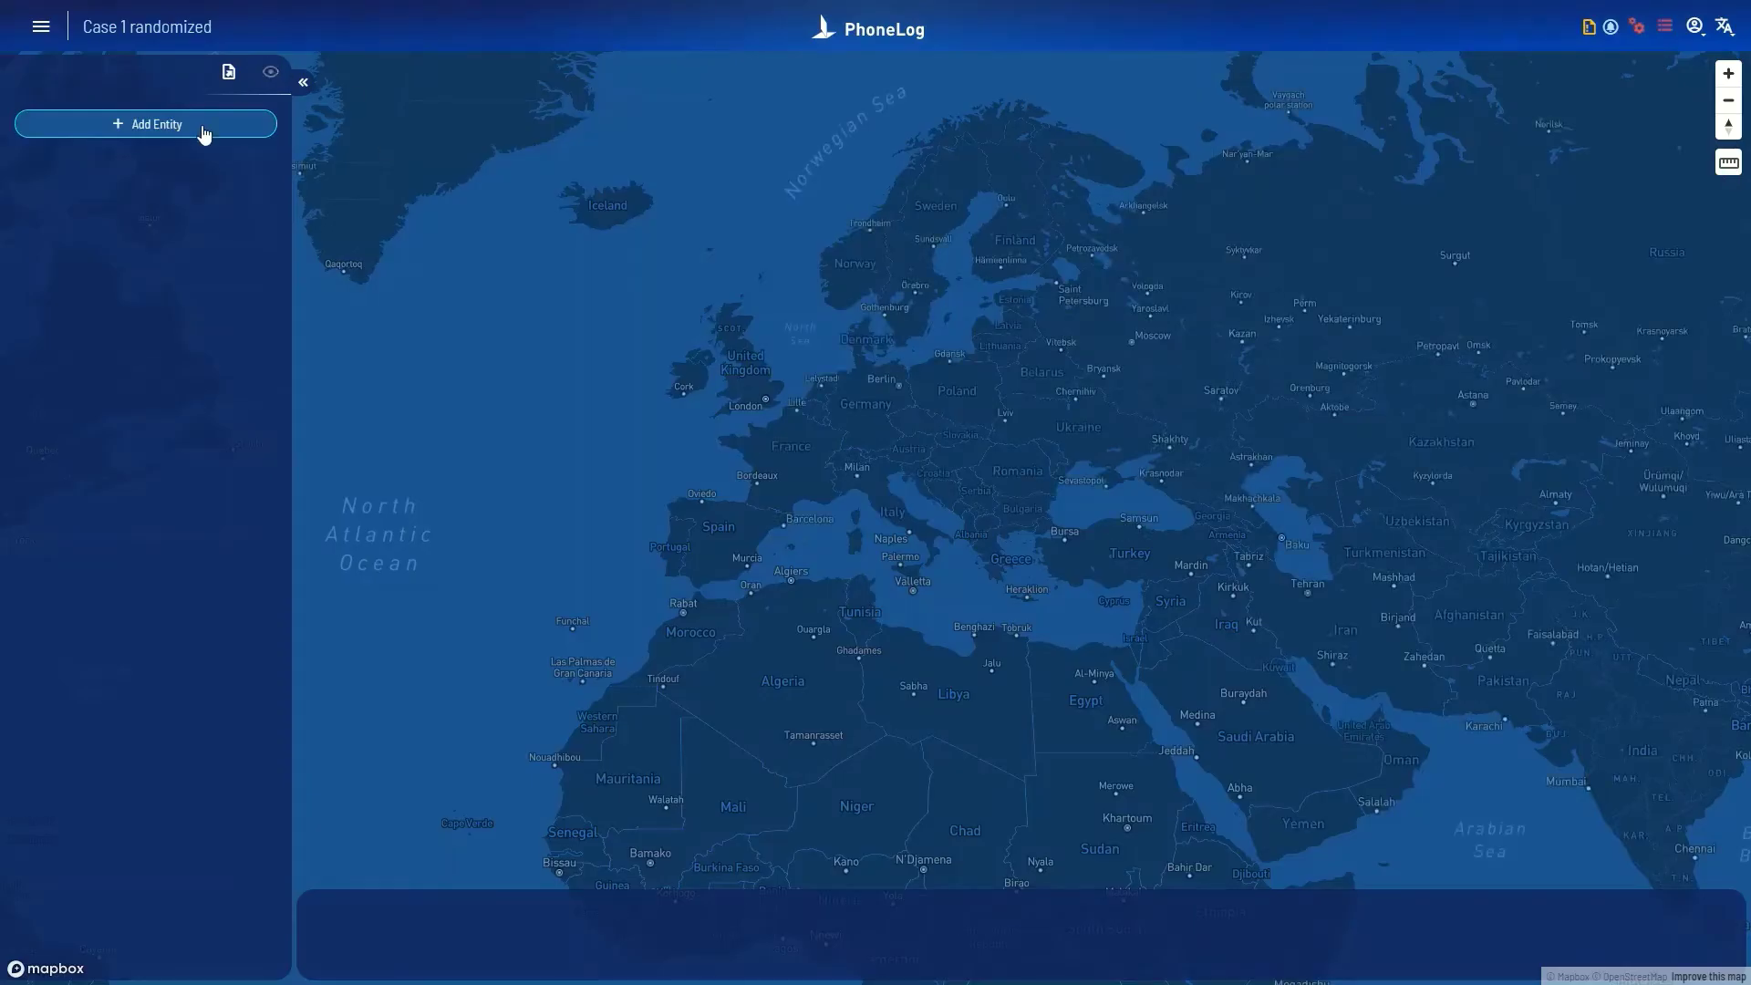
pyautogui.click(205, 135)
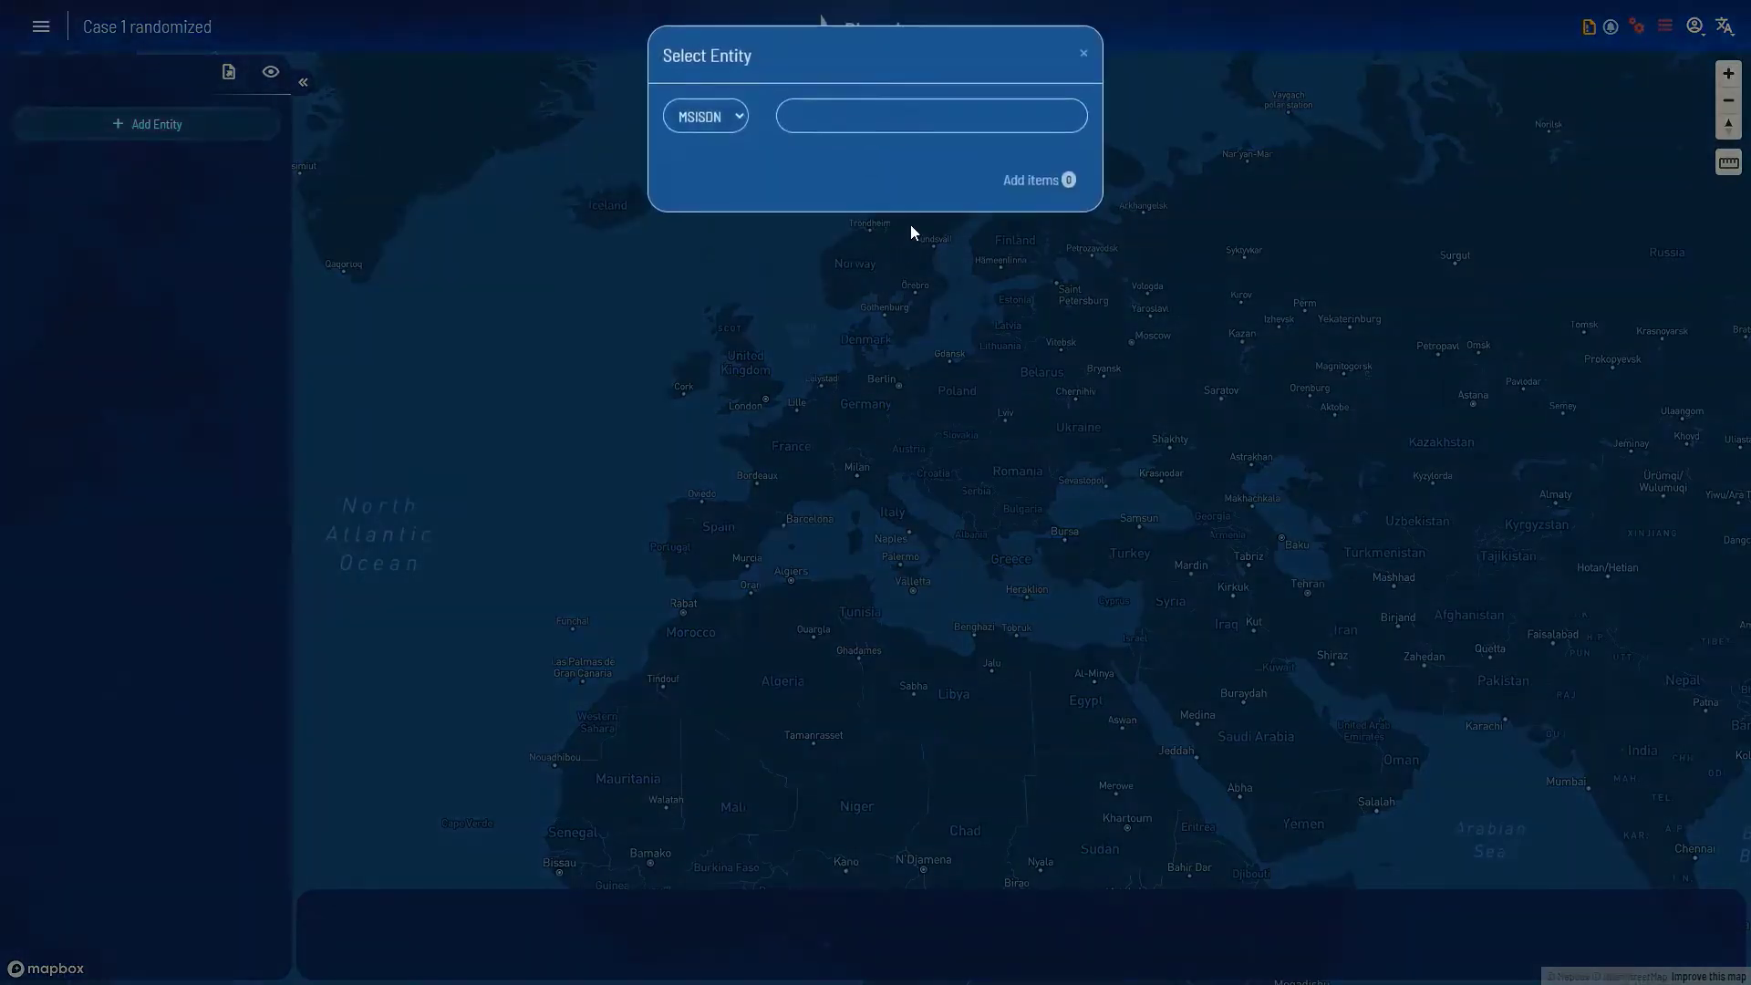
pyautogui.click(887, 125)
pyautogui.hotkey('ctrl', 'v')
pyautogui.press('Return')
# Step: Add the second, third and fourth suggested numbers and plot all four on the map
pyautogui.hotkey('ctrl', 'a')
pyautogui.write('3')
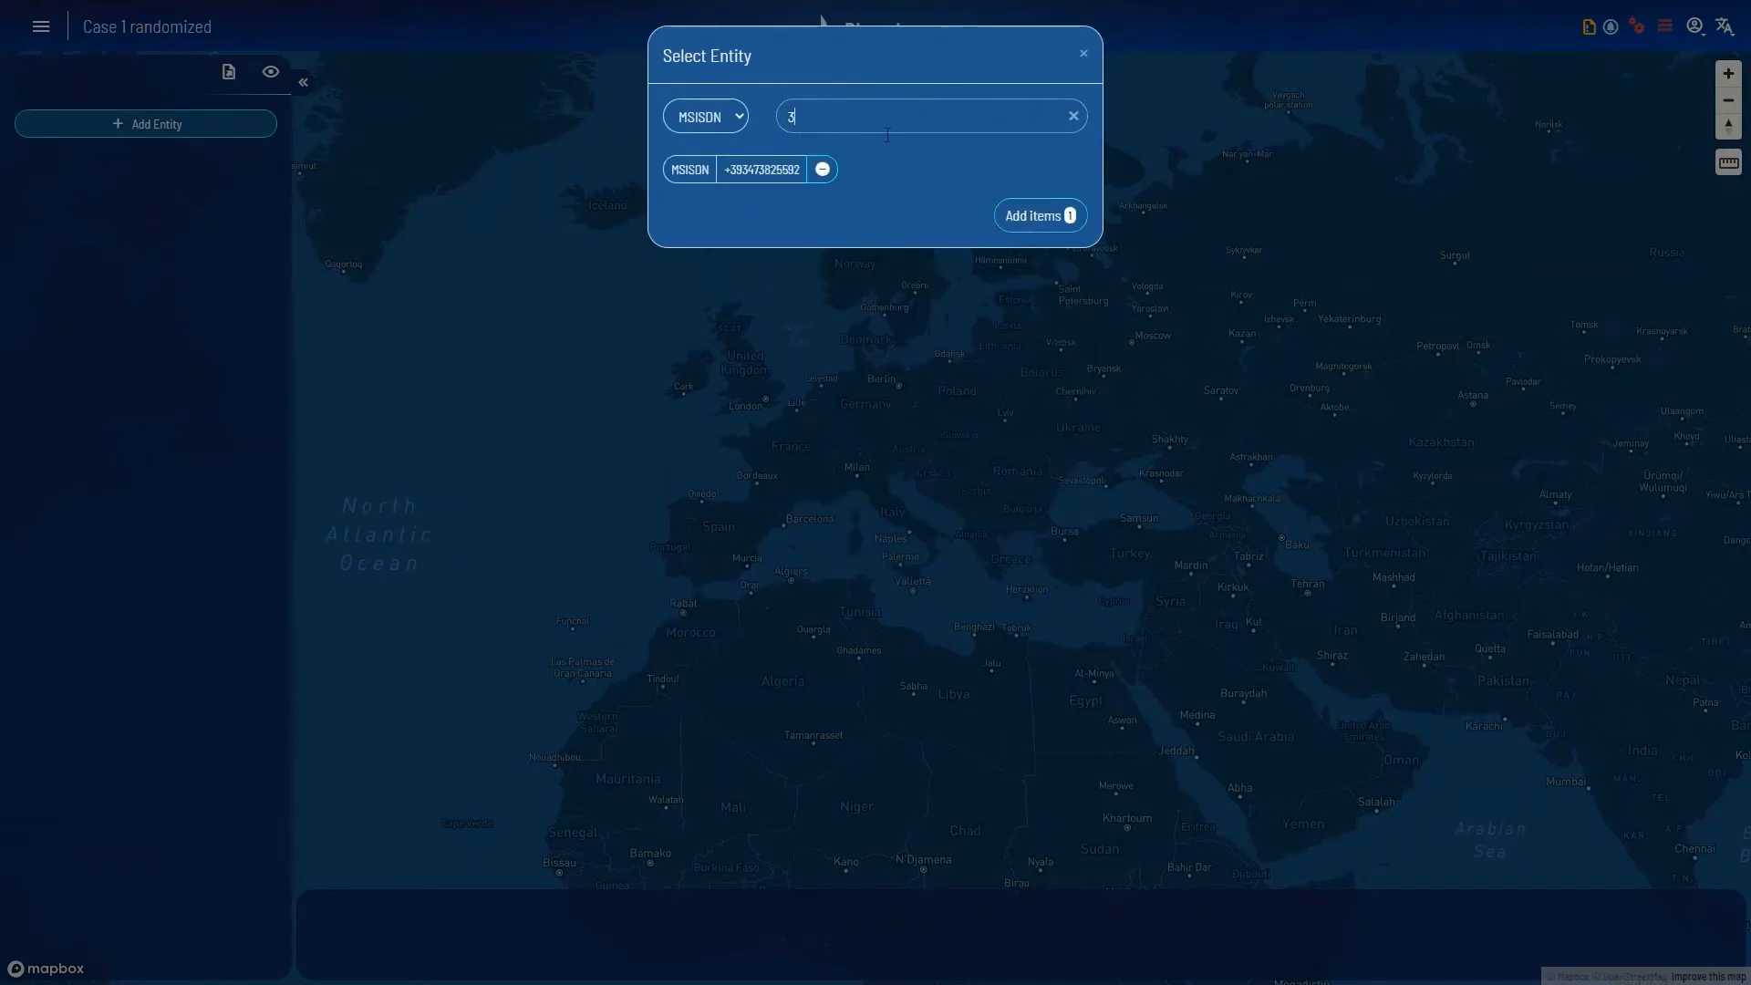
pyautogui.click(895, 266)
pyautogui.click(886, 392)
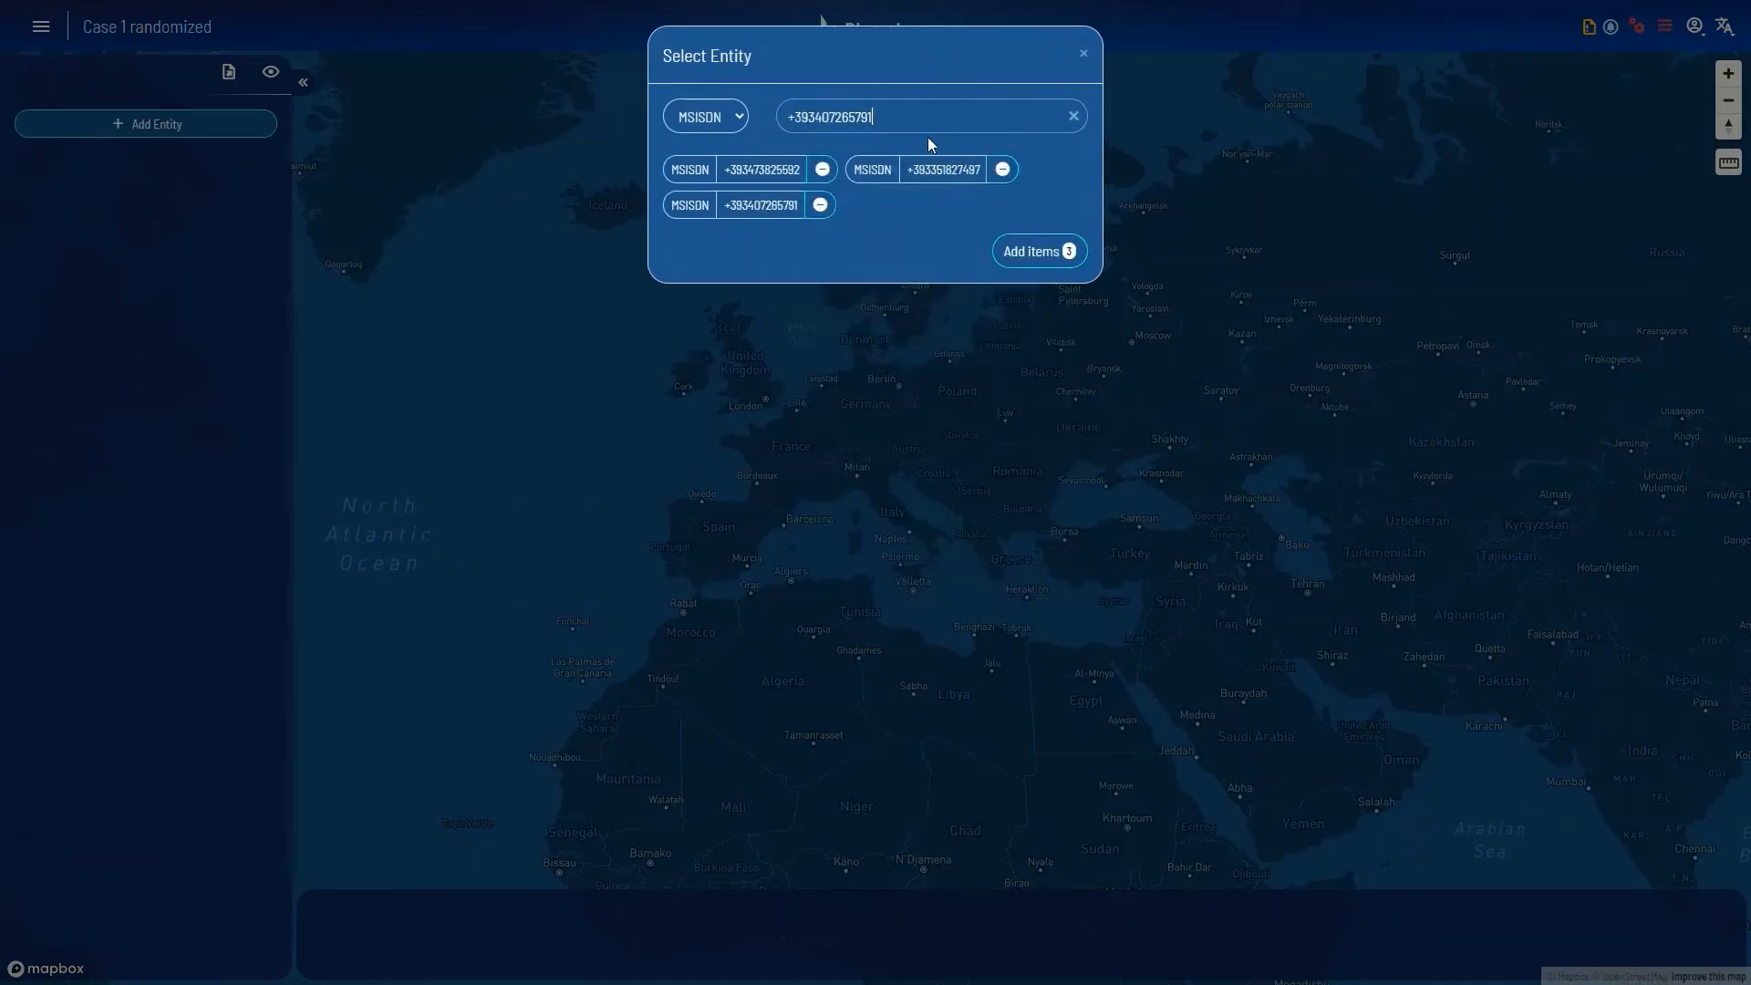
pyautogui.hotkey('ctrl', 'a')
pyautogui.write('3')
pyautogui.click(912, 484)
pyautogui.click(1003, 259)
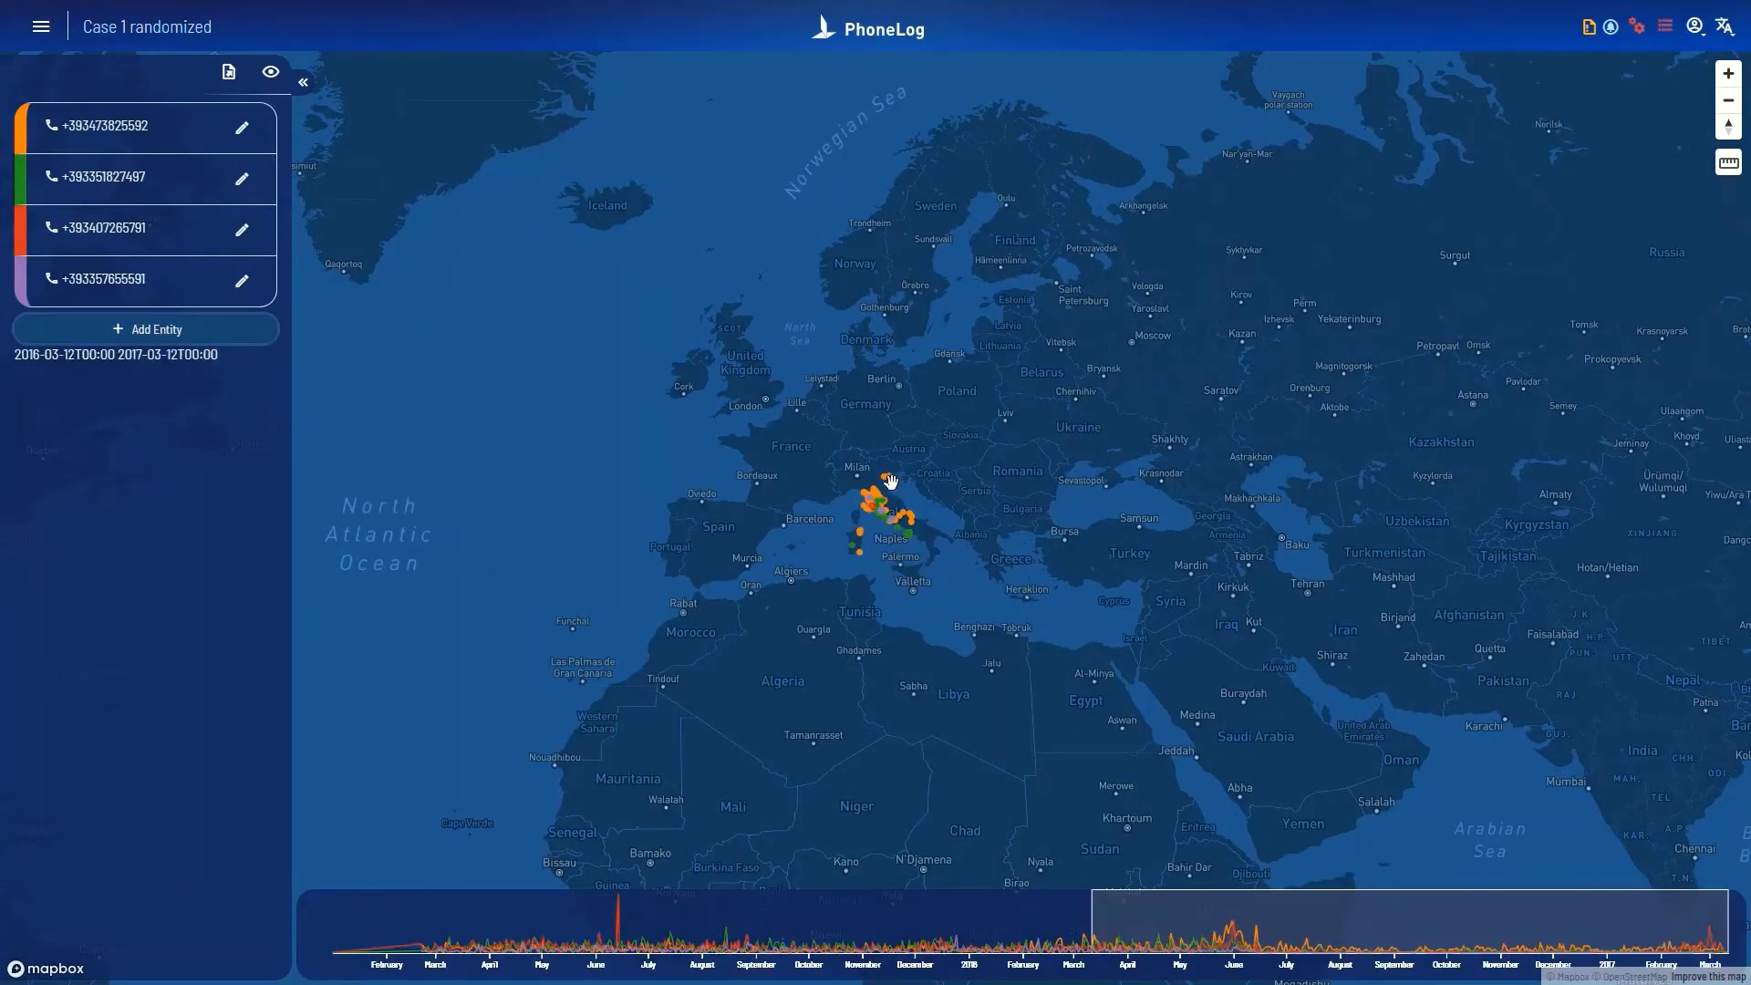
# Step: Zoom onto central Italy and narrow the timeline to 2015-05-18 through 2015-06-26
pyautogui.scroll(3, 880, 515)
pyautogui.scroll(1, 887, 522)
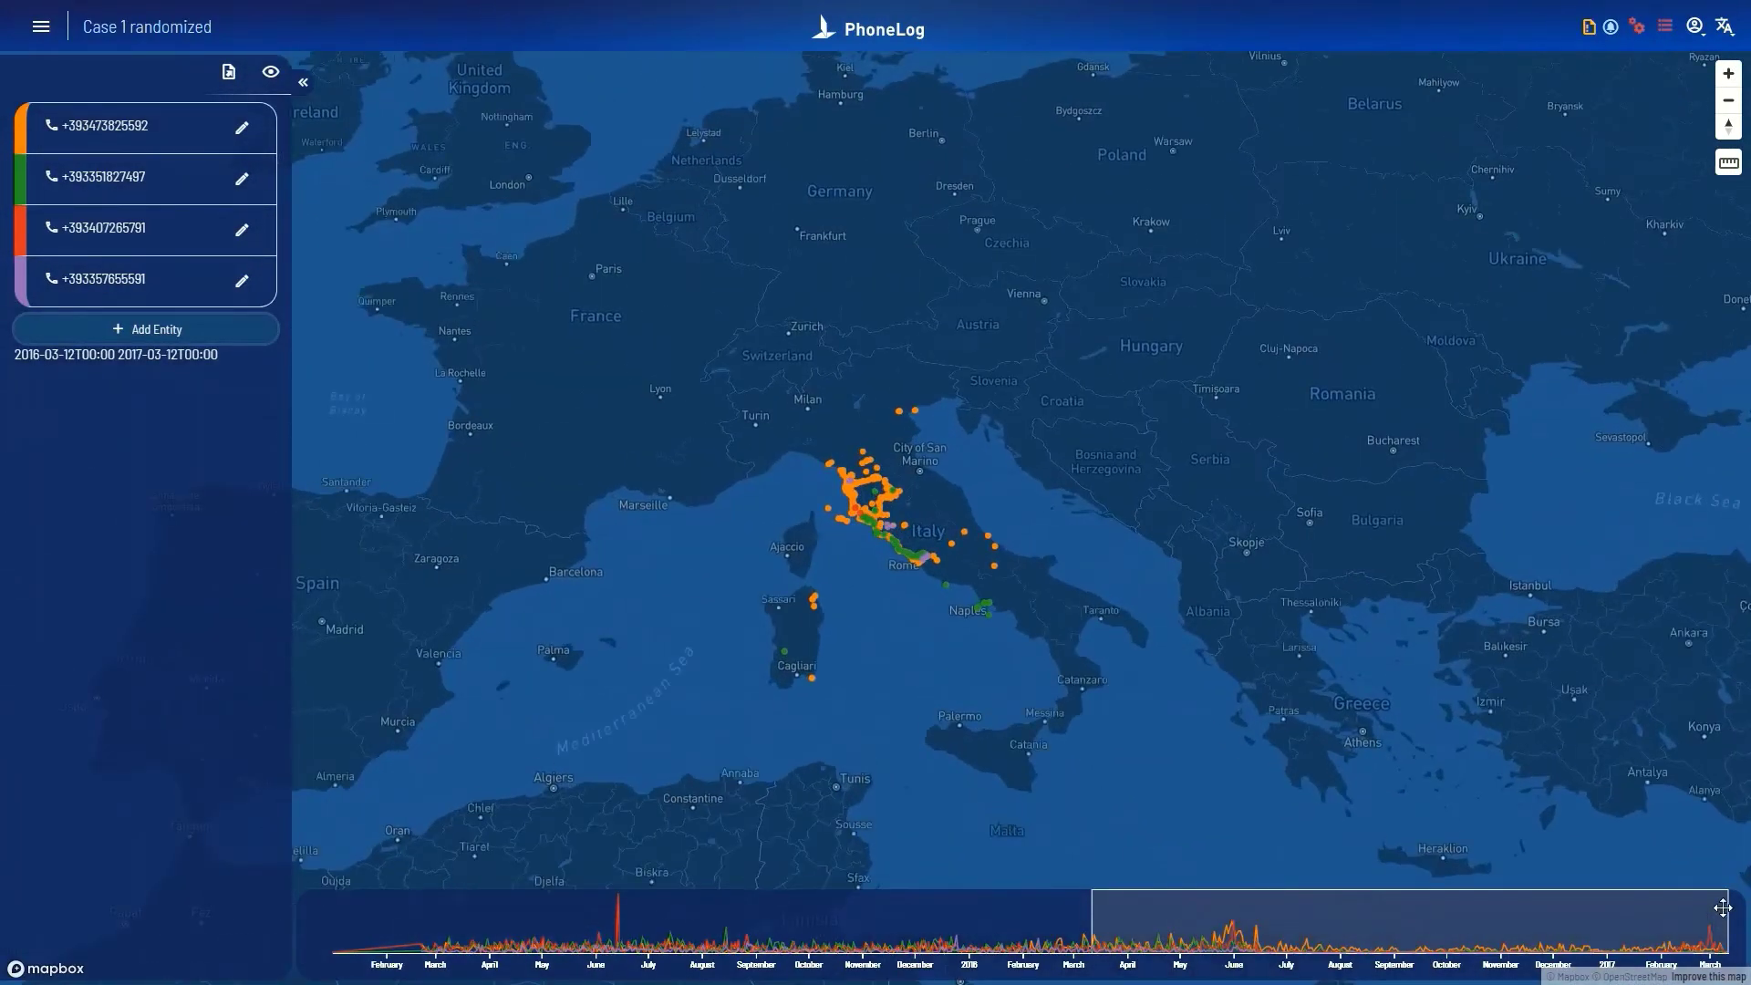
pyautogui.moveTo(1726, 921); pyautogui.dragTo(698, 929)
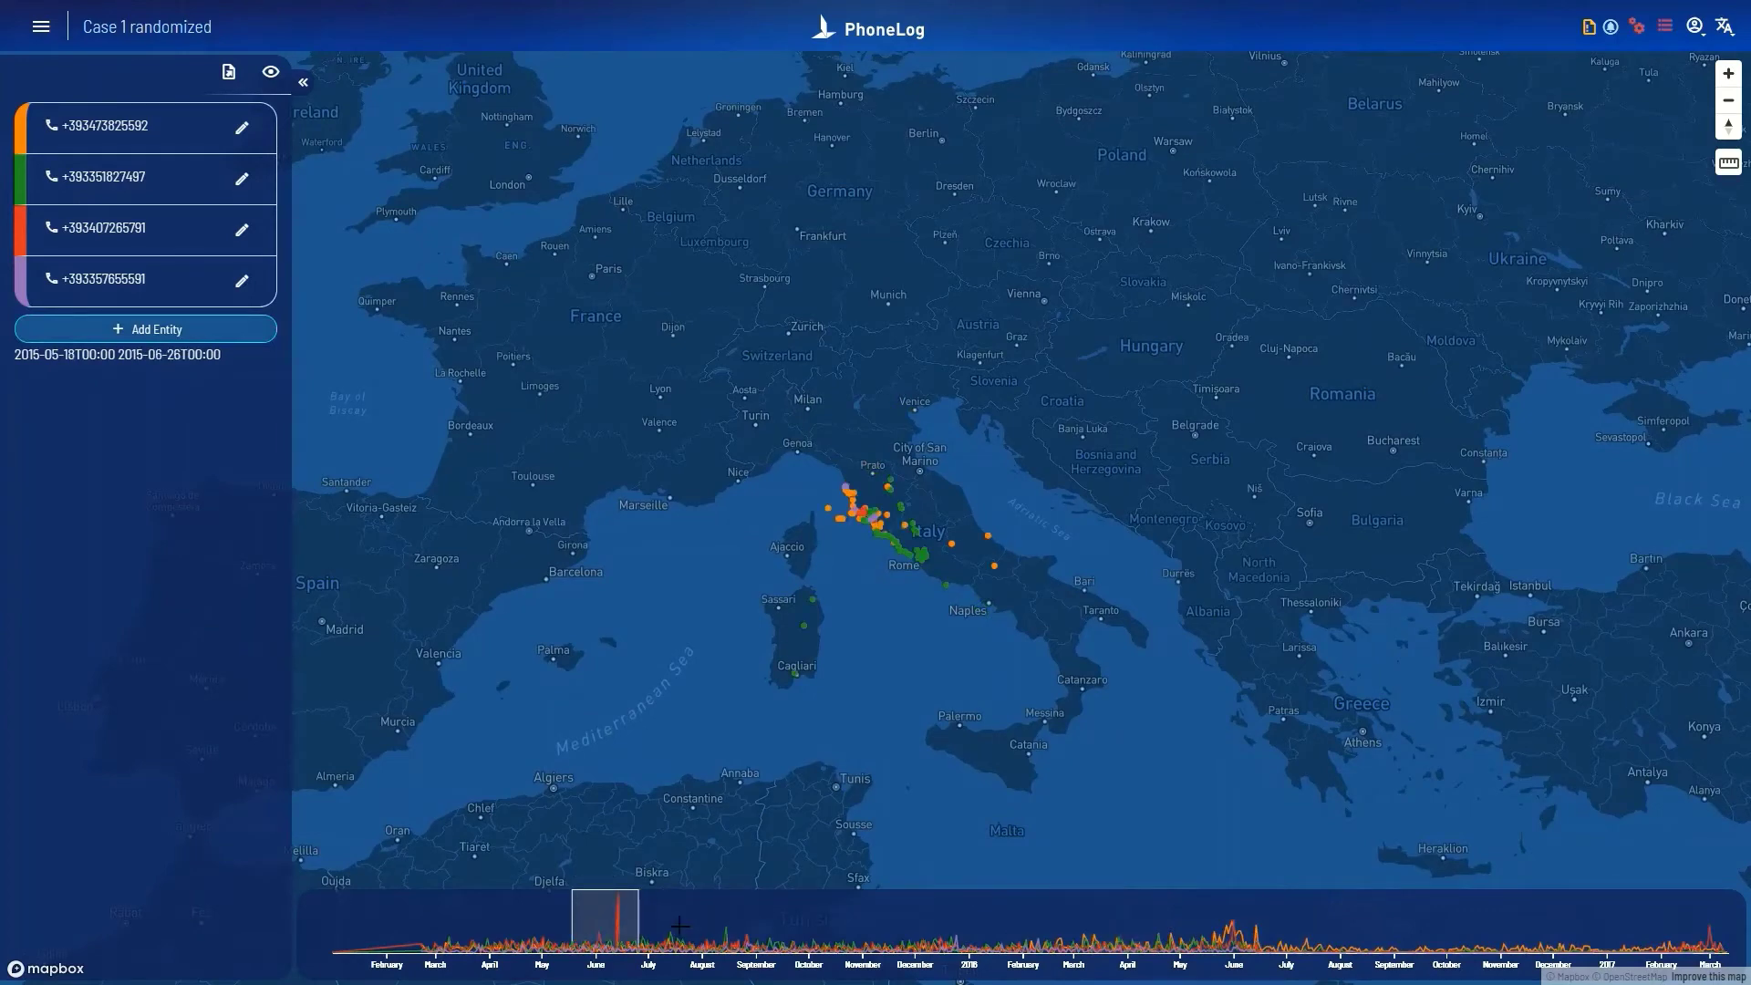
pyautogui.scroll(3, 878, 533)
pyautogui.scroll(-2, 878, 532)
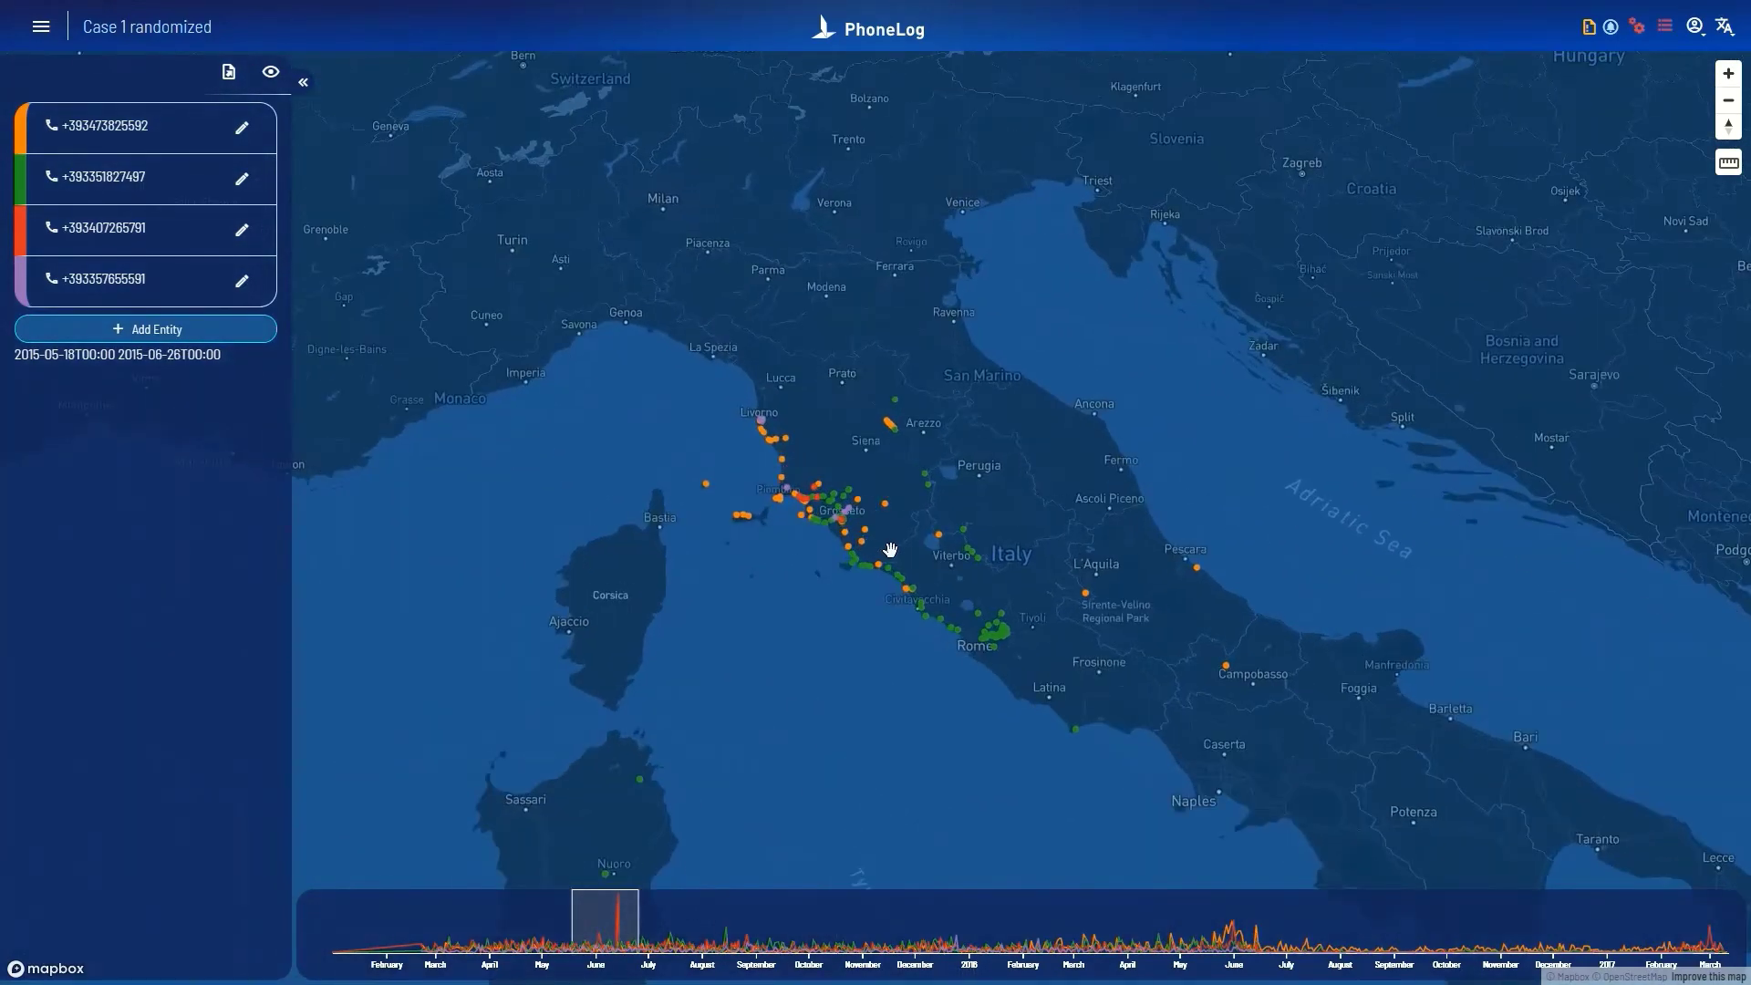
pyautogui.scroll(2, 898, 529)
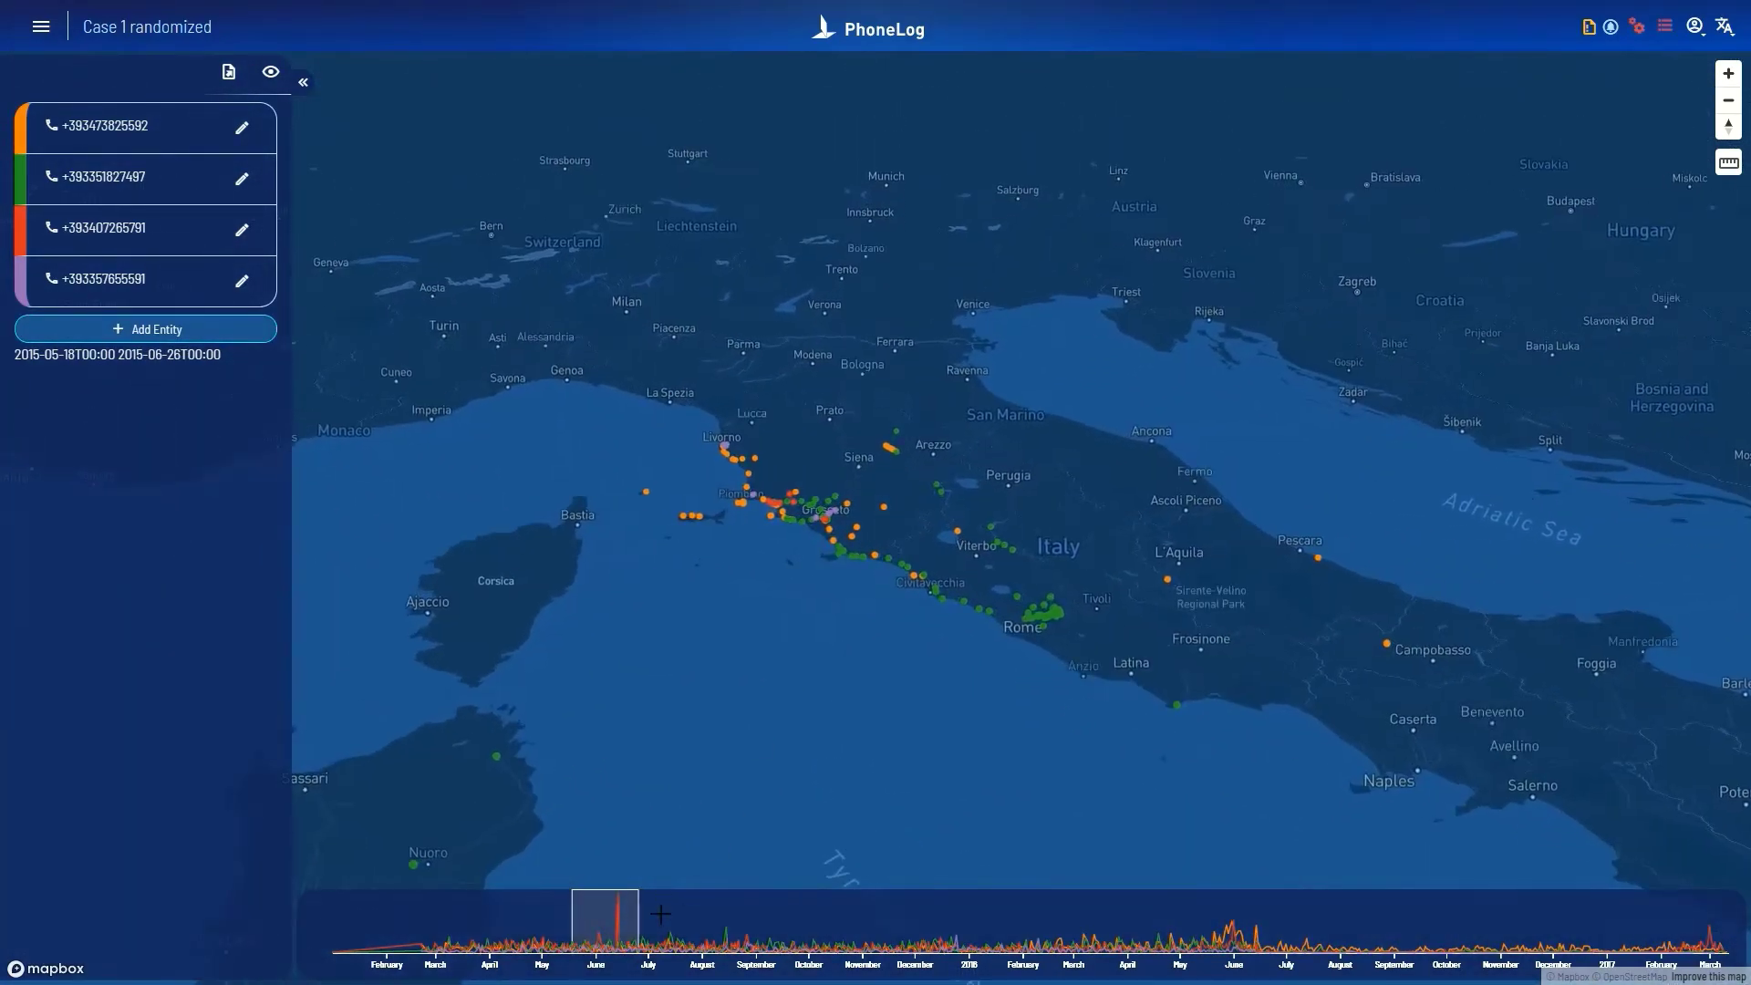
# Step: Shift the timeline window later into summer 2015, then advance to the Google Play and BTSTracker.com slides
pyautogui.moveTo(613, 934); pyautogui.dragTo(813, 934)
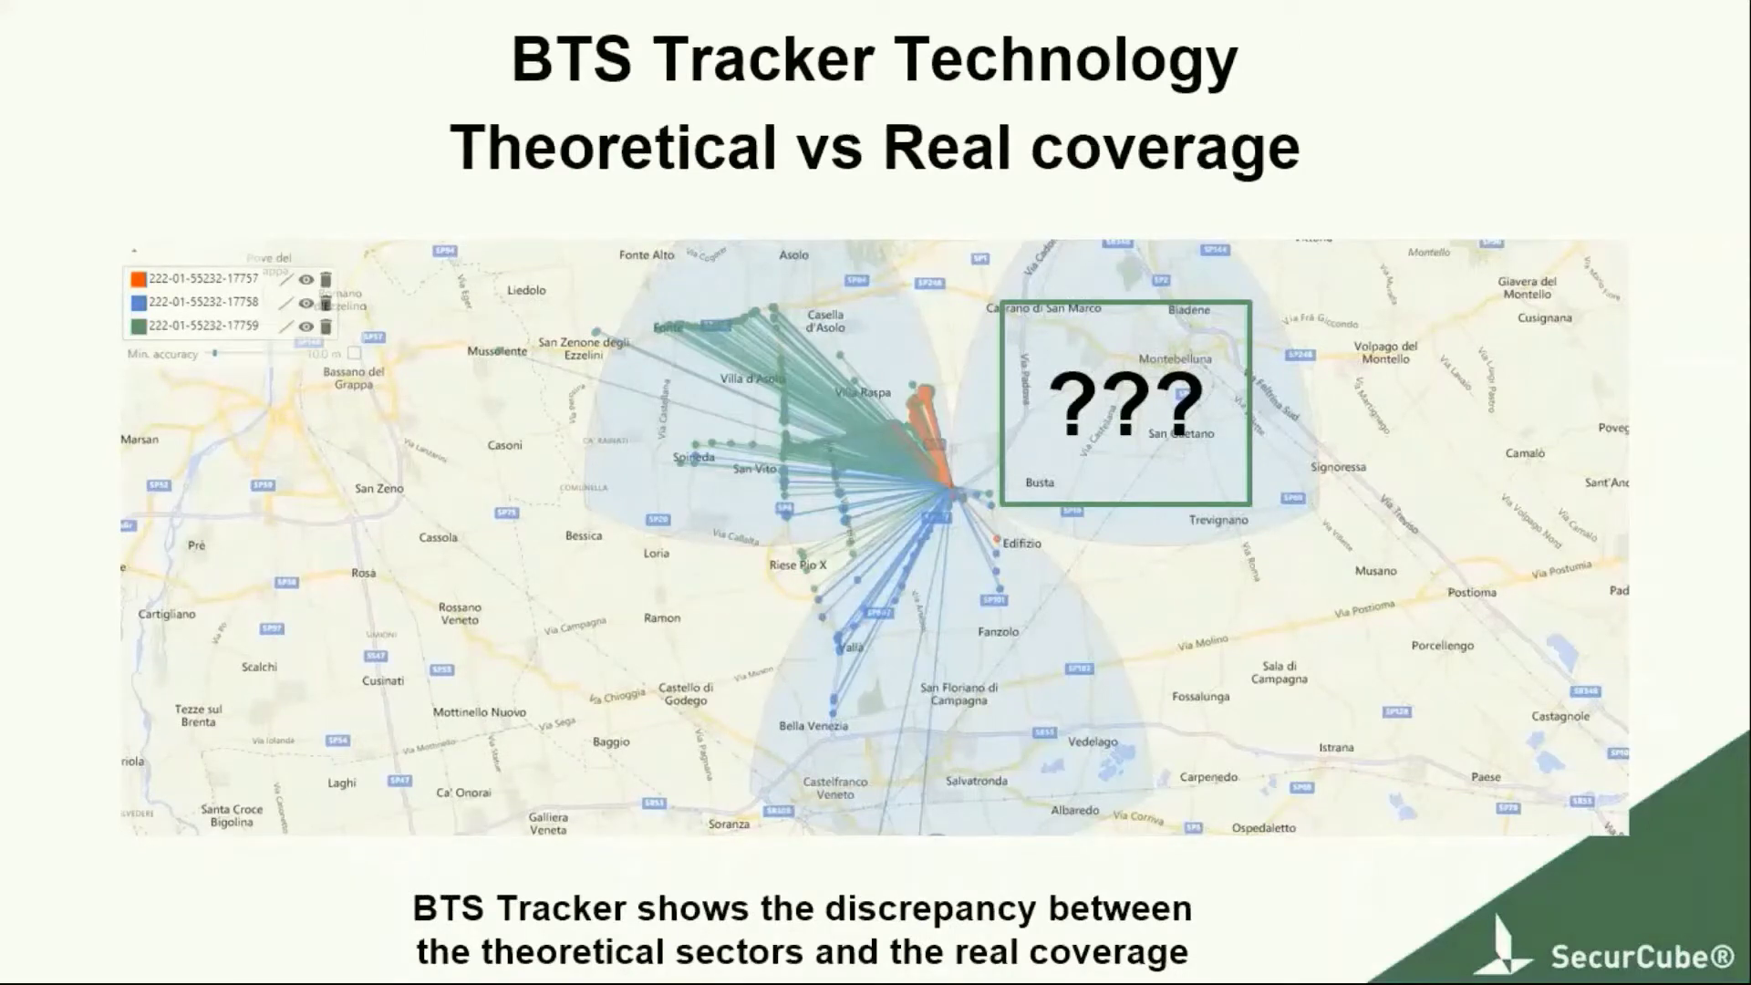
pyautogui.press('Right')
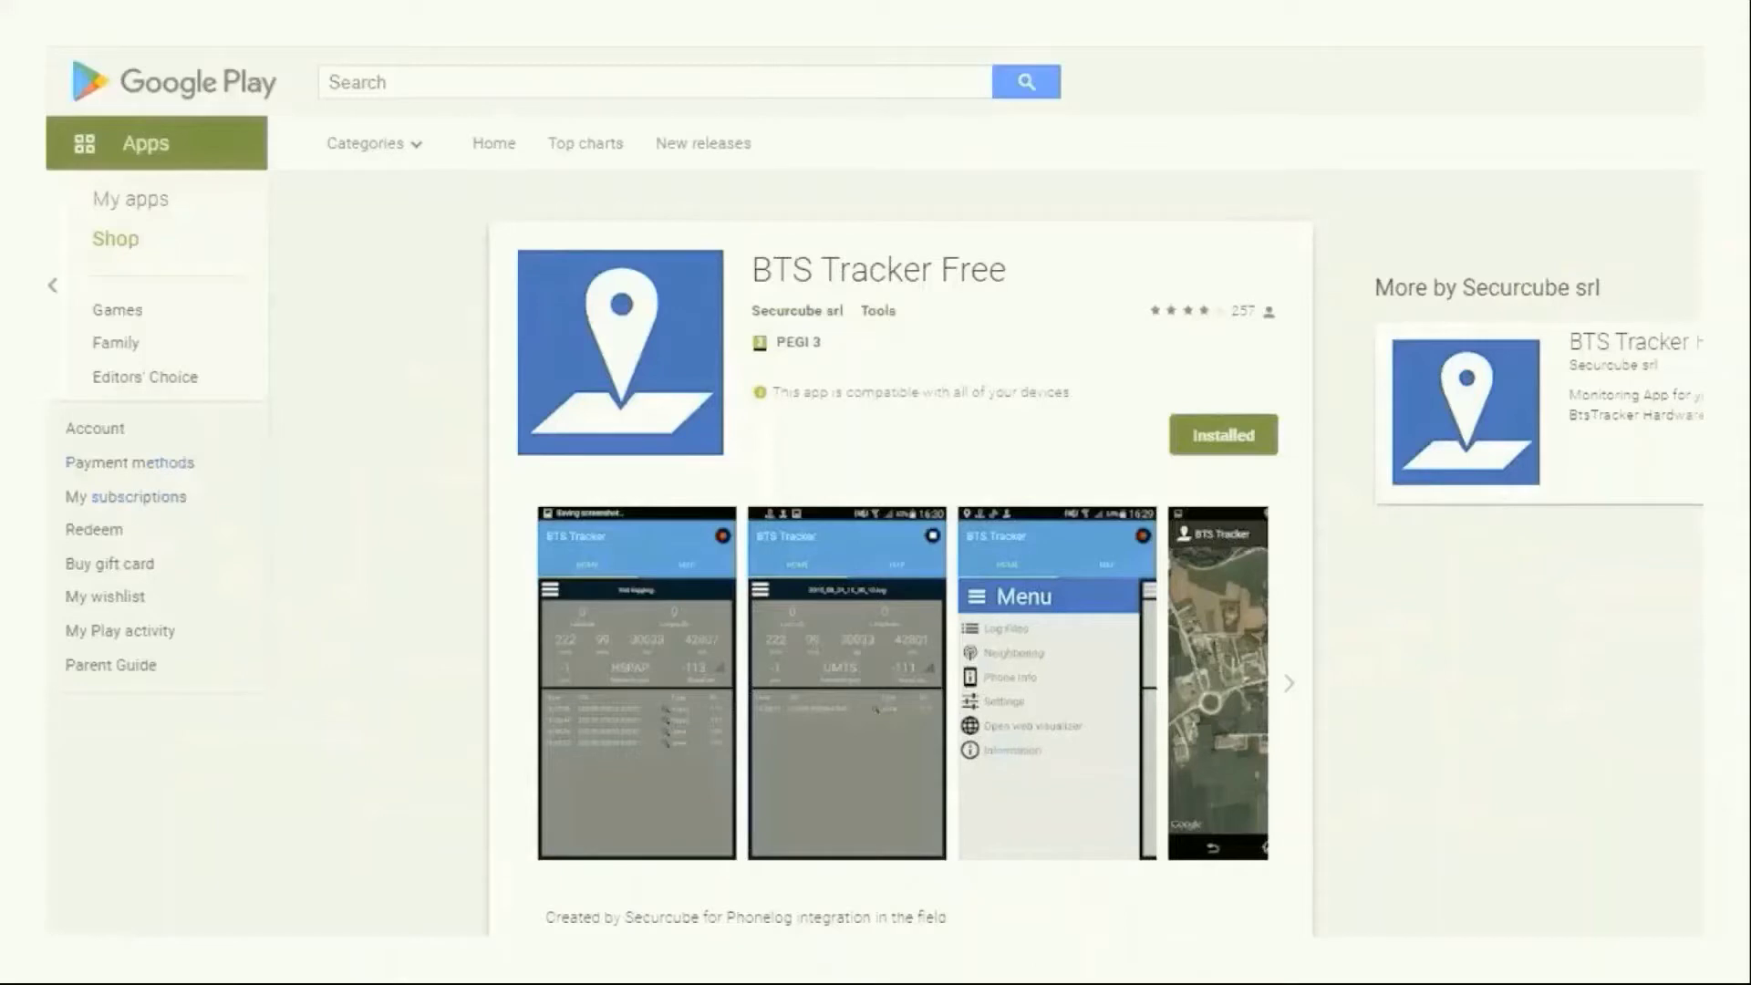
pyautogui.press('Right')
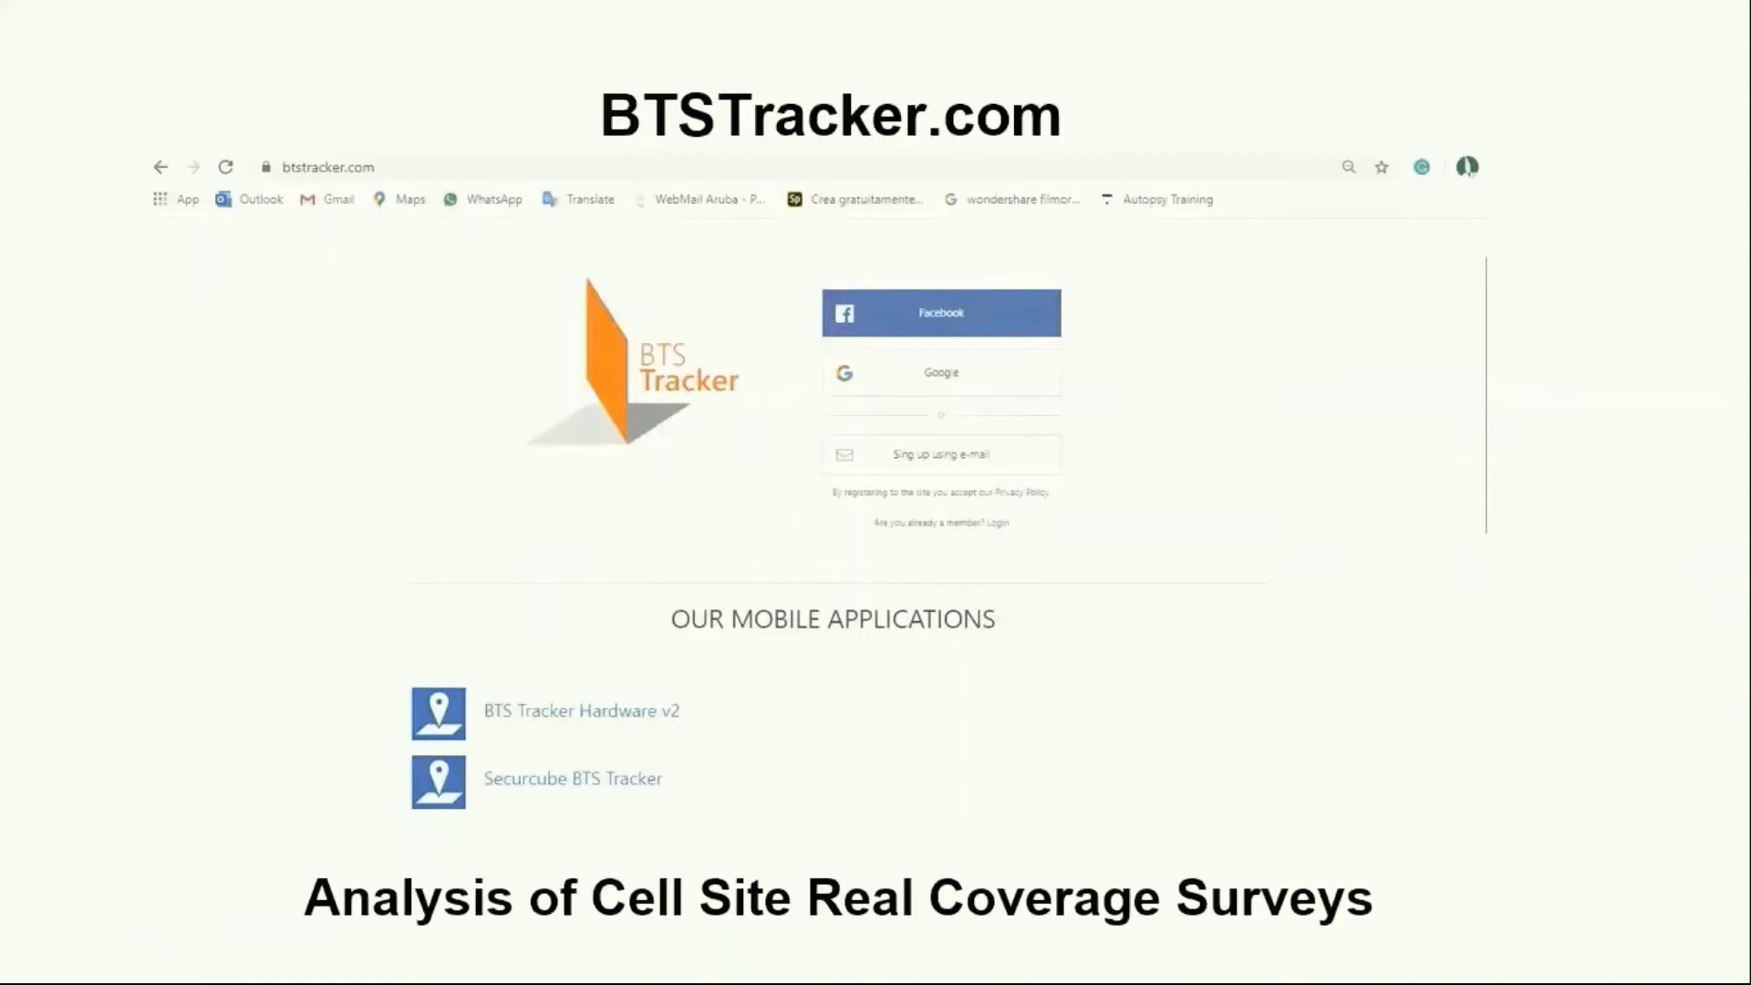
# Step: Switch to BtsTracker and open the 2019-11-14 log folder of the Asolo Bts scan Novembre 2019 case
pyautogui.hotkey('alt', 'Tab')
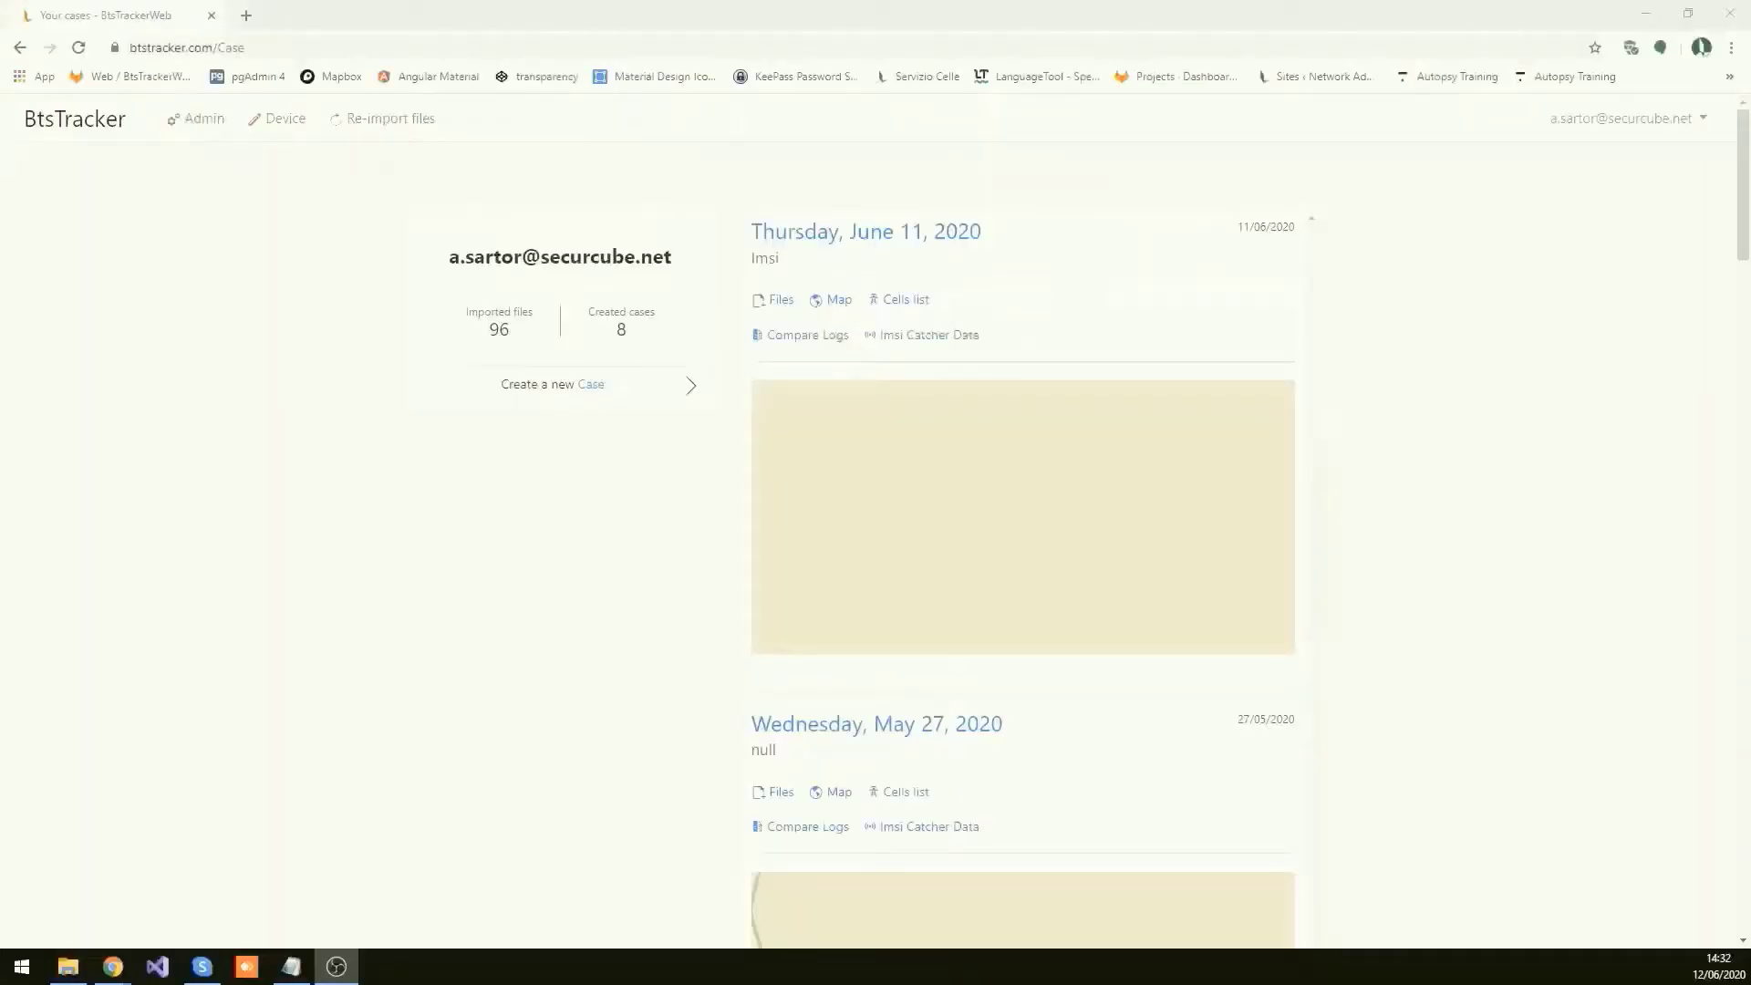
pyautogui.scroll(-15, 294, 567)
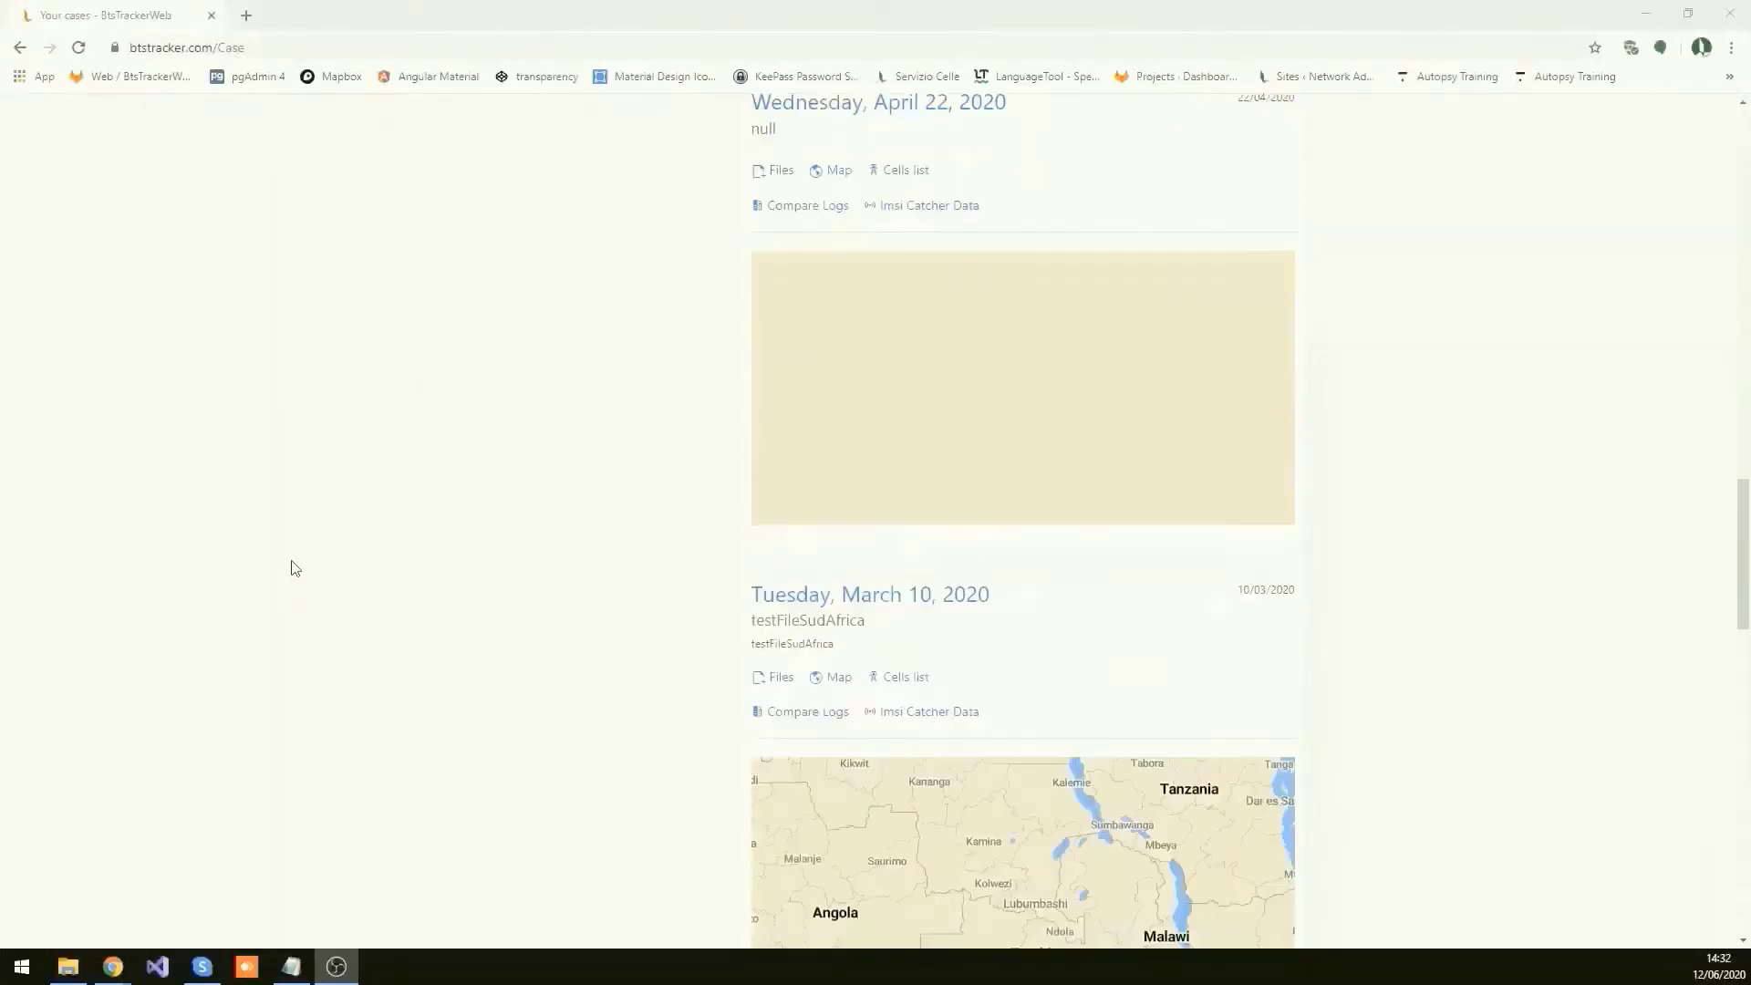
pyautogui.scroll(-15, 294, 567)
pyautogui.scroll(2, 293, 570)
pyautogui.click(790, 144)
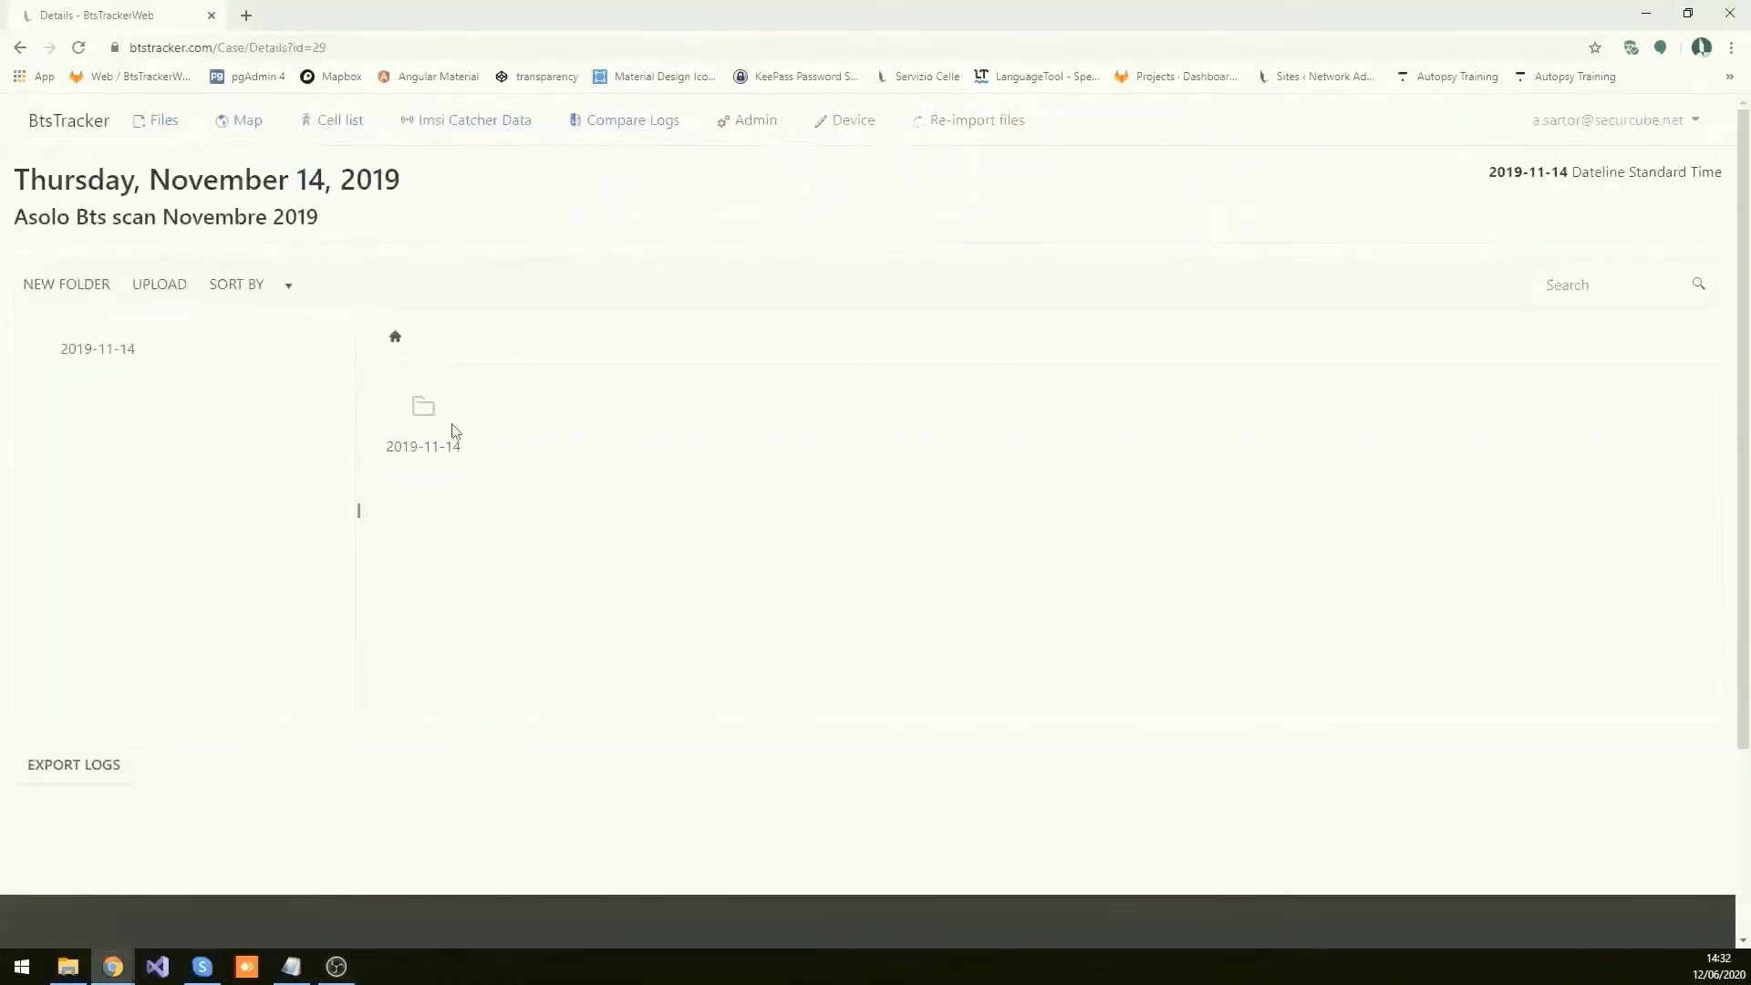
pyautogui.doubleClick(455, 430)
# Step: Export the survey logs, open the case map, and close the exported log file
pyautogui.scroll(-1, 453, 453)
pyautogui.scroll(1, 438, 474)
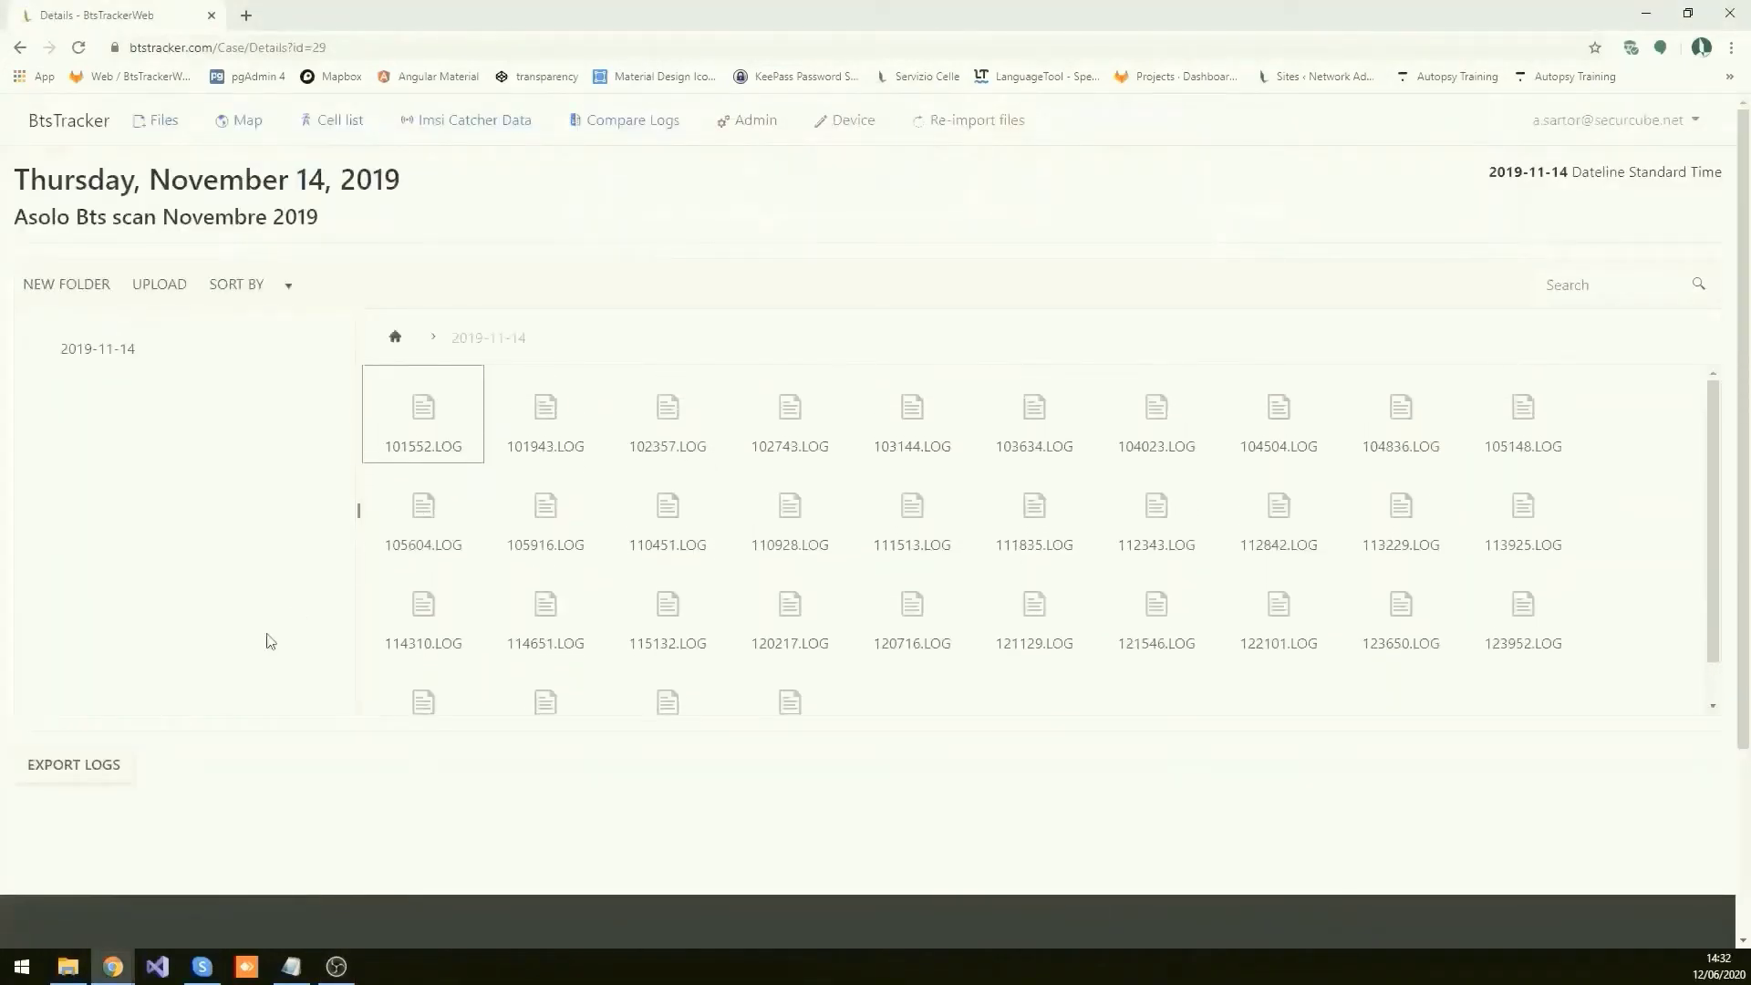
pyautogui.click(90, 773)
pyautogui.click(245, 123)
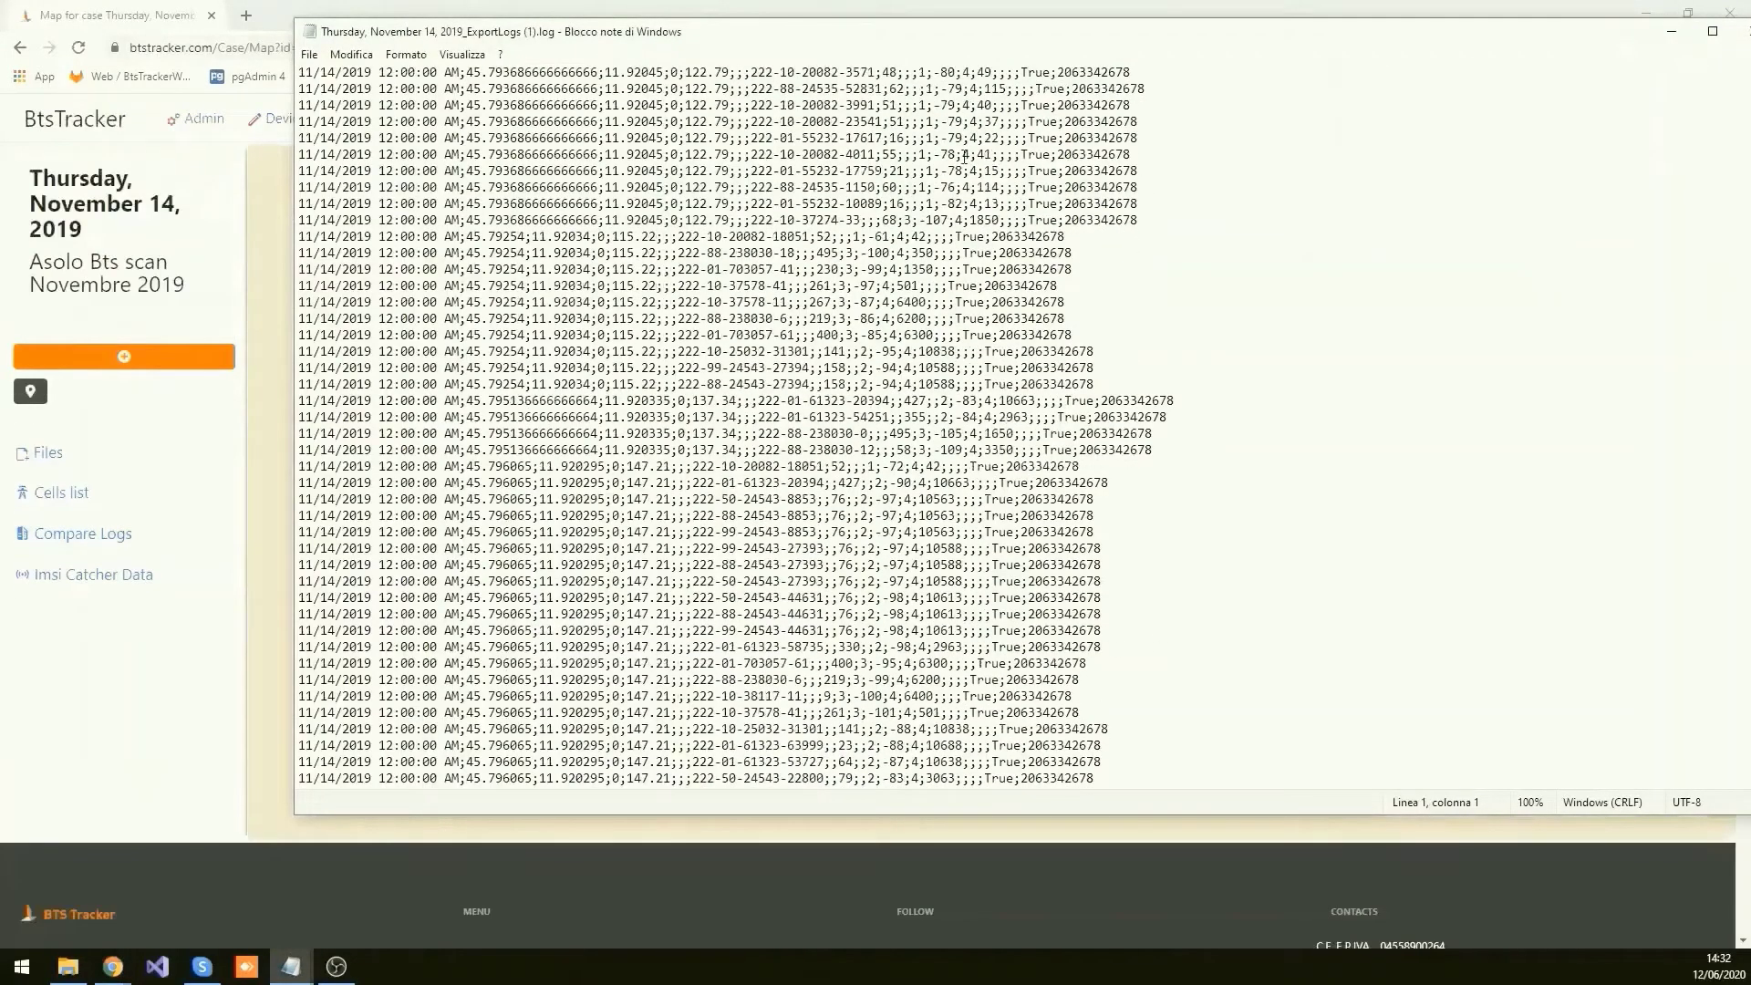
pyautogui.hotkey('alt', 'Tab')
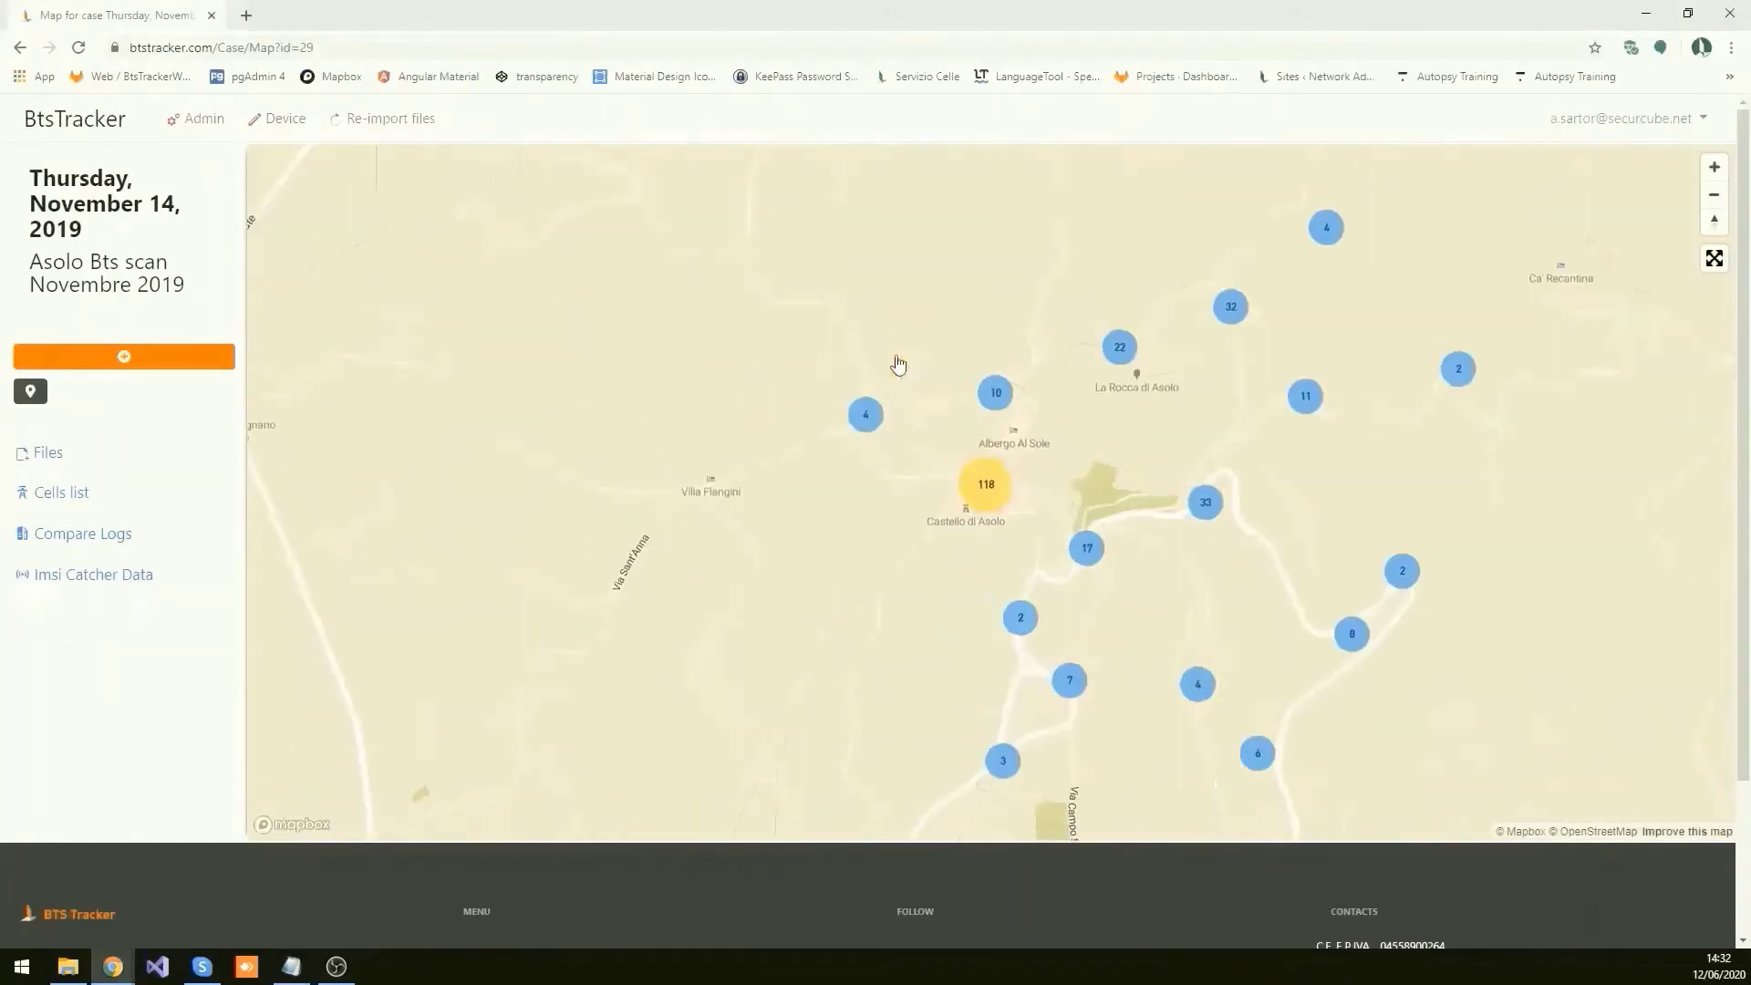
pyautogui.click(1001, 481)
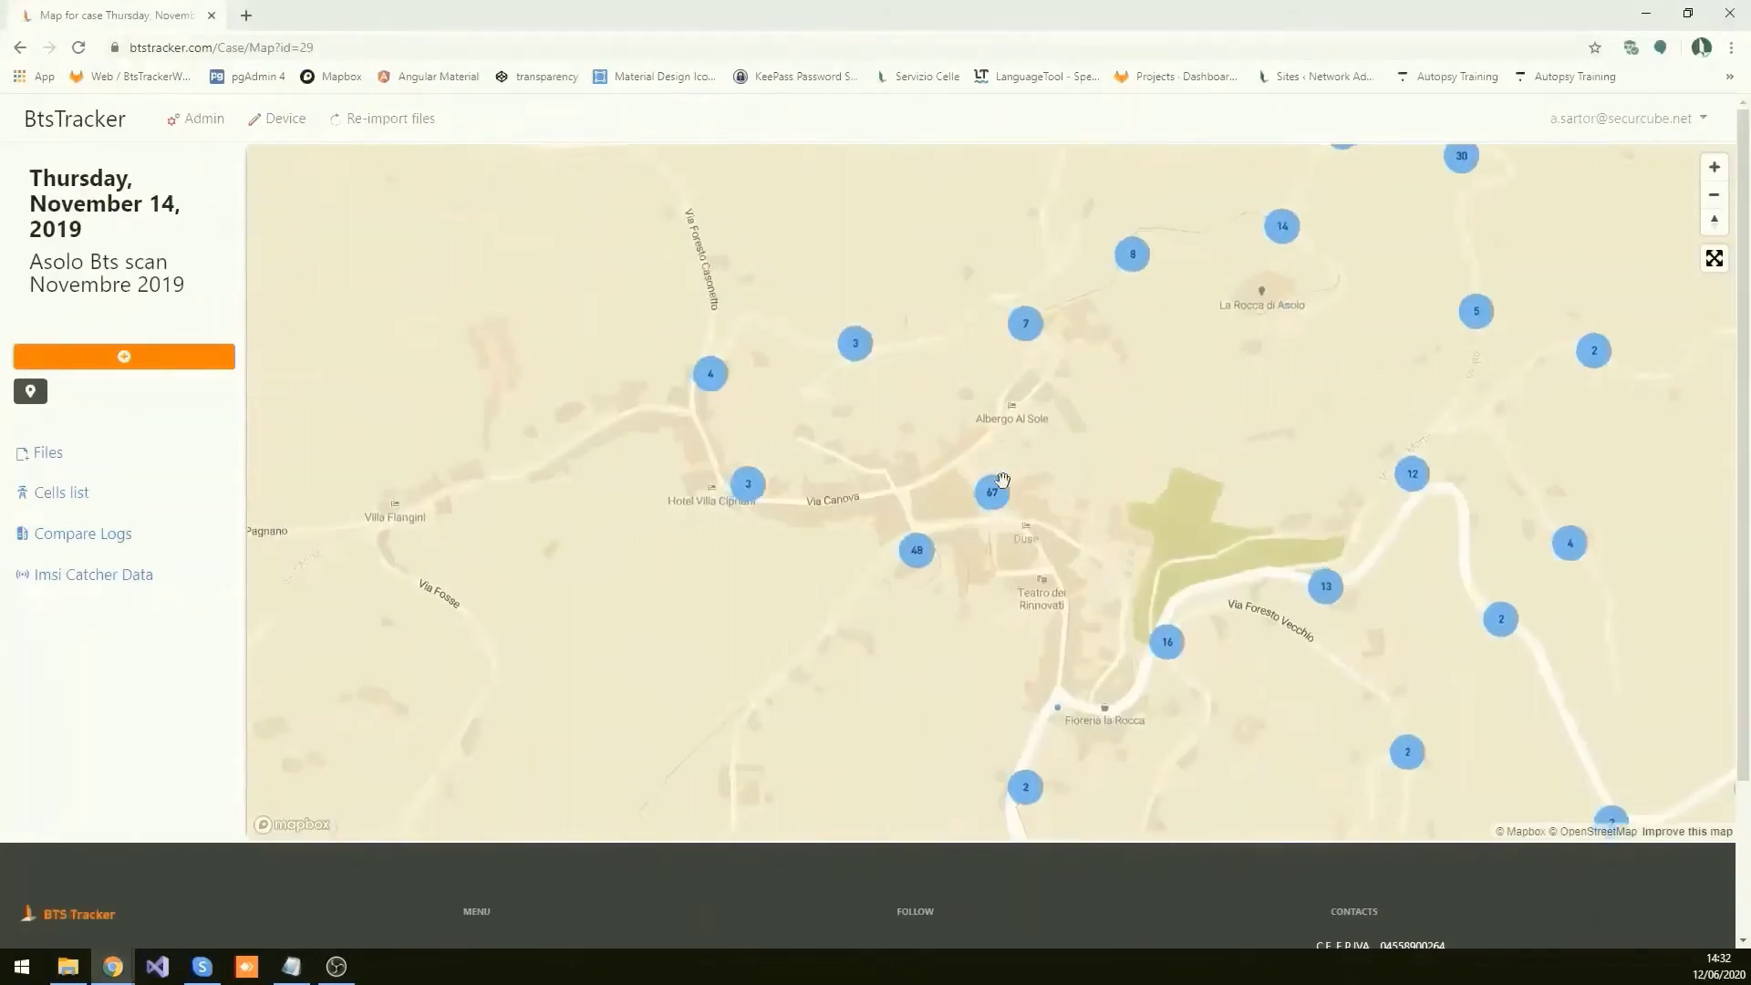
pyautogui.click(1002, 481)
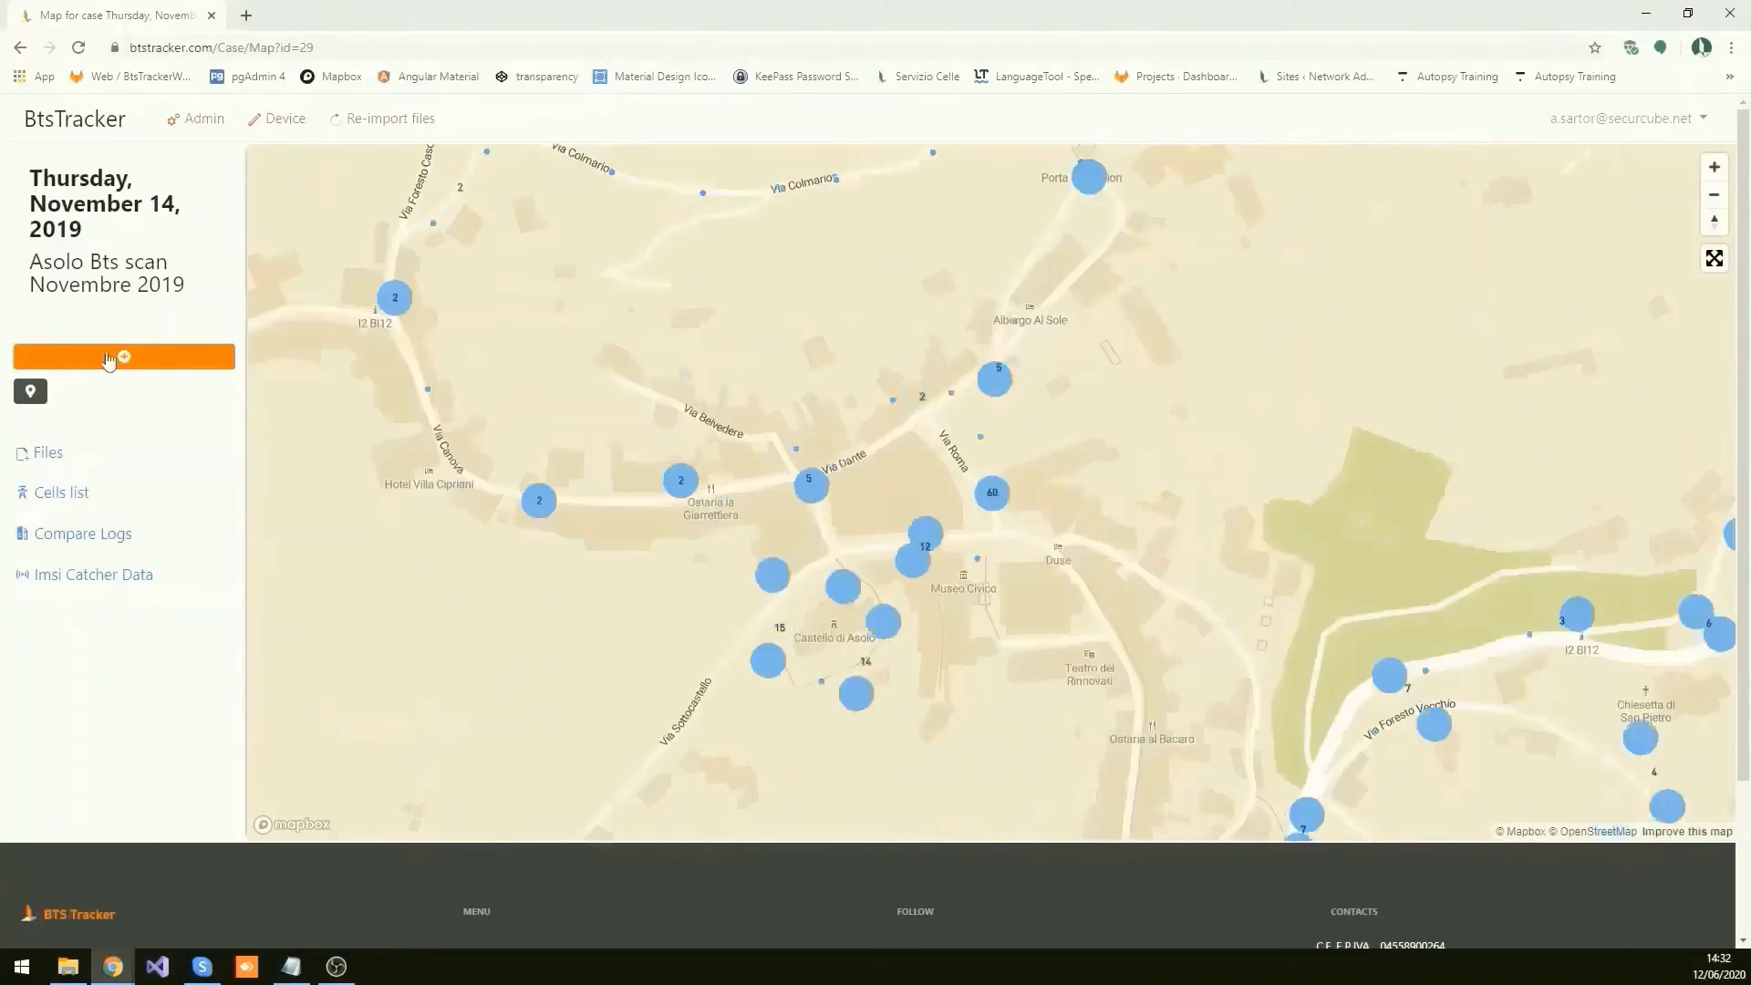
pyautogui.click(200, 367)
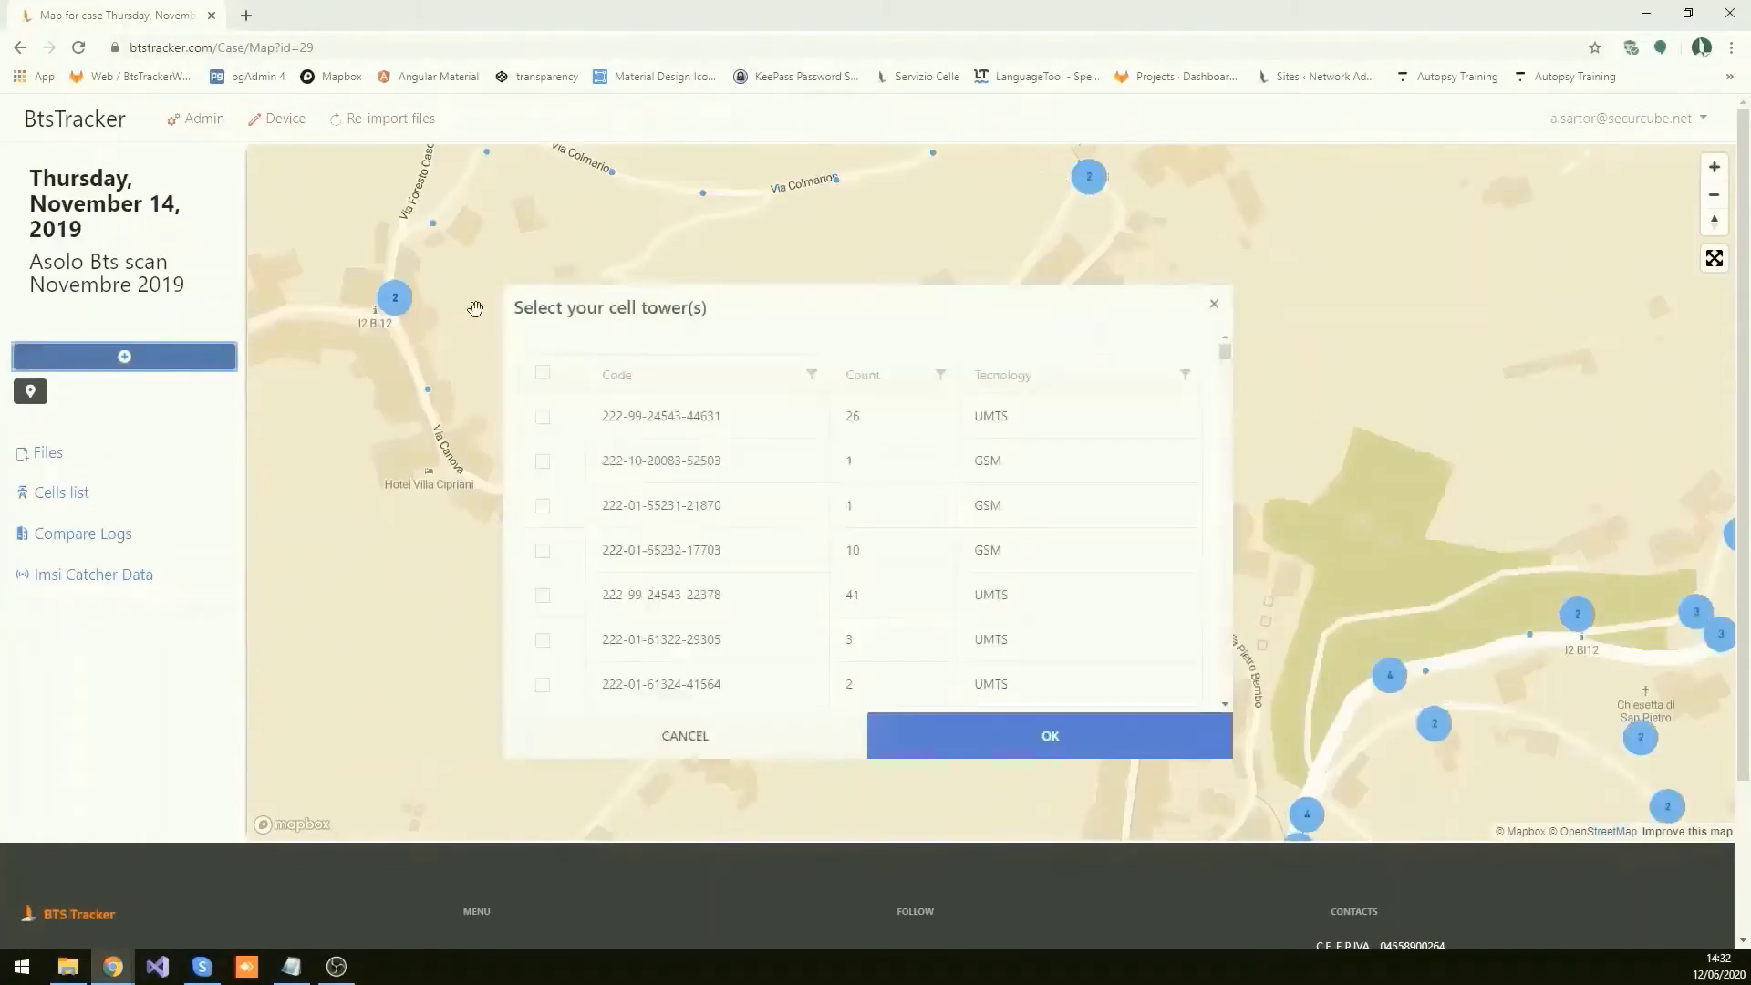
pyautogui.click(542, 550)
pyautogui.click(543, 595)
pyautogui.click(542, 639)
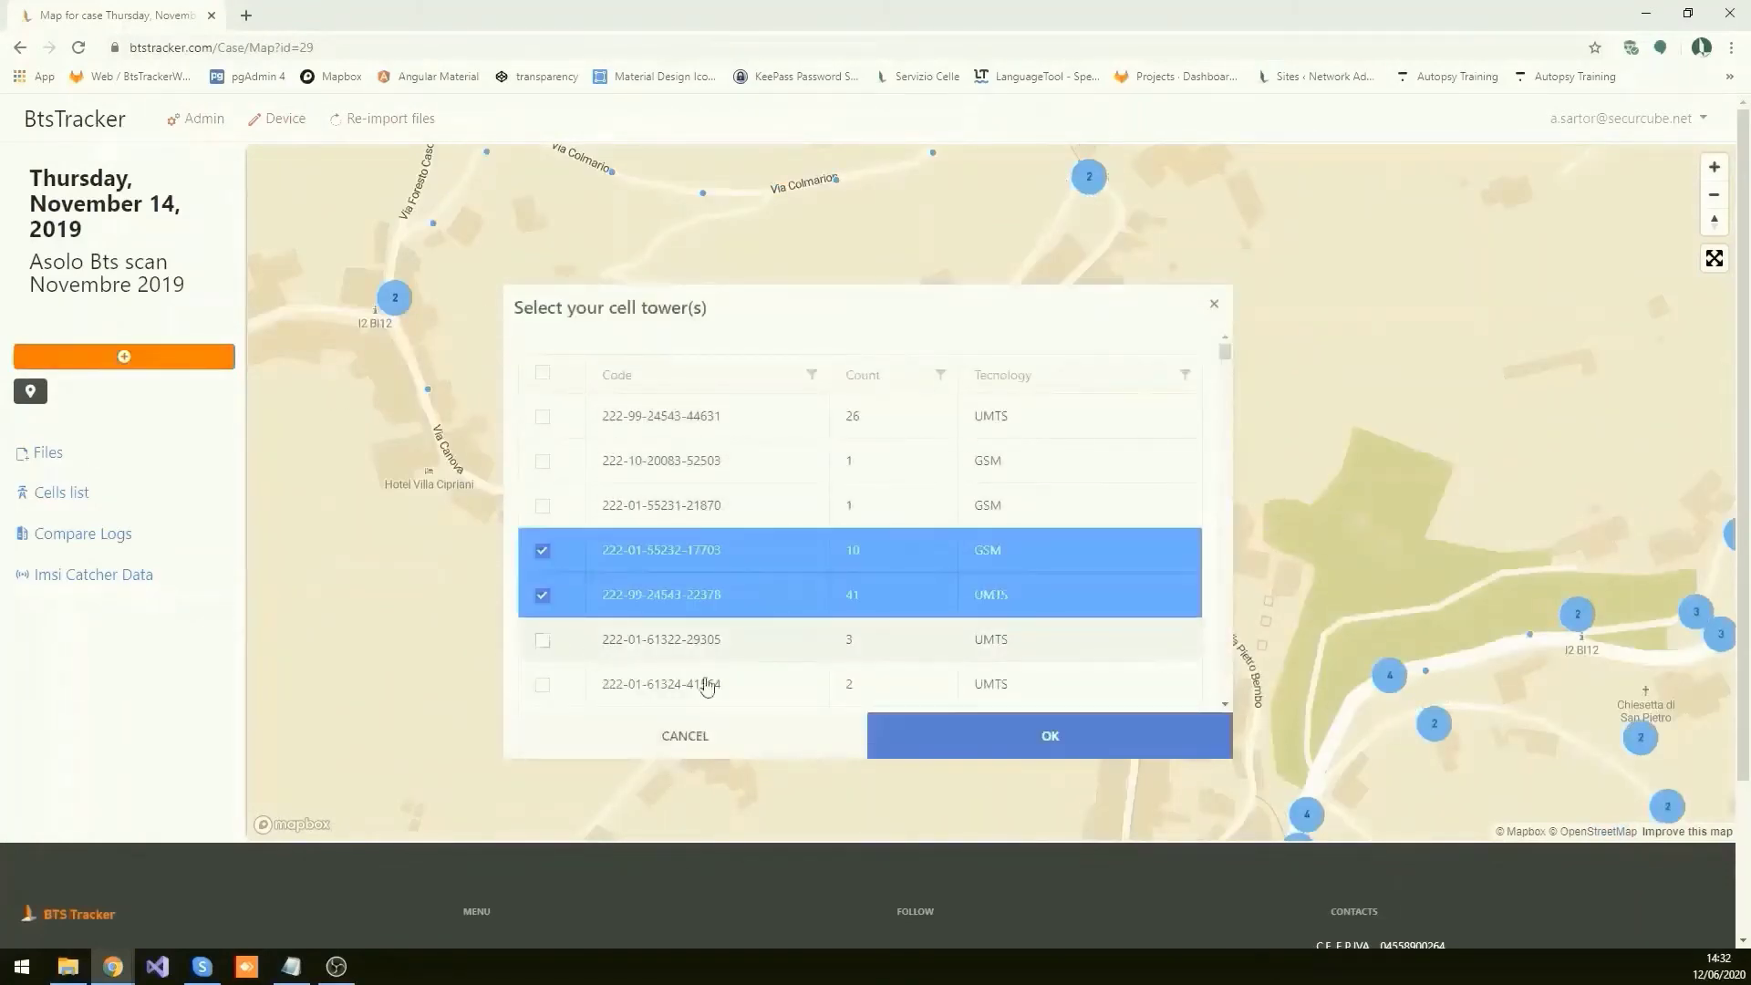
pyautogui.click(1051, 735)
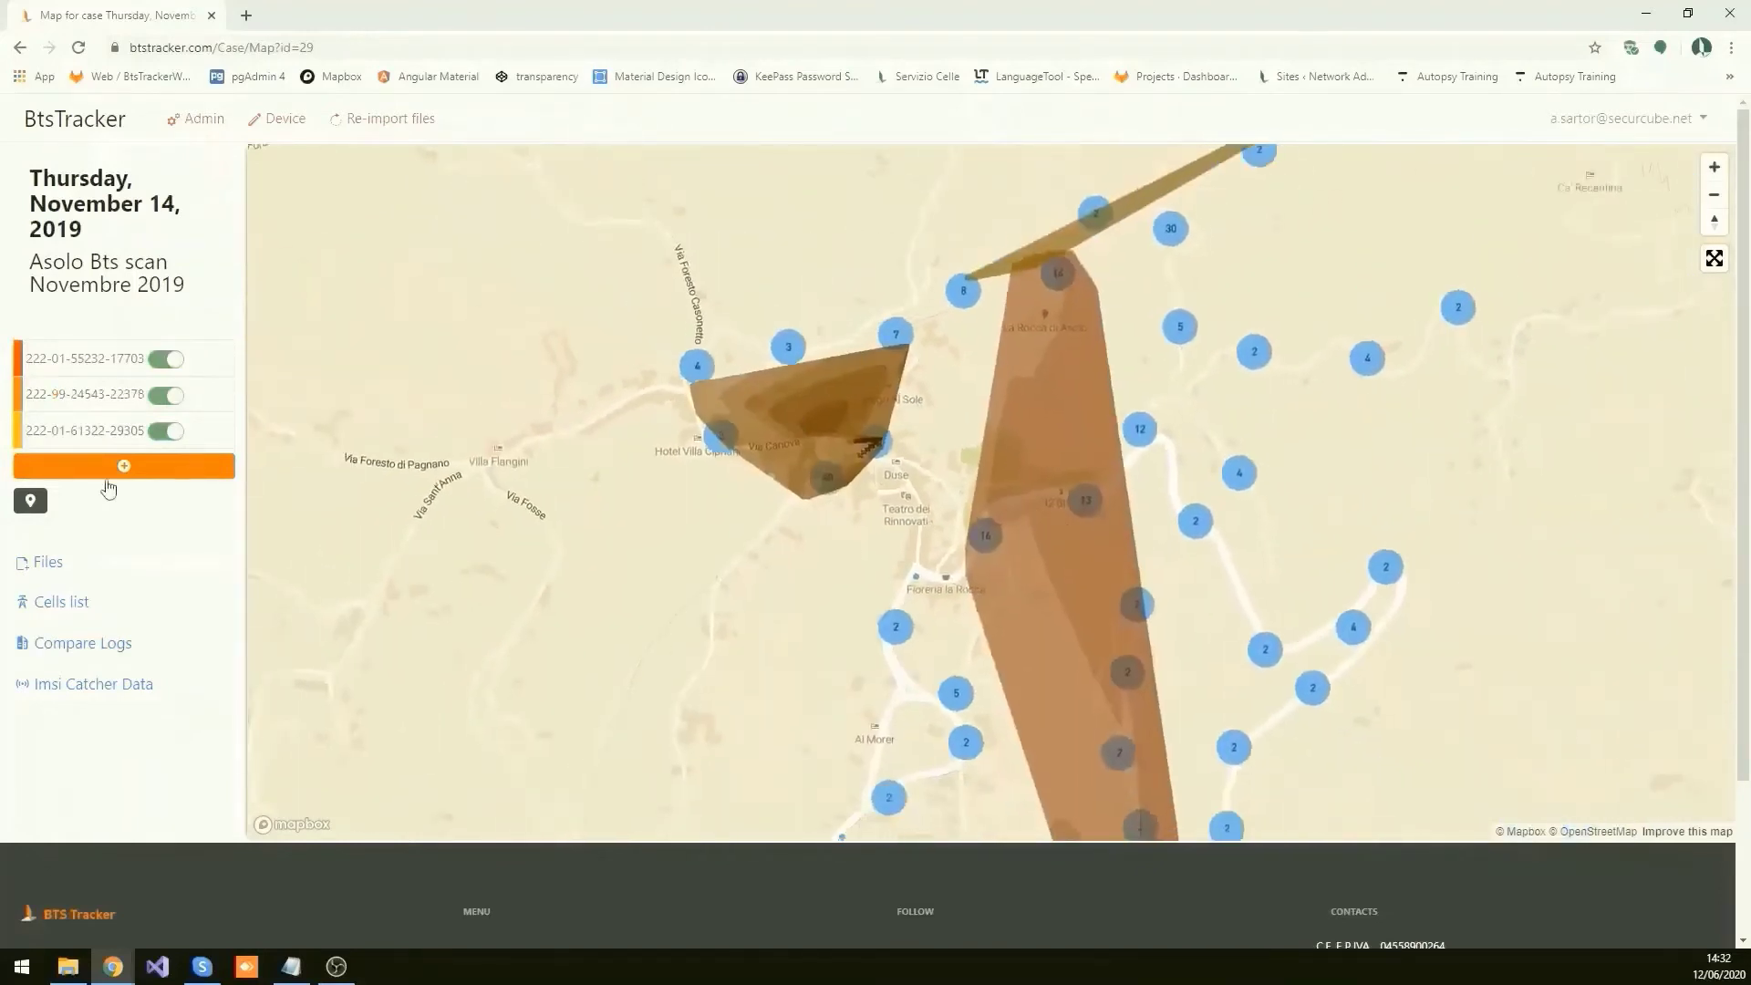
# Step: Export the case's 9344-item cell list to Excel and close the spreadsheet
pyautogui.moveTo(84, 439)
pyautogui.click(66, 529)
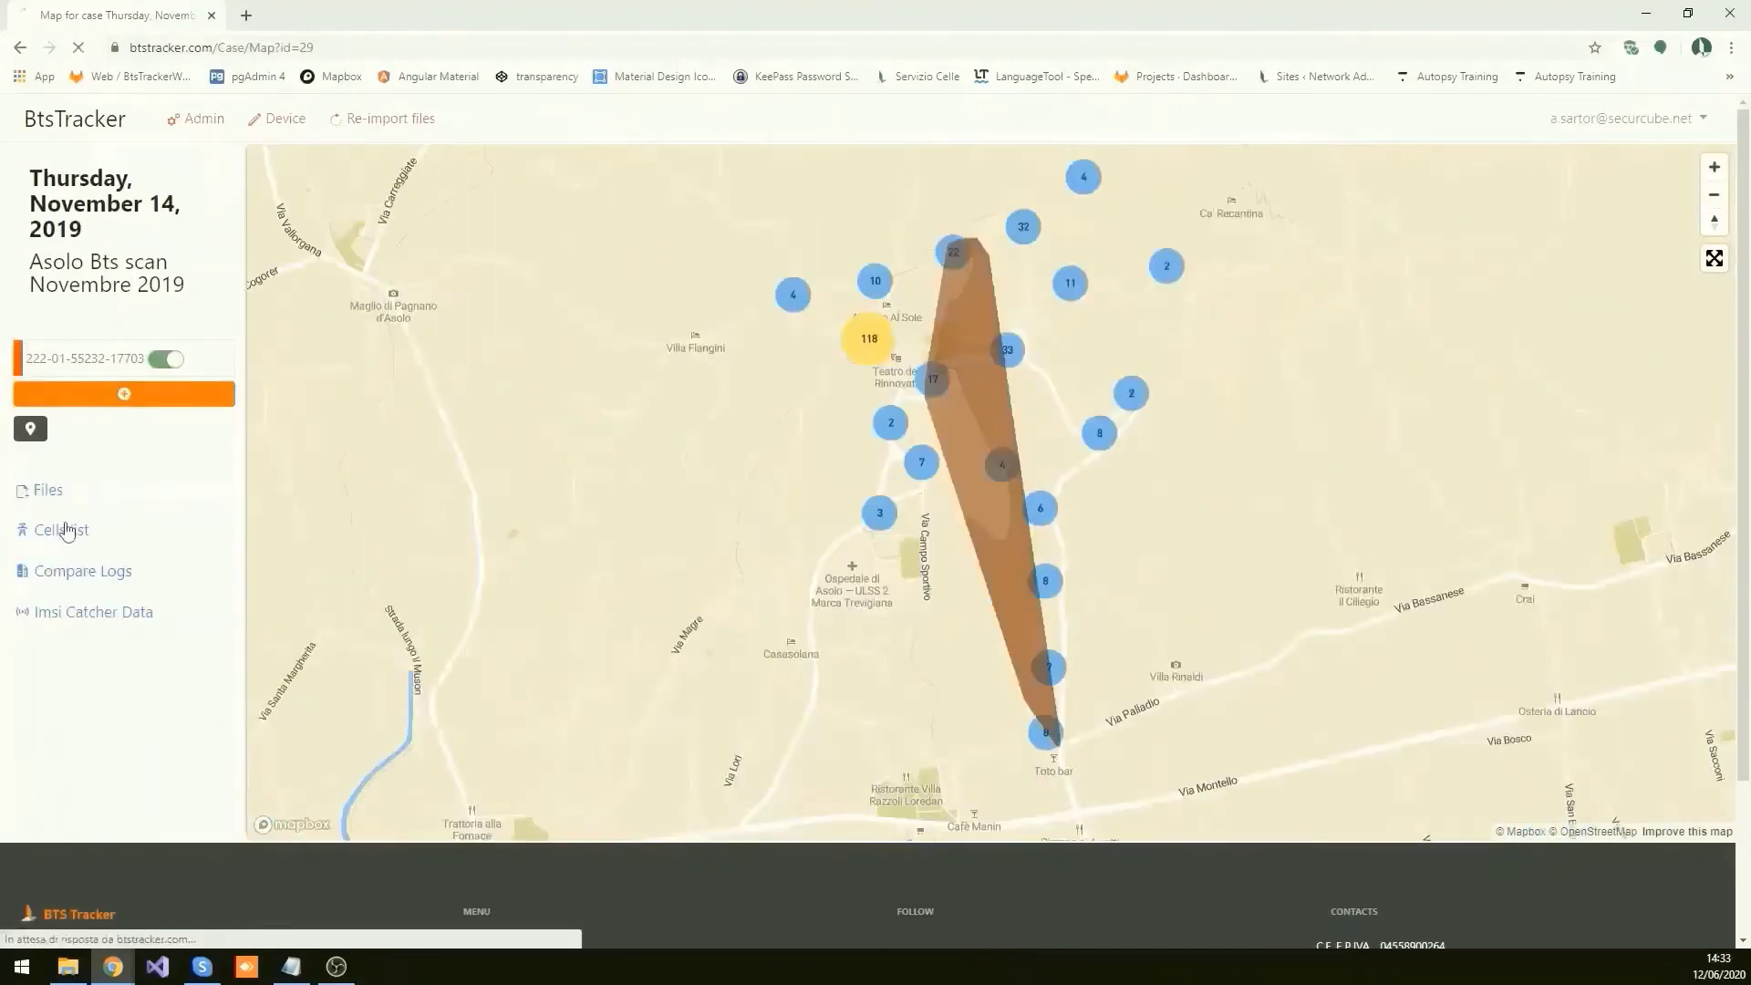
pyautogui.scroll(-3, 422, 501)
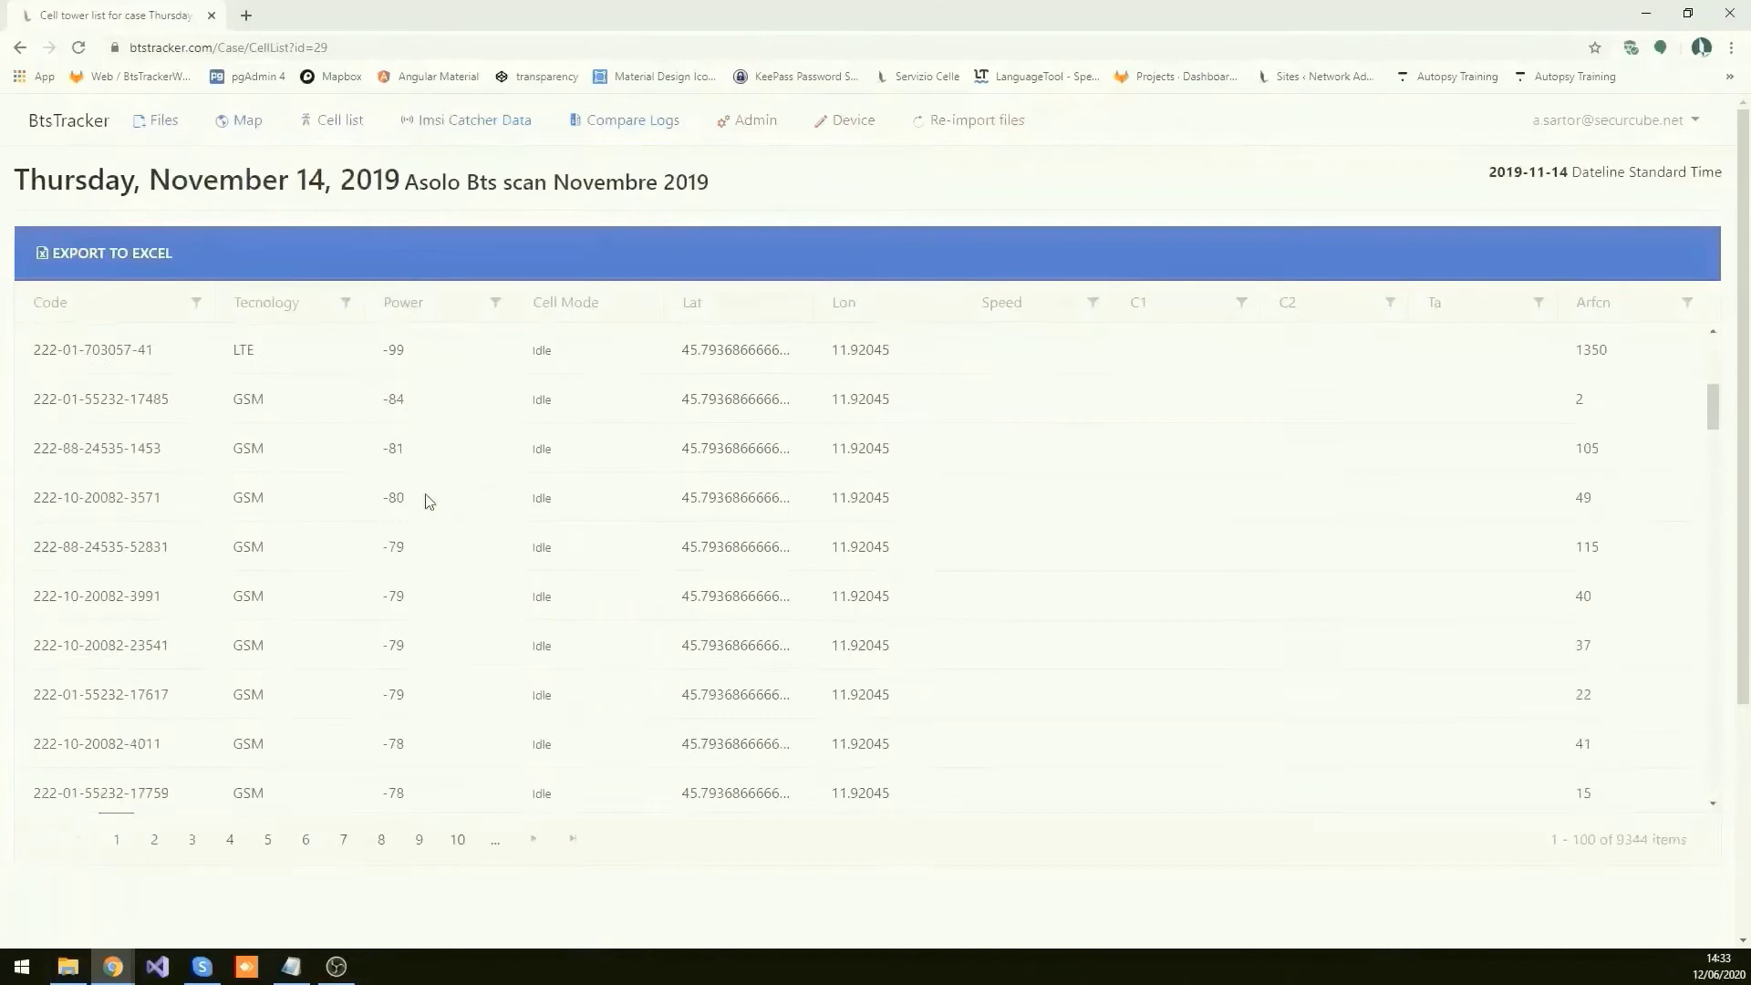
pyautogui.scroll(3, 428, 502)
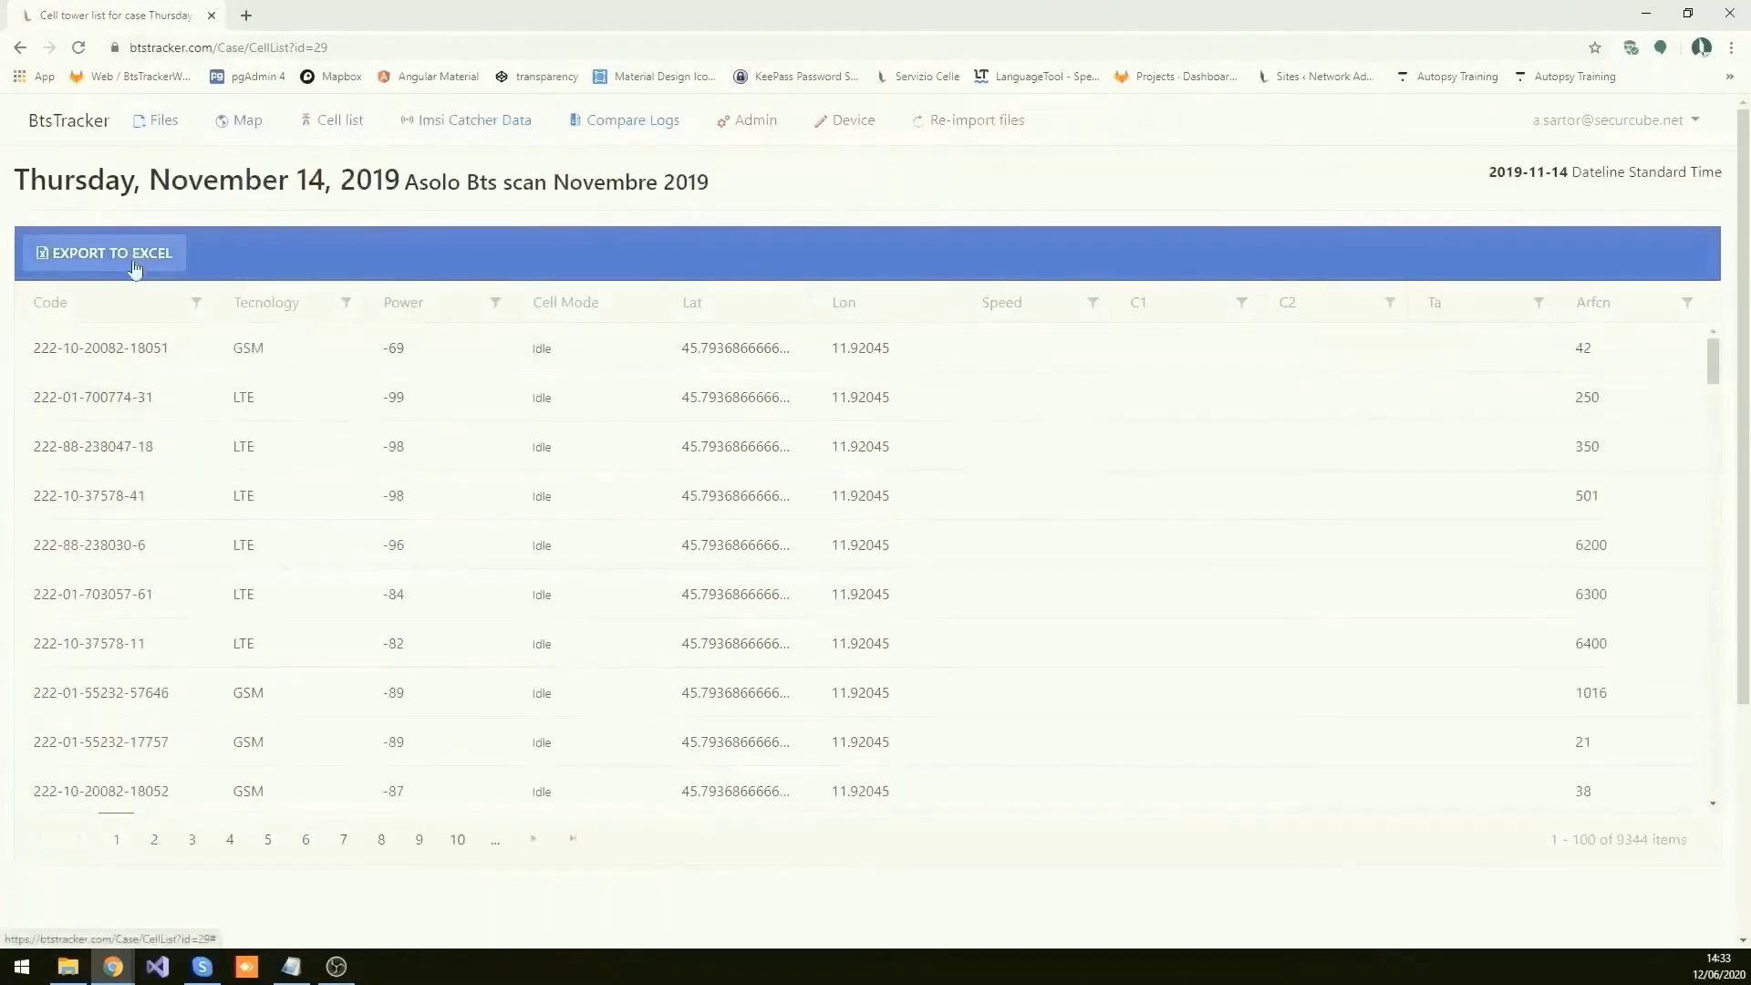
pyautogui.click(115, 925)
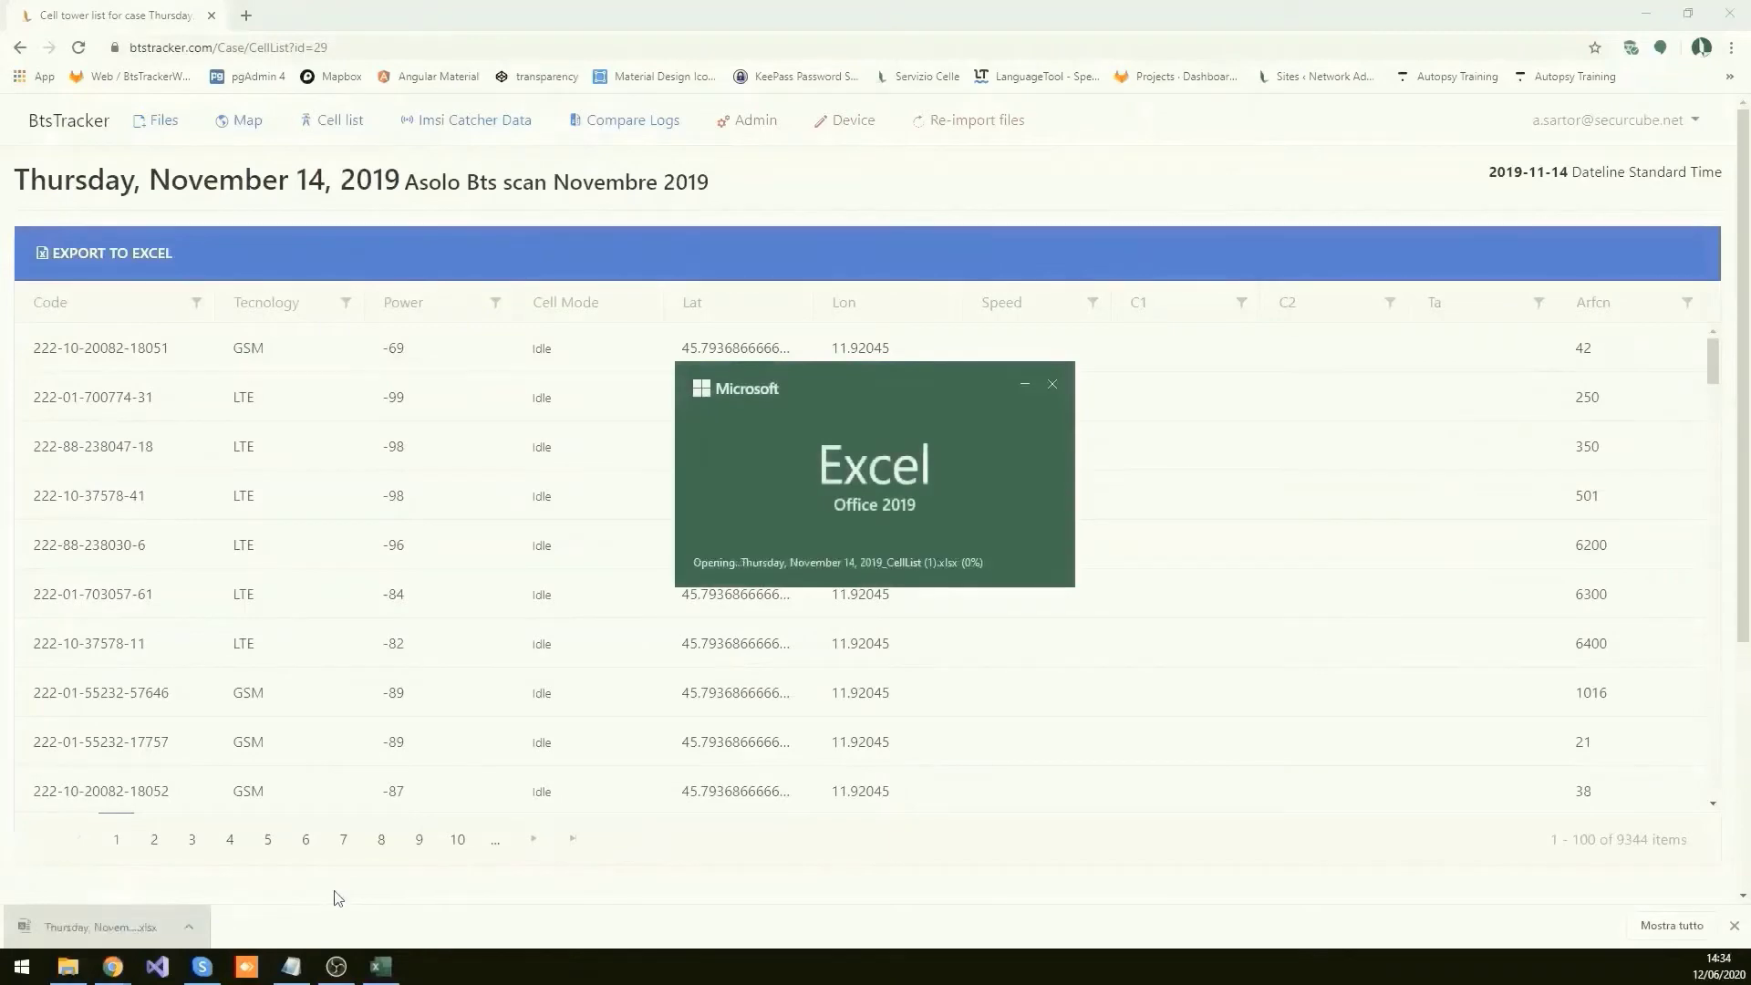
pyautogui.scroll(-9, 538, 520)
pyautogui.scroll(9, 539, 533)
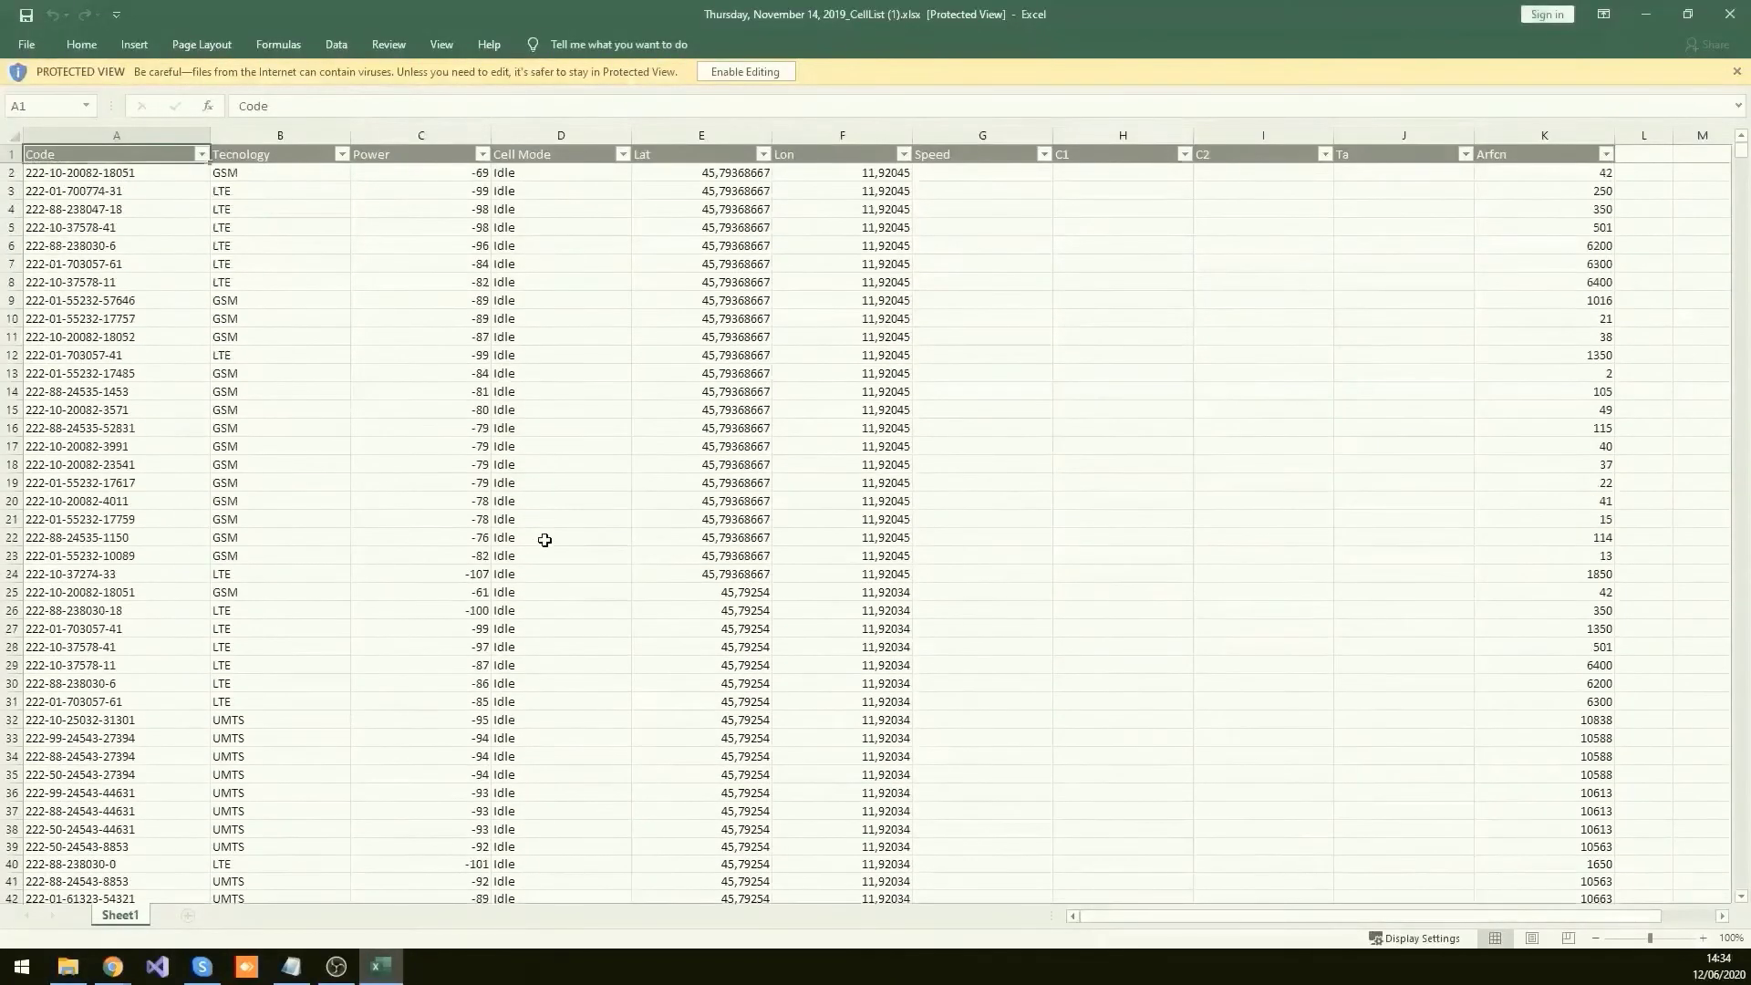
pyautogui.click(1730, 13)
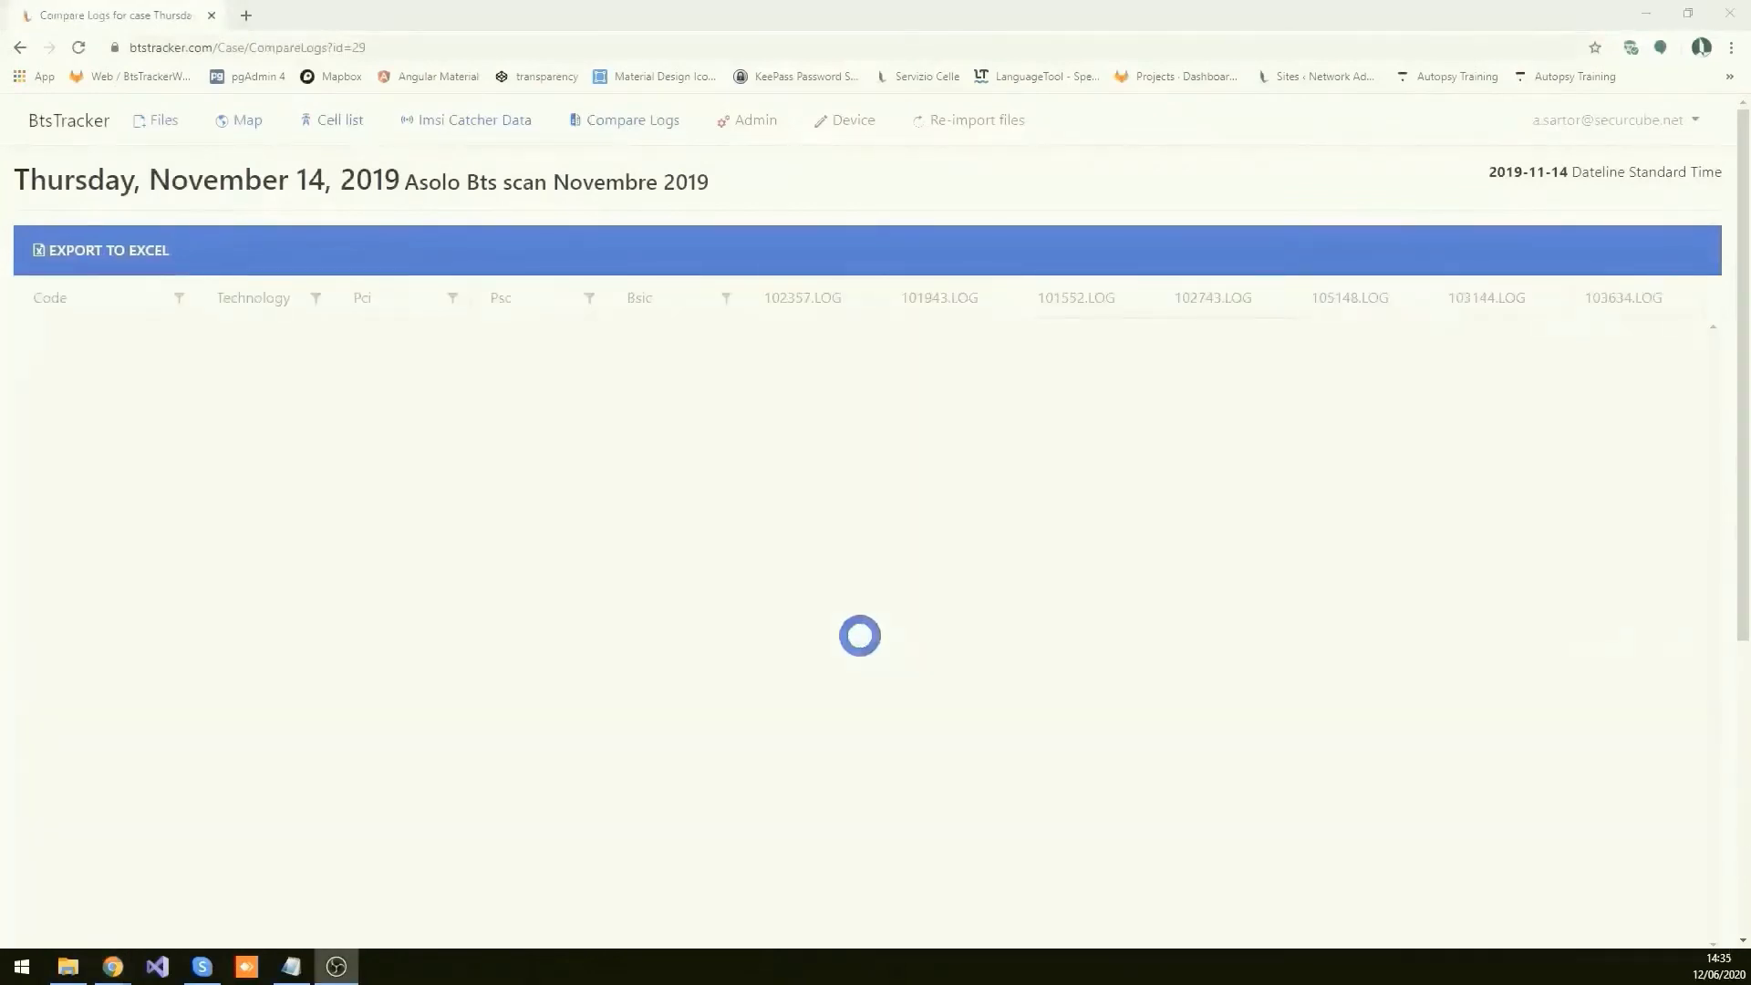
# Step: Export the Compare Logs table for the 2019-11-14 Asolo logs to an .xlsx file
pyautogui.scroll(-7, 1046, 395)
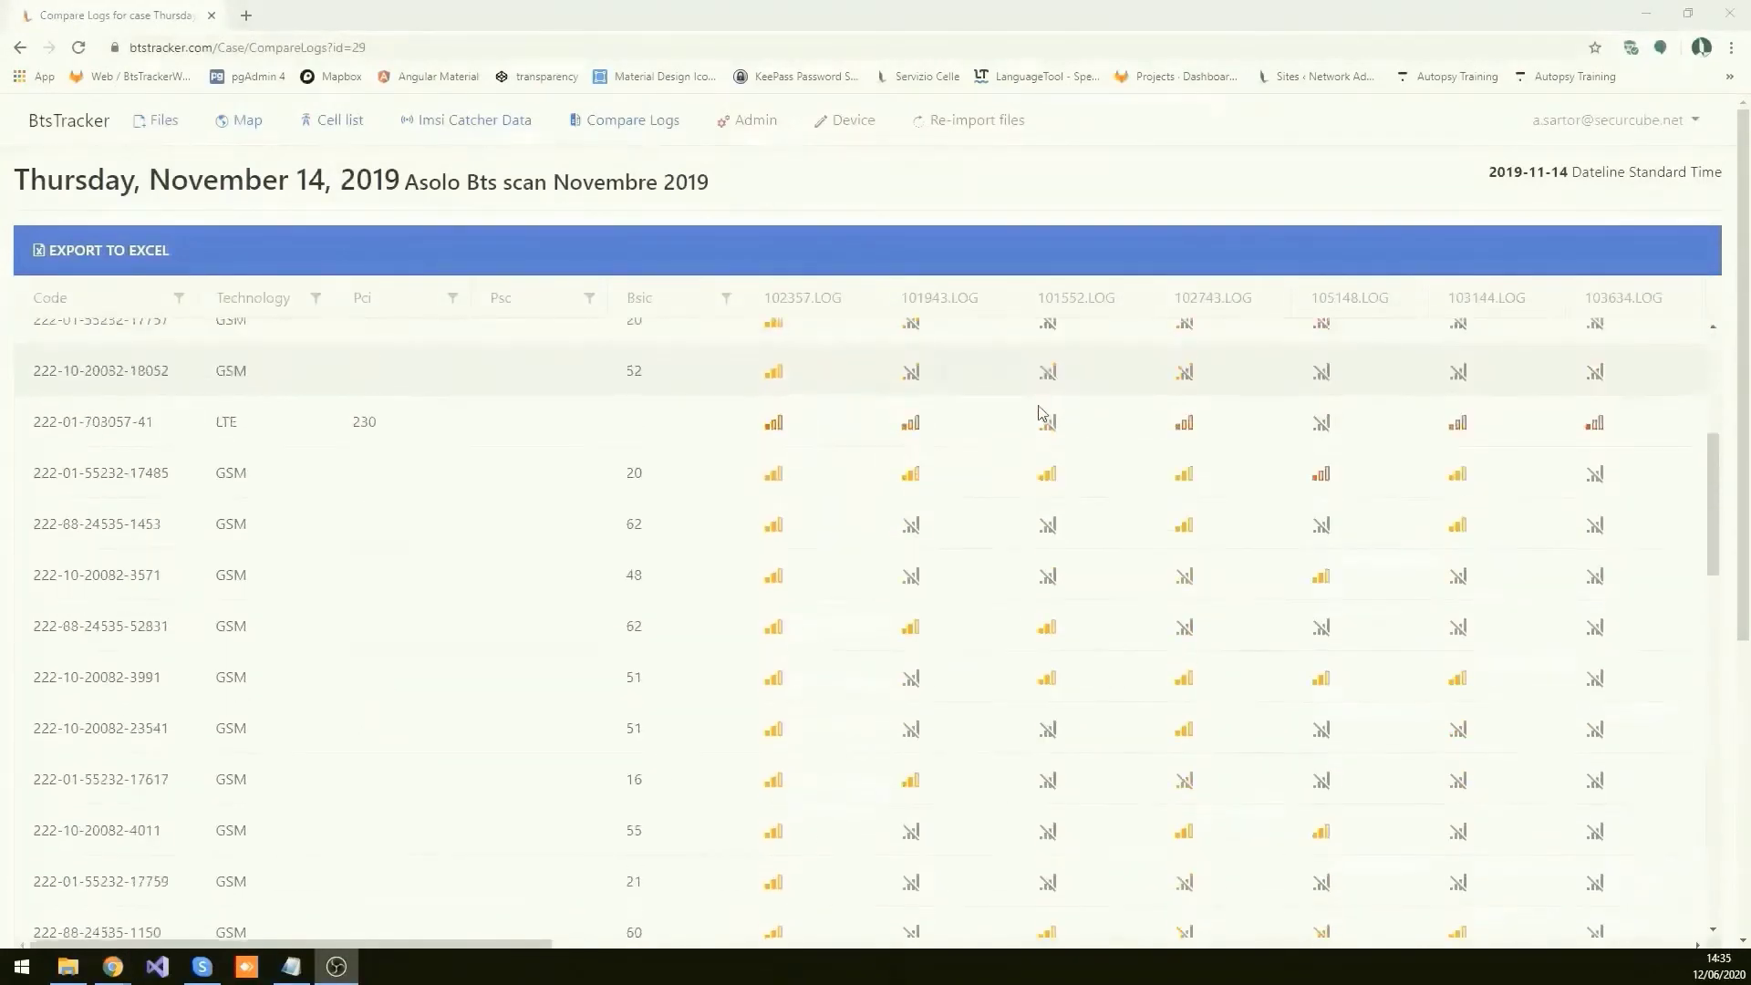
pyautogui.scroll(7, 1044, 401)
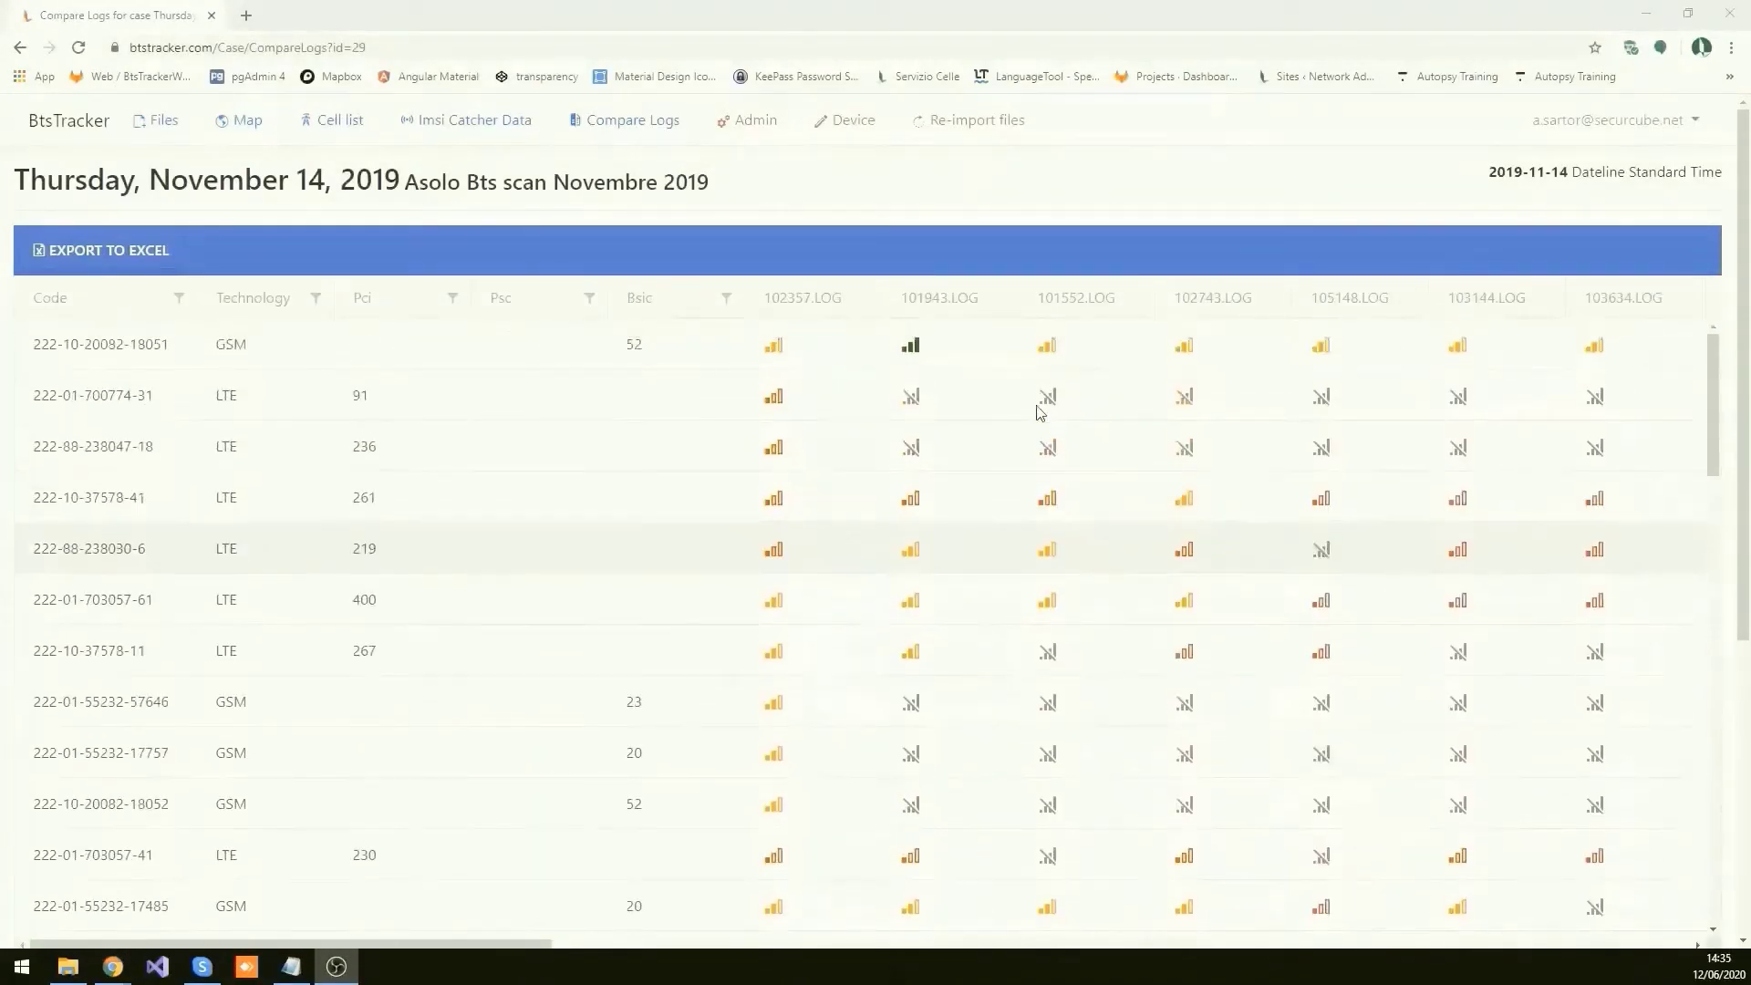
pyautogui.click(135, 255)
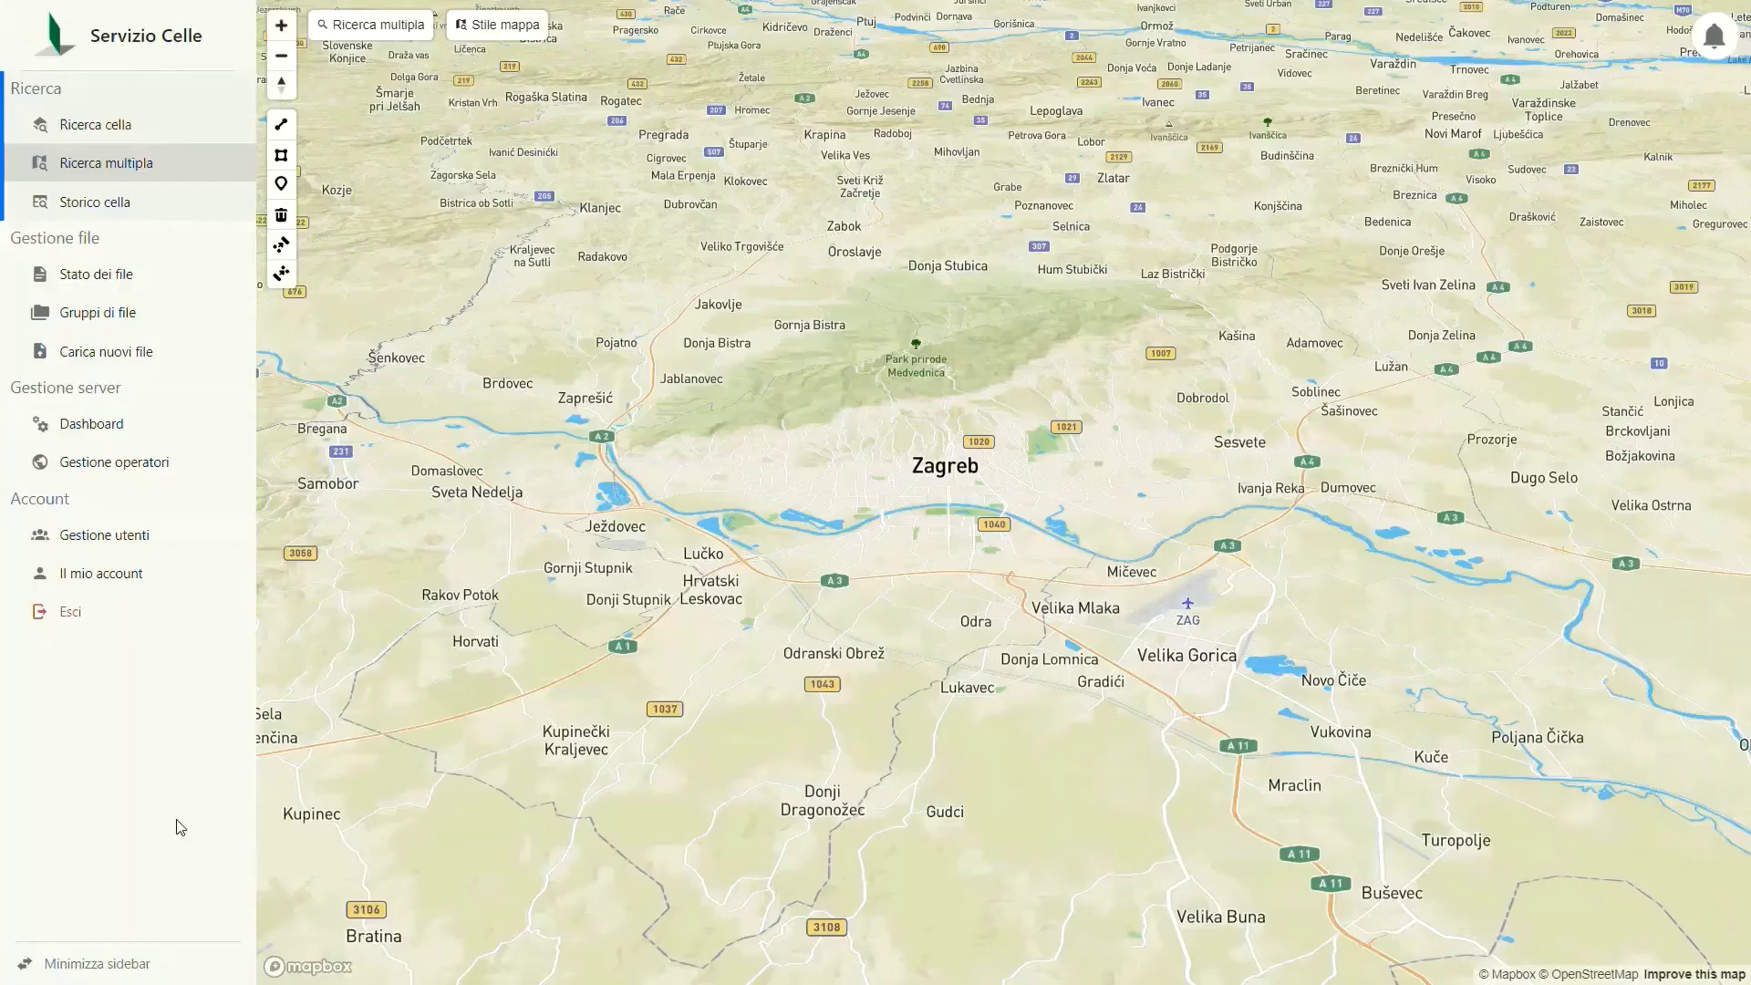
# Step: Enable the Raggio radius search in Ricerca multipla and drop a search point in Zagreb
pyautogui.click(423, 35)
pyautogui.click(542, 179)
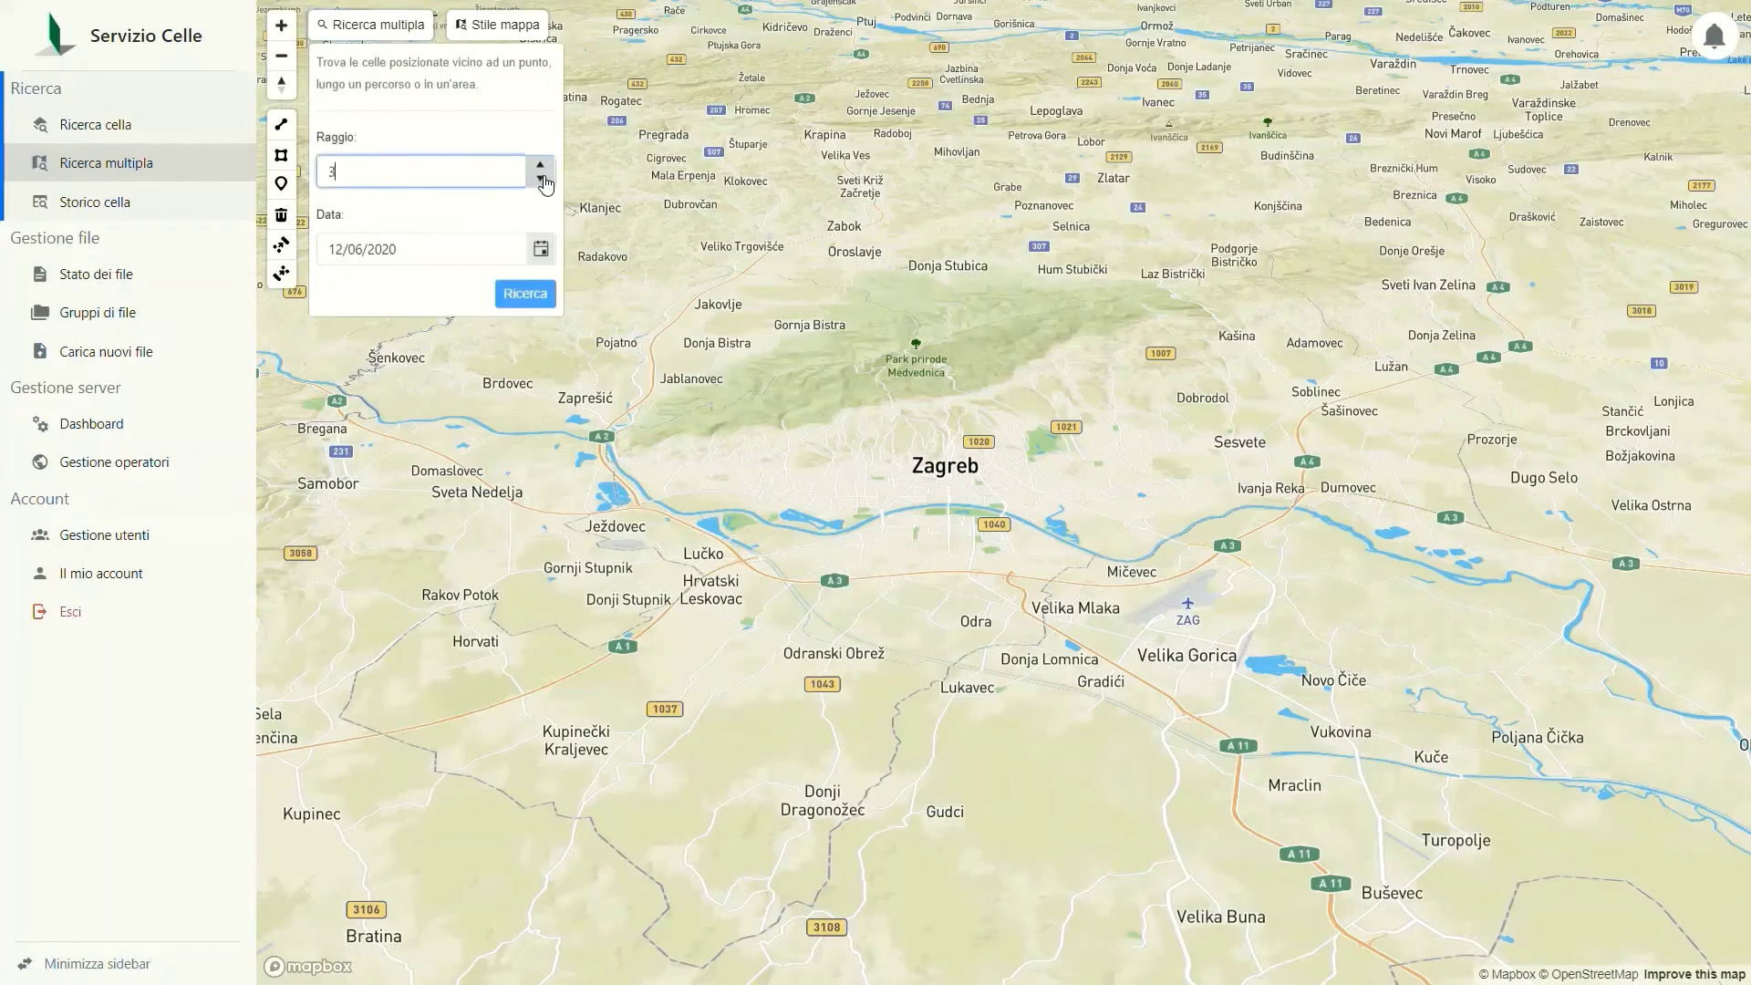
pyautogui.click(380, 27)
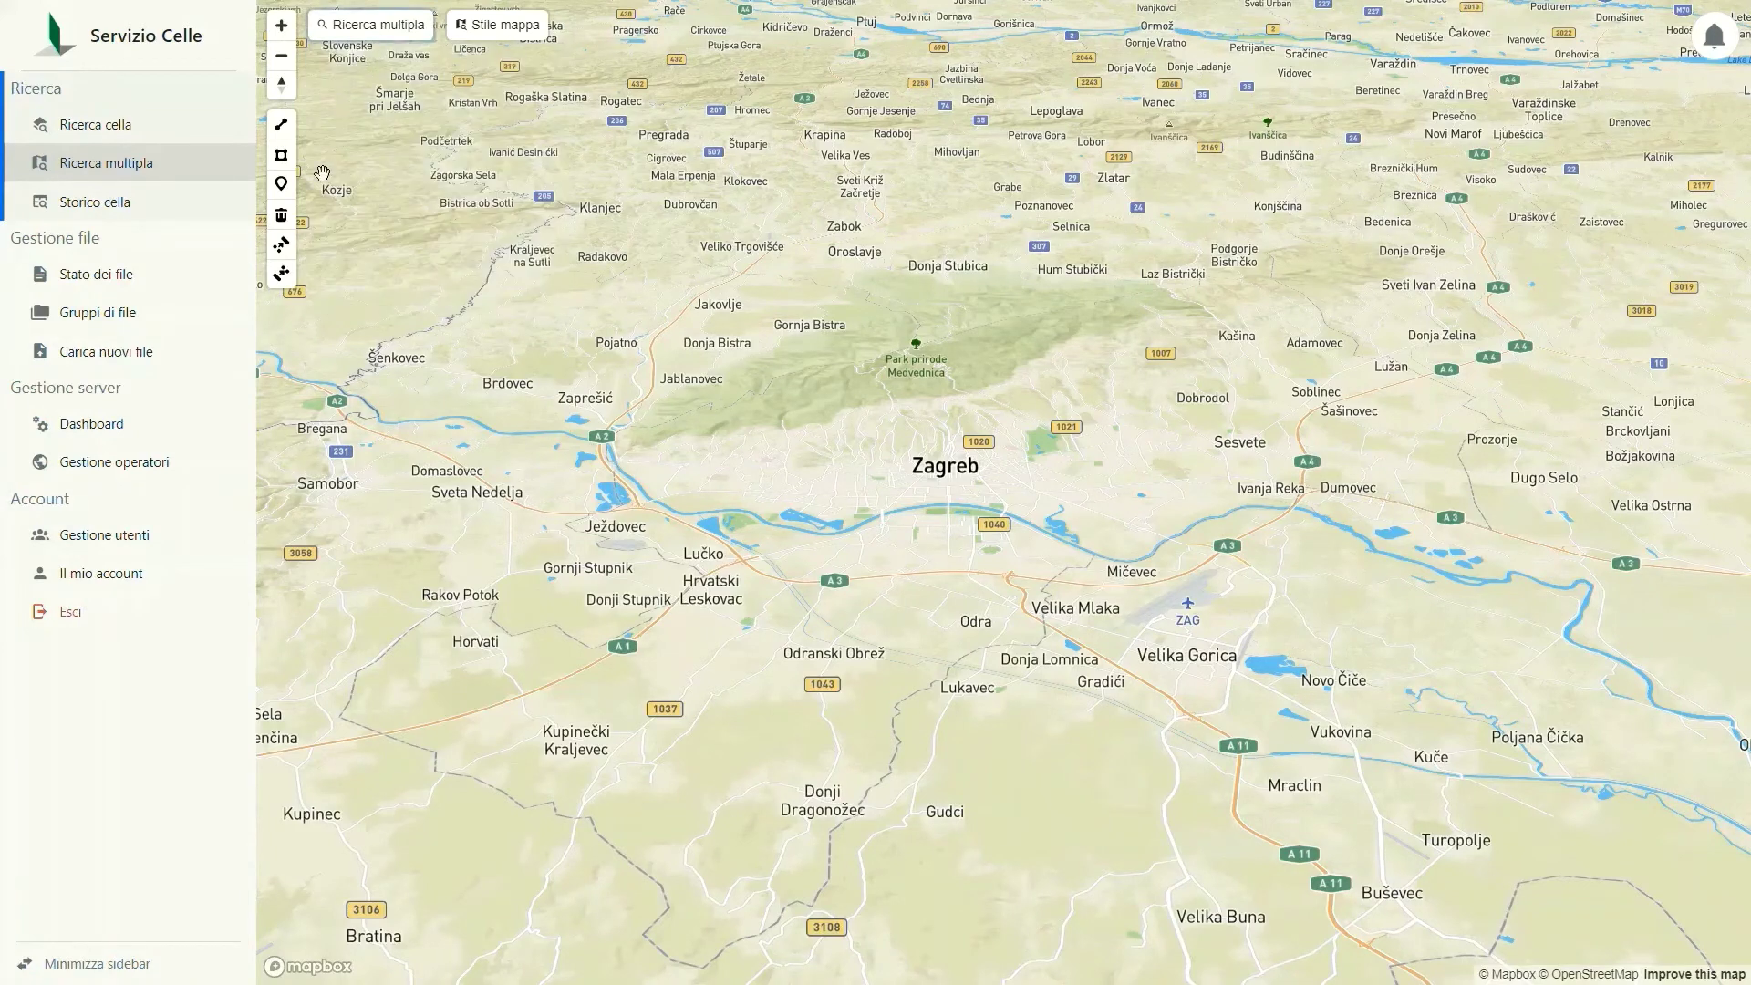
pyautogui.click(281, 184)
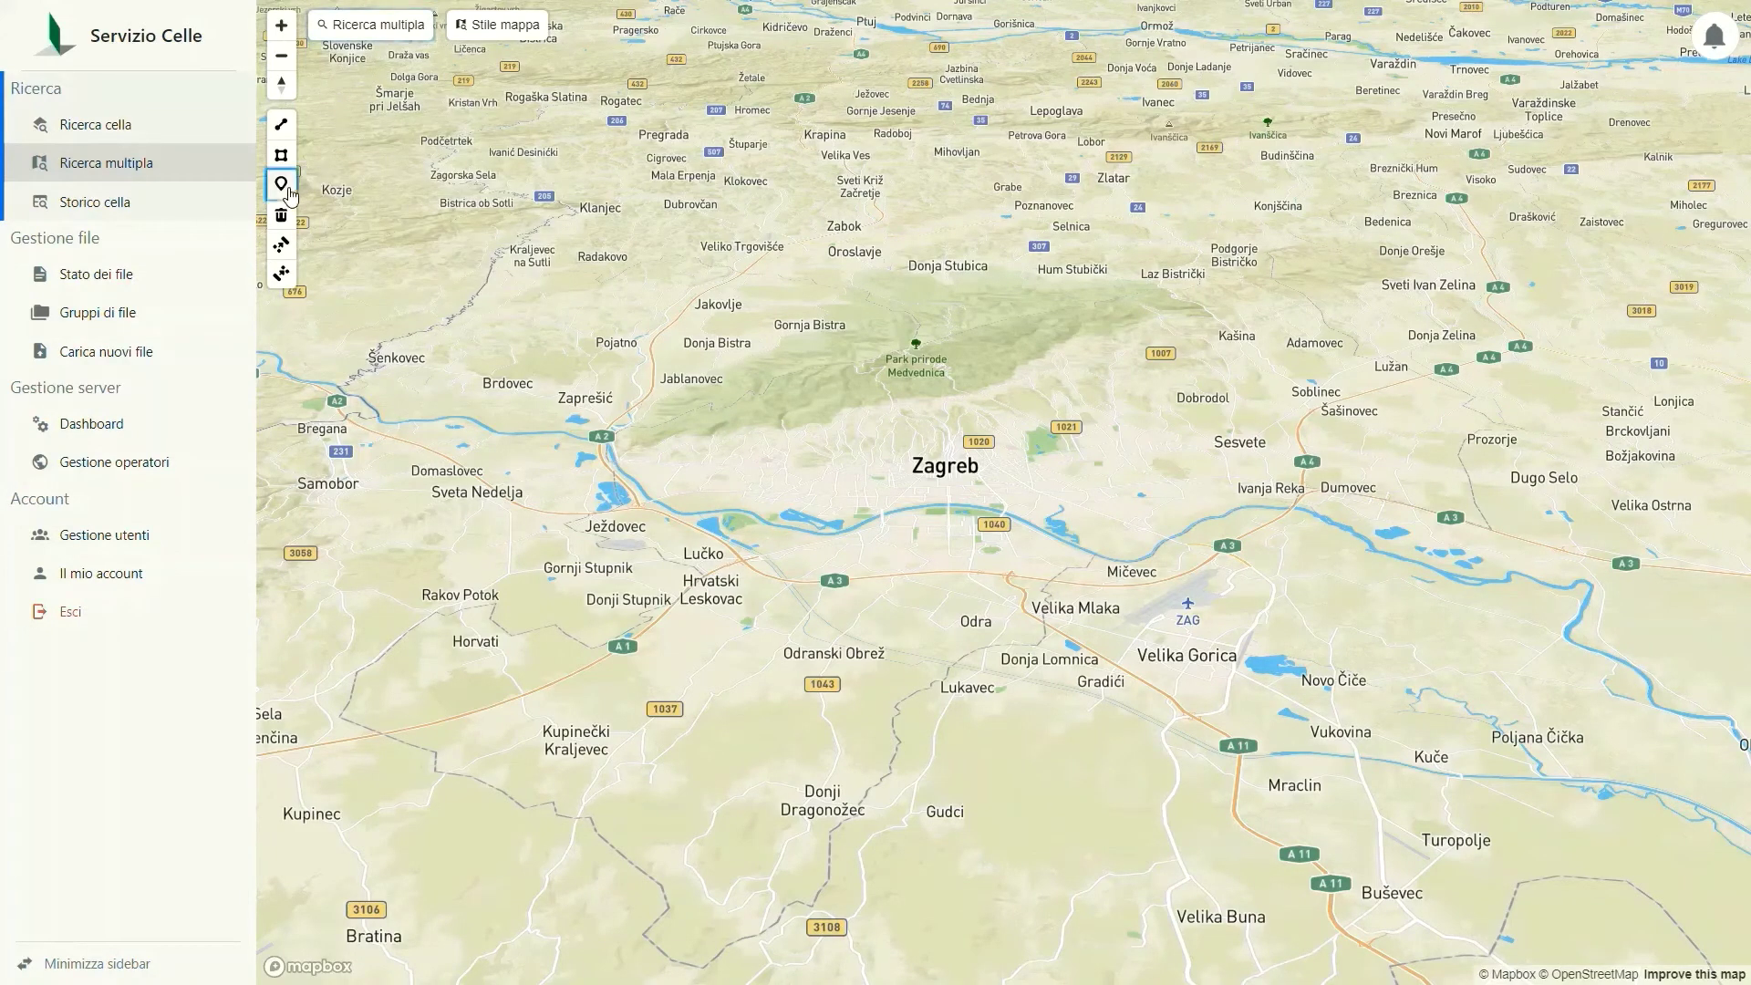
pyautogui.click(922, 554)
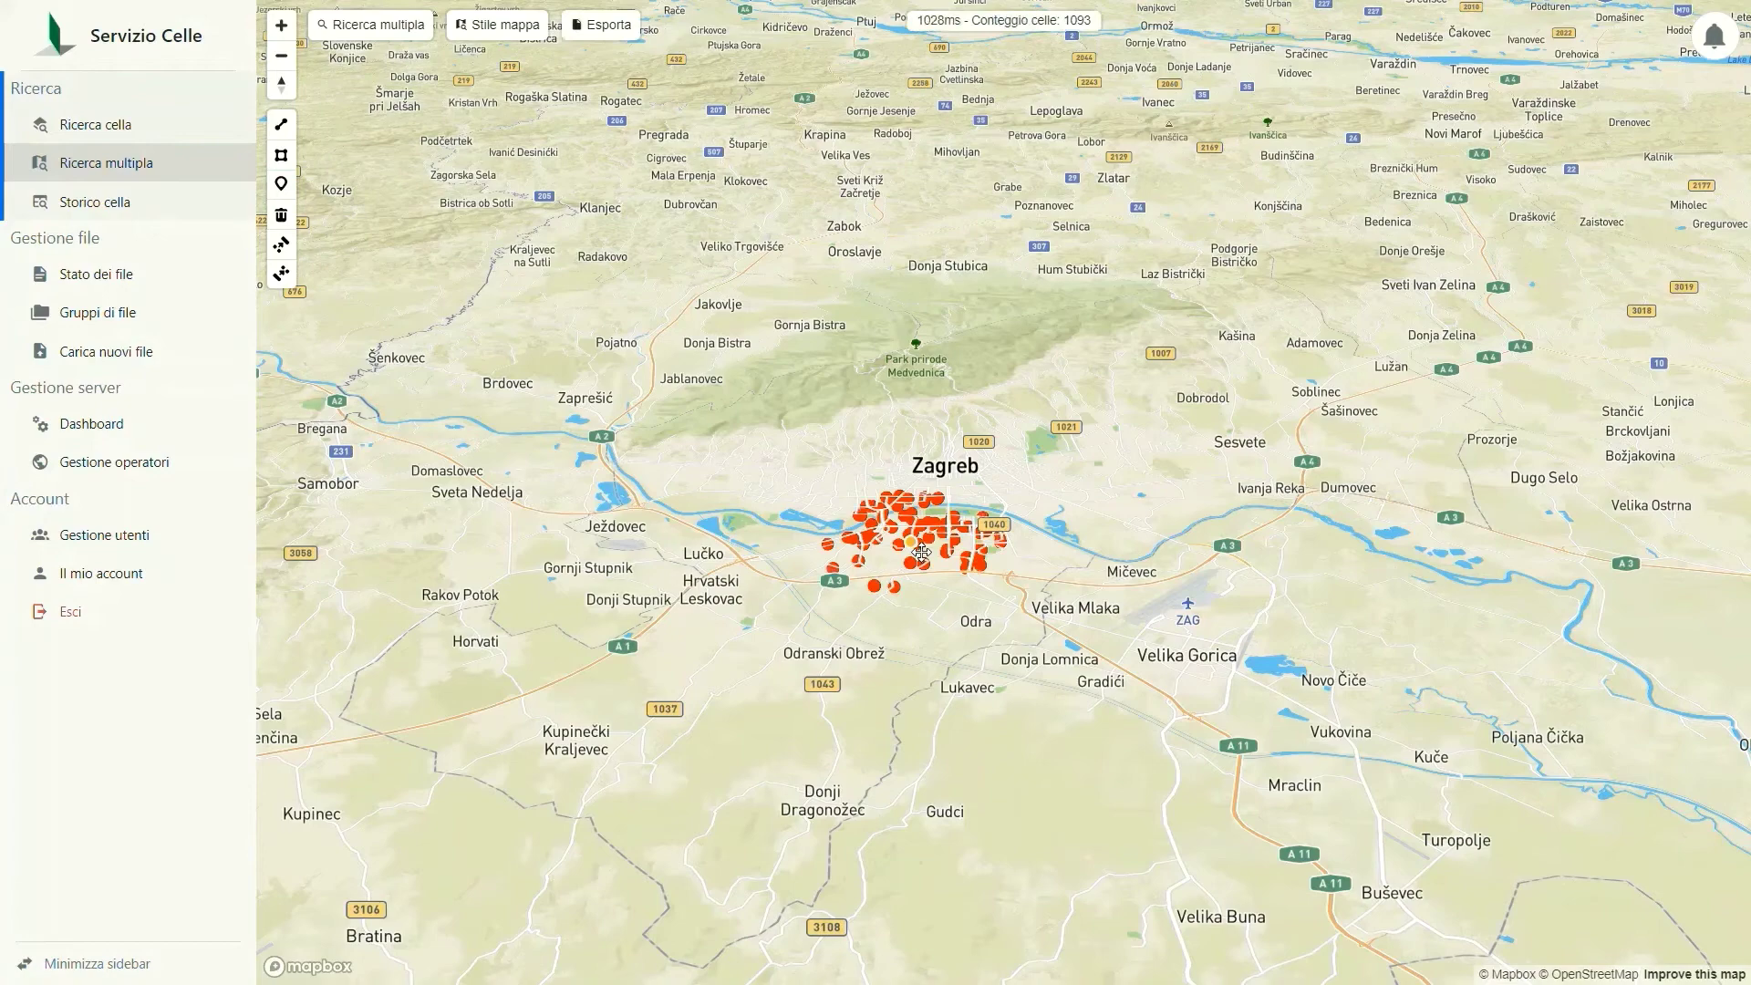
# Step: Zoom in to inspect the Sopot and Gornji Čehi cell sites, then pan out to the wider area
pyautogui.scroll(5, 931, 633)
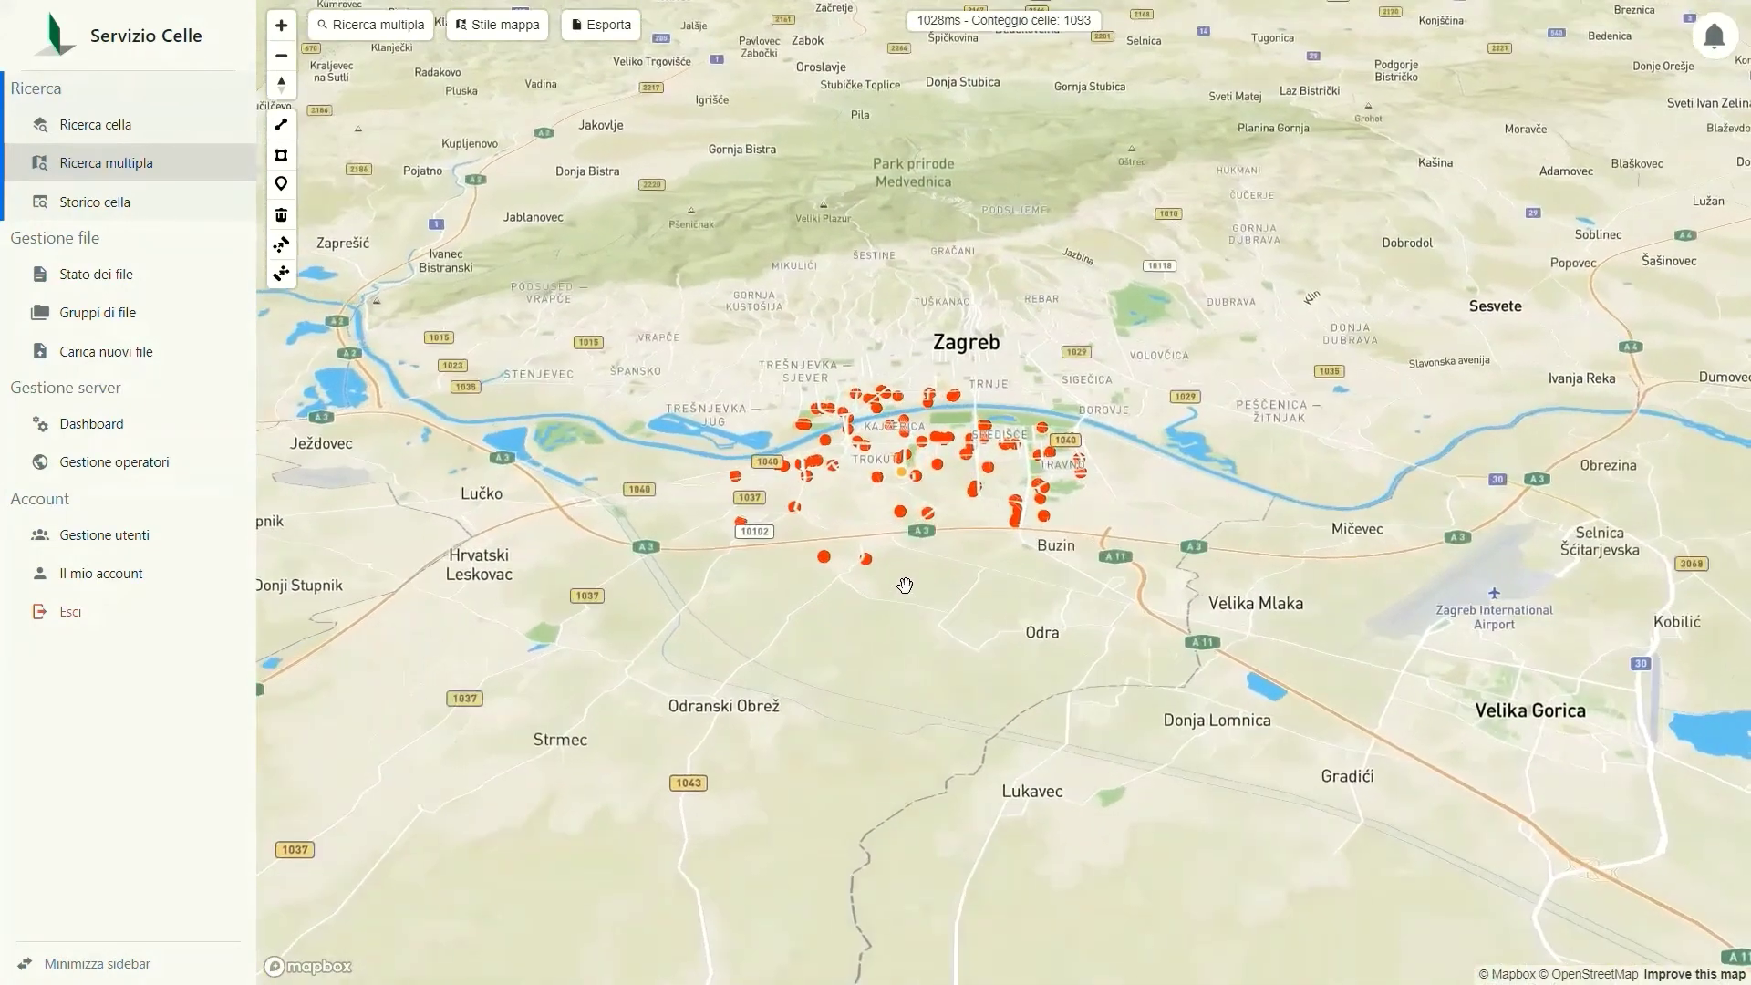
pyautogui.scroll(5, 851, 516)
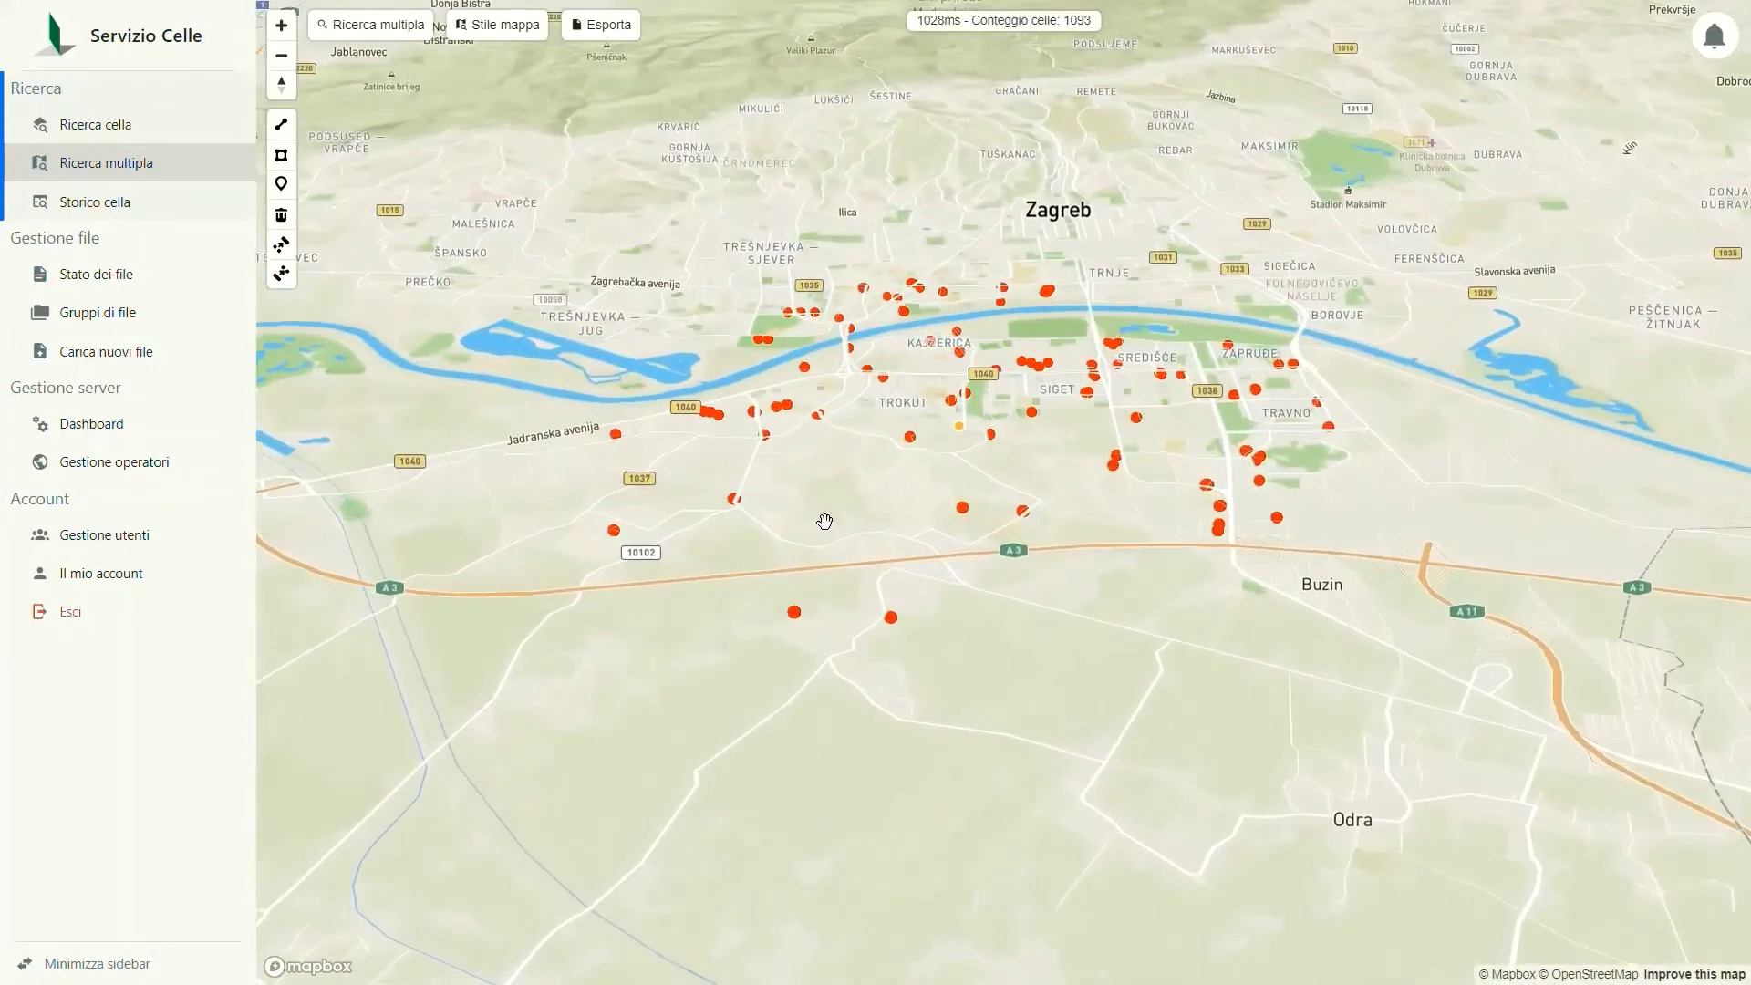
pyautogui.click(1140, 420)
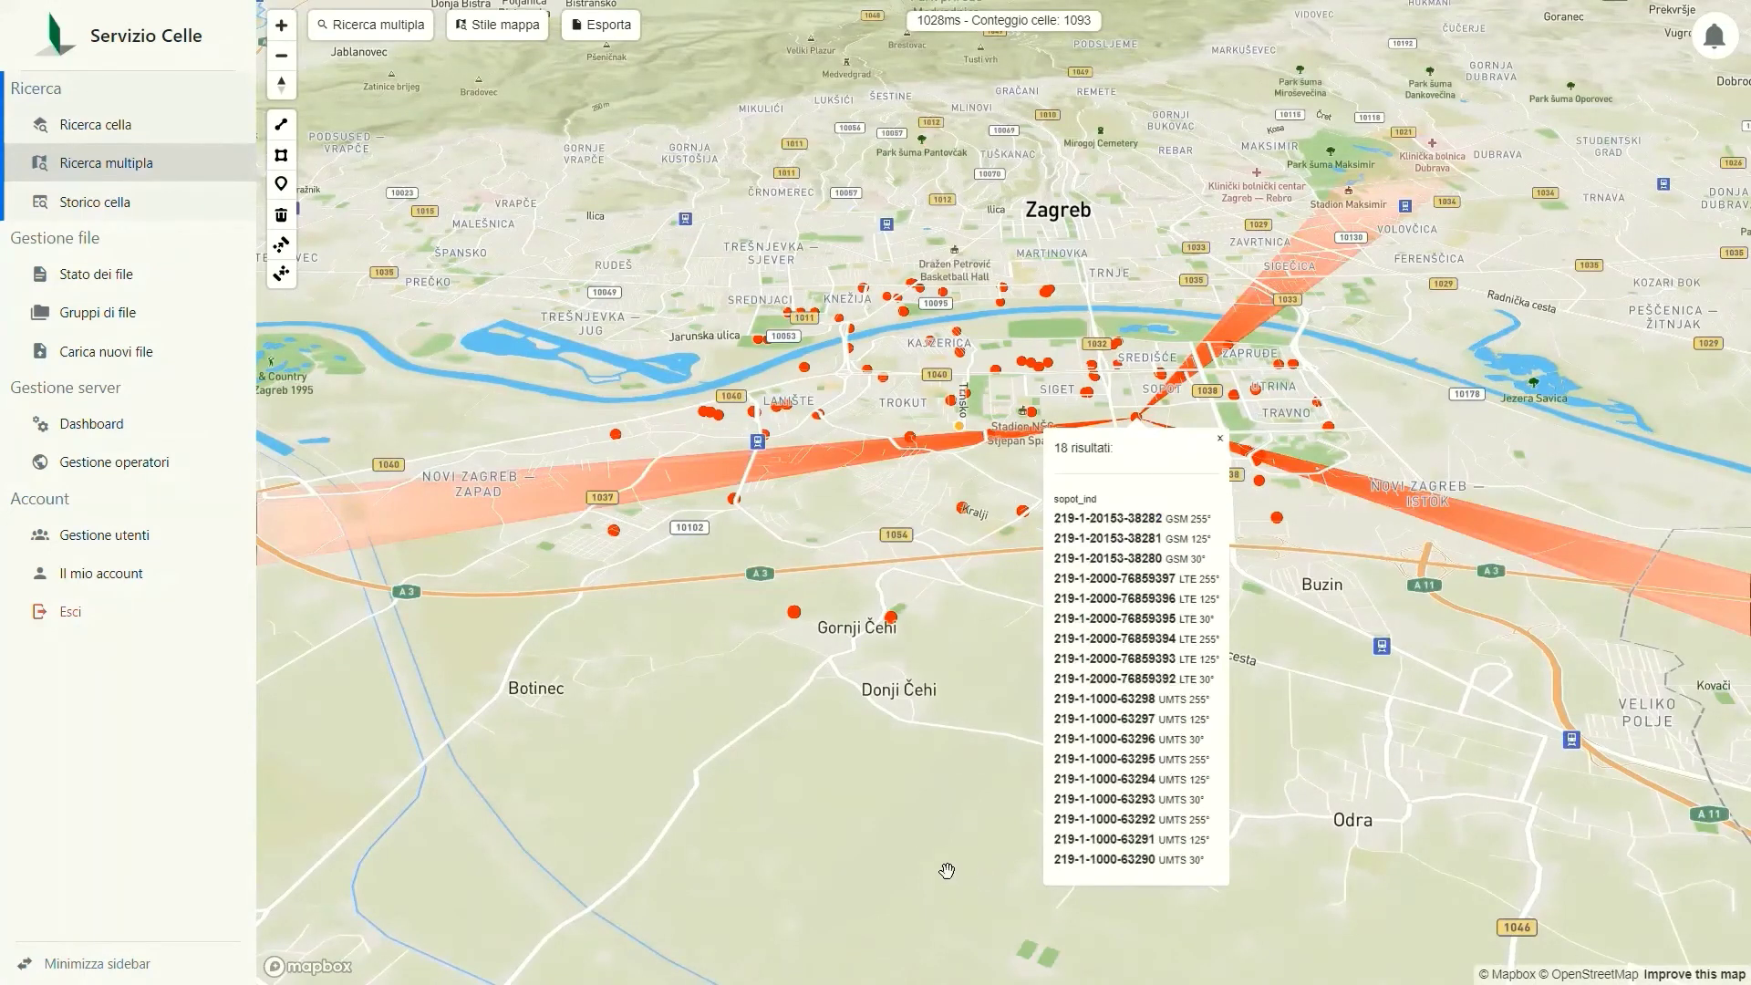
pyautogui.click(795, 611)
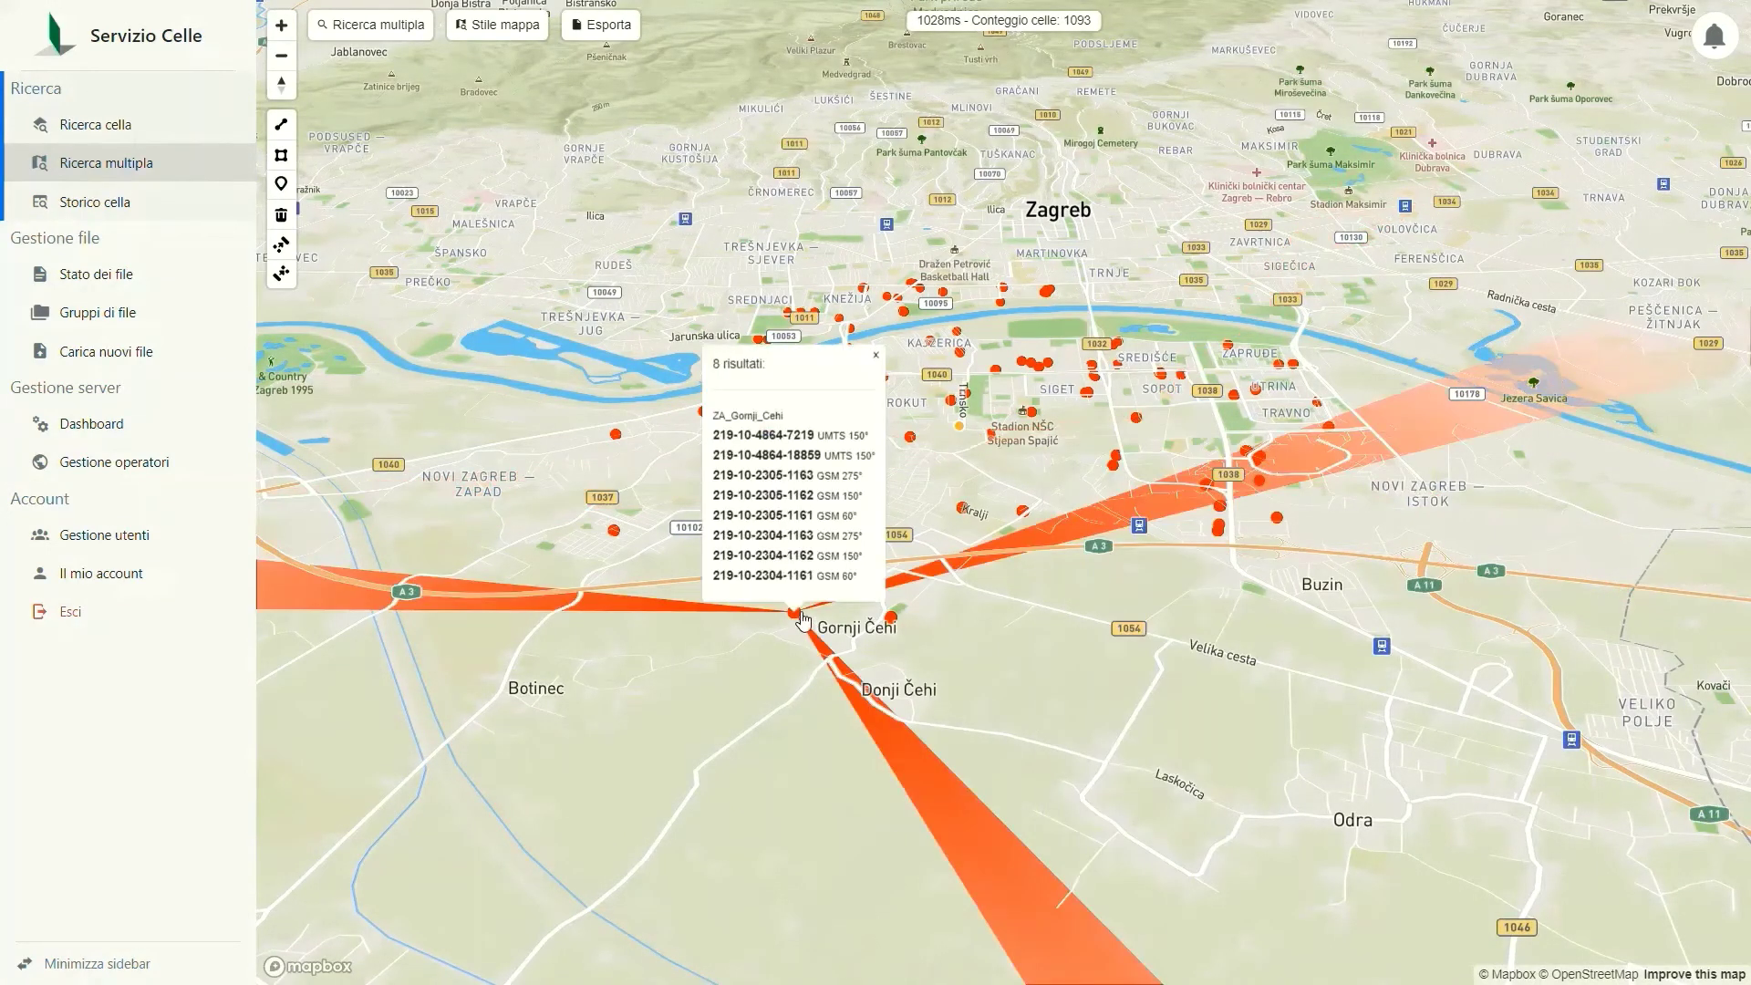
pyautogui.scroll(-3, 804, 782)
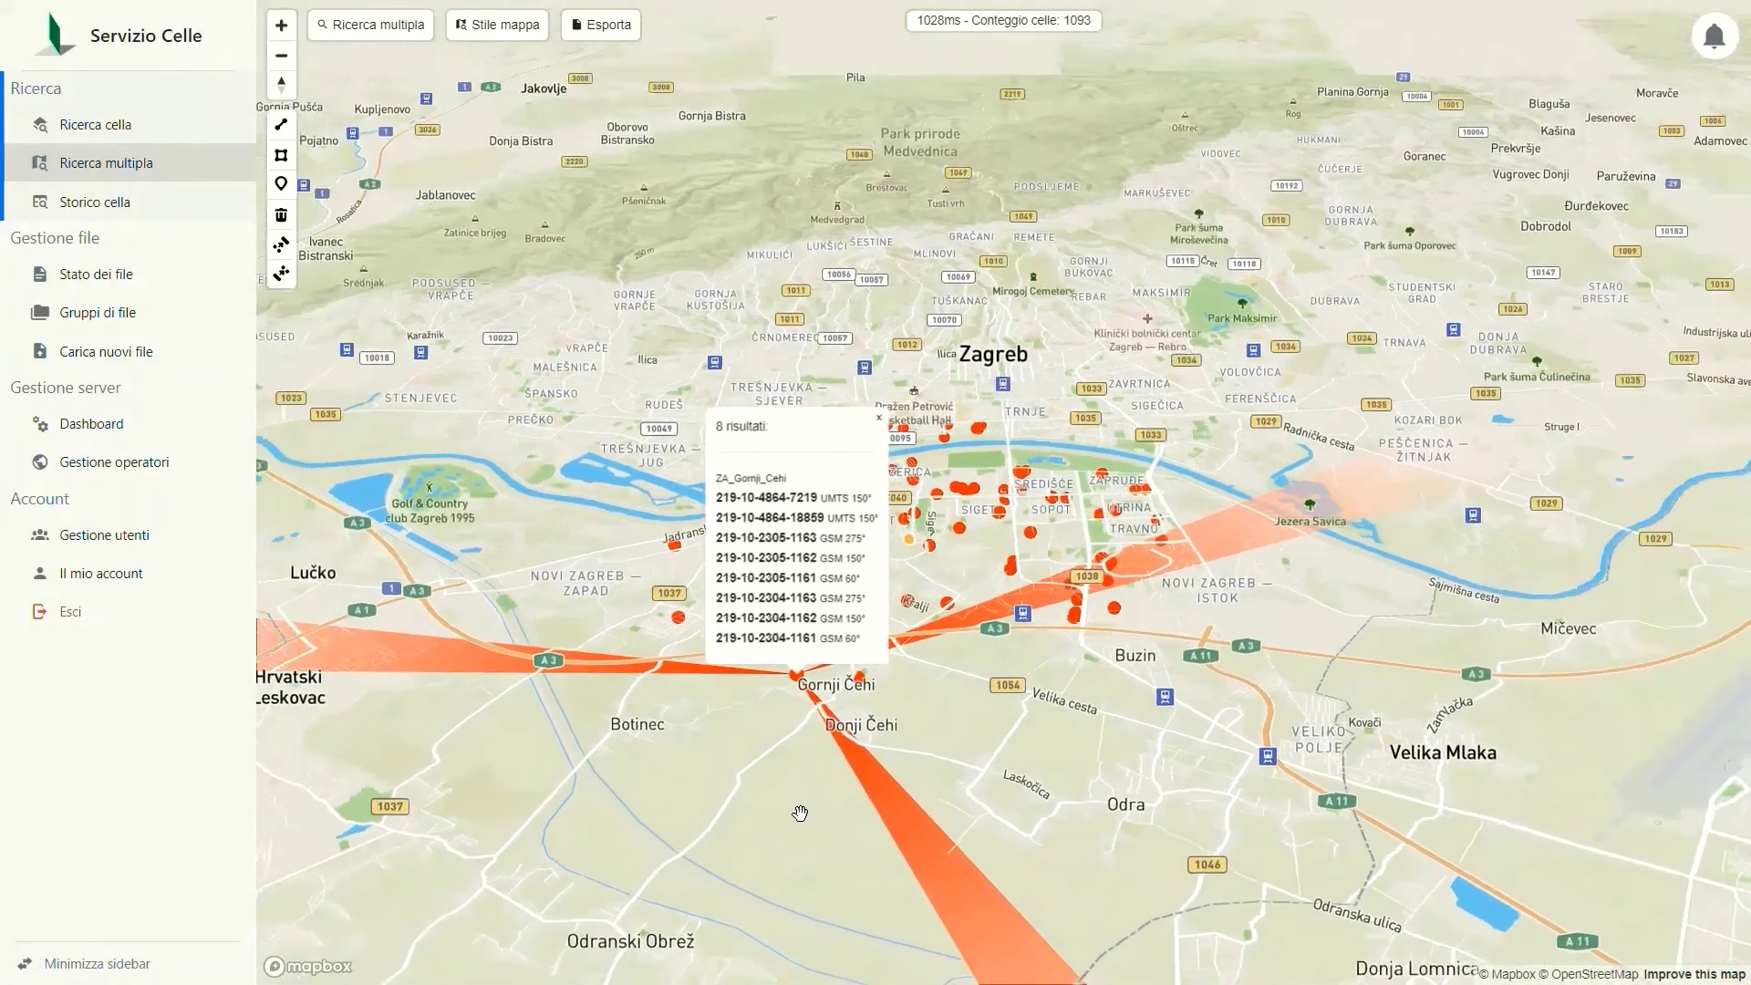
pyautogui.scroll(-2, 800, 813)
pyautogui.moveTo(800, 813); pyautogui.dragTo(924, 636)
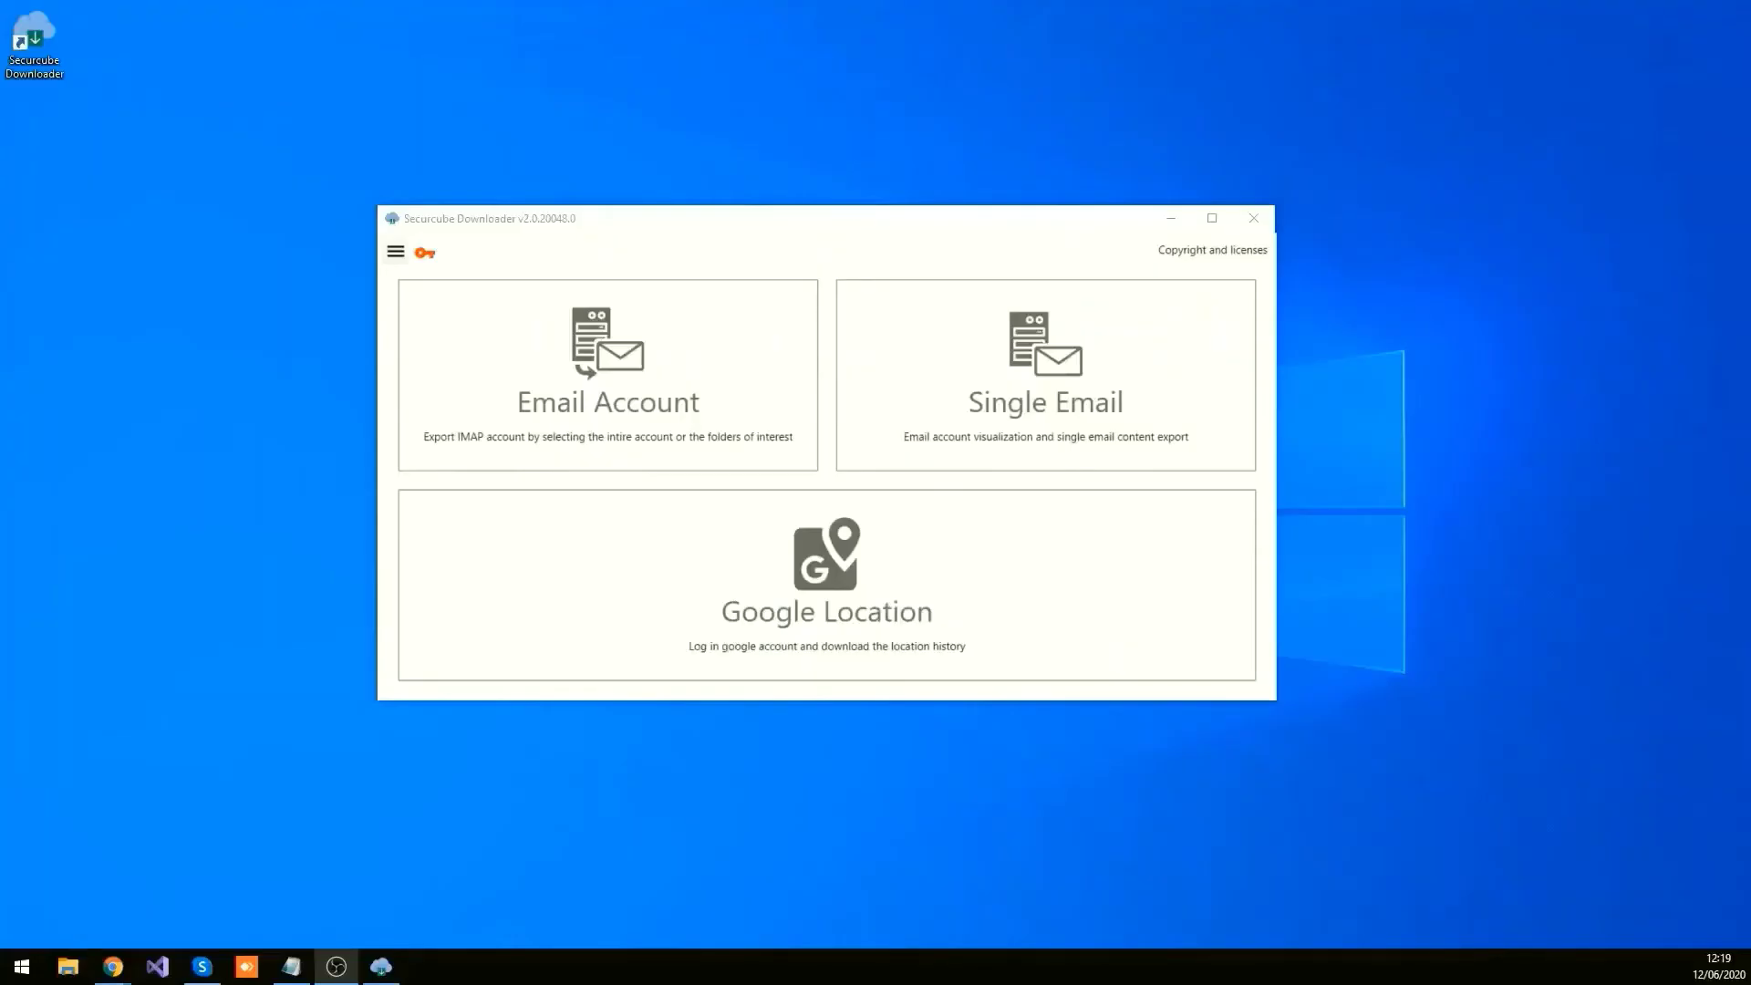
# Step: Export the whole Gmail IMAP account: enter the username, verify login, and download its folders
pyautogui.click(618, 445)
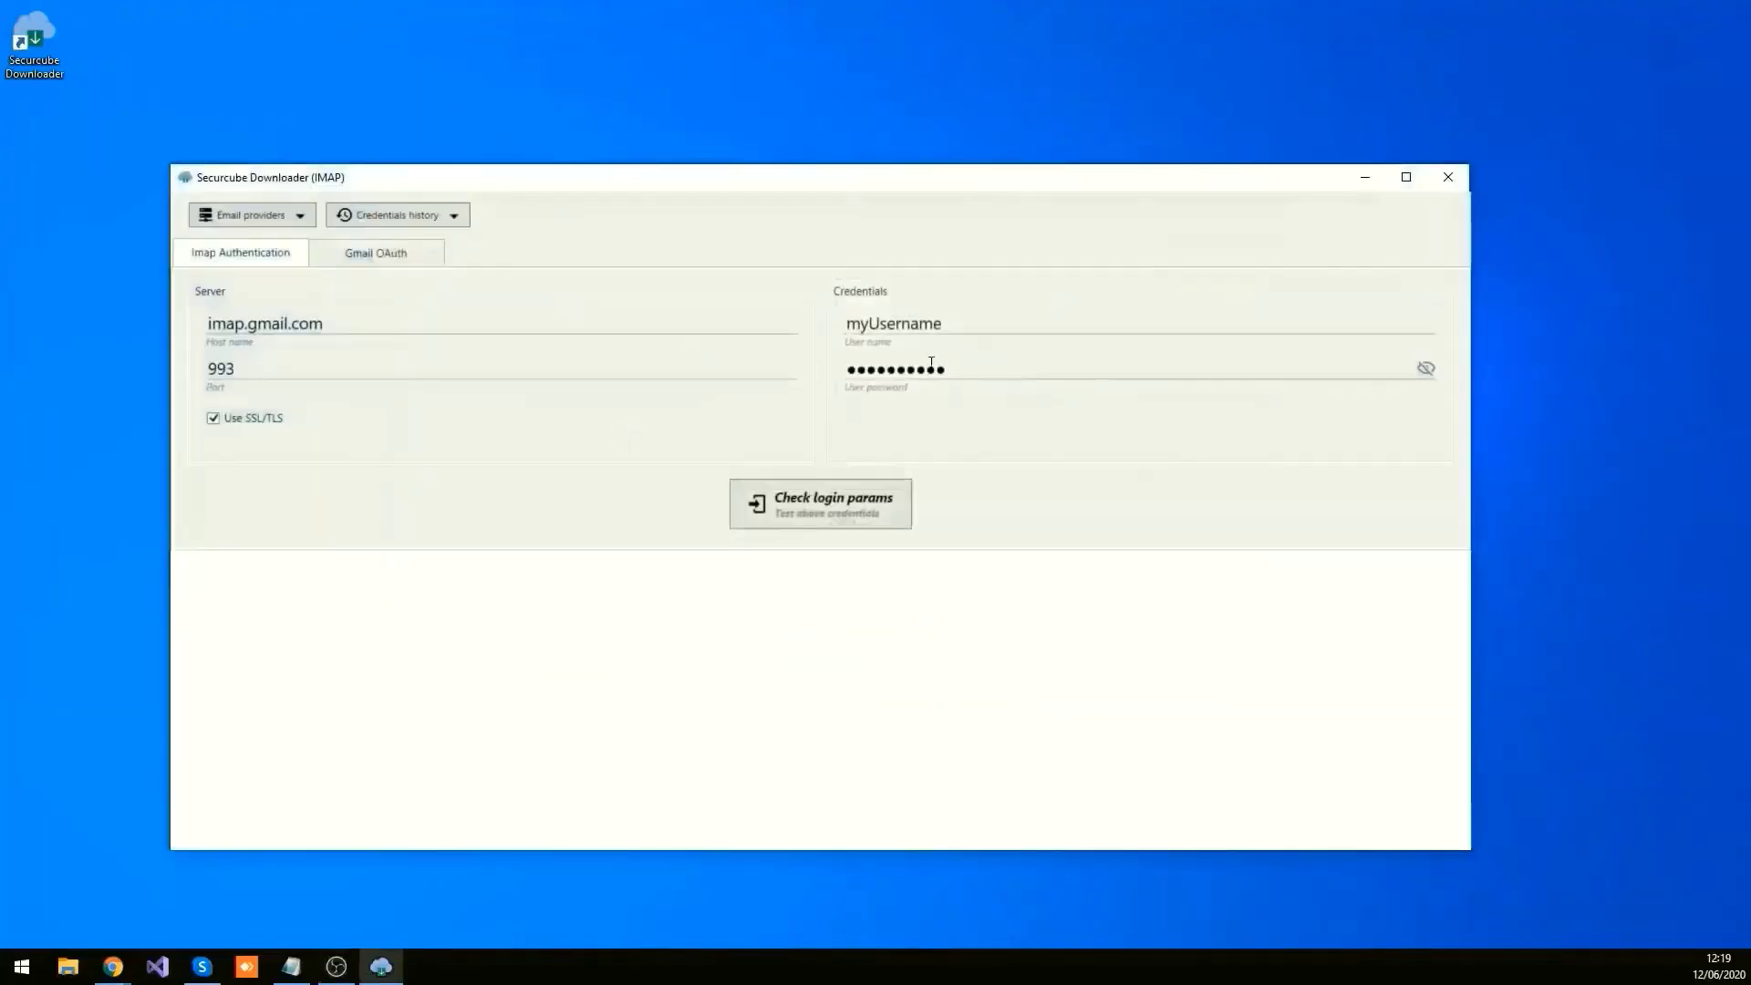
pyautogui.moveTo(992, 323); pyautogui.dragTo(844, 328)
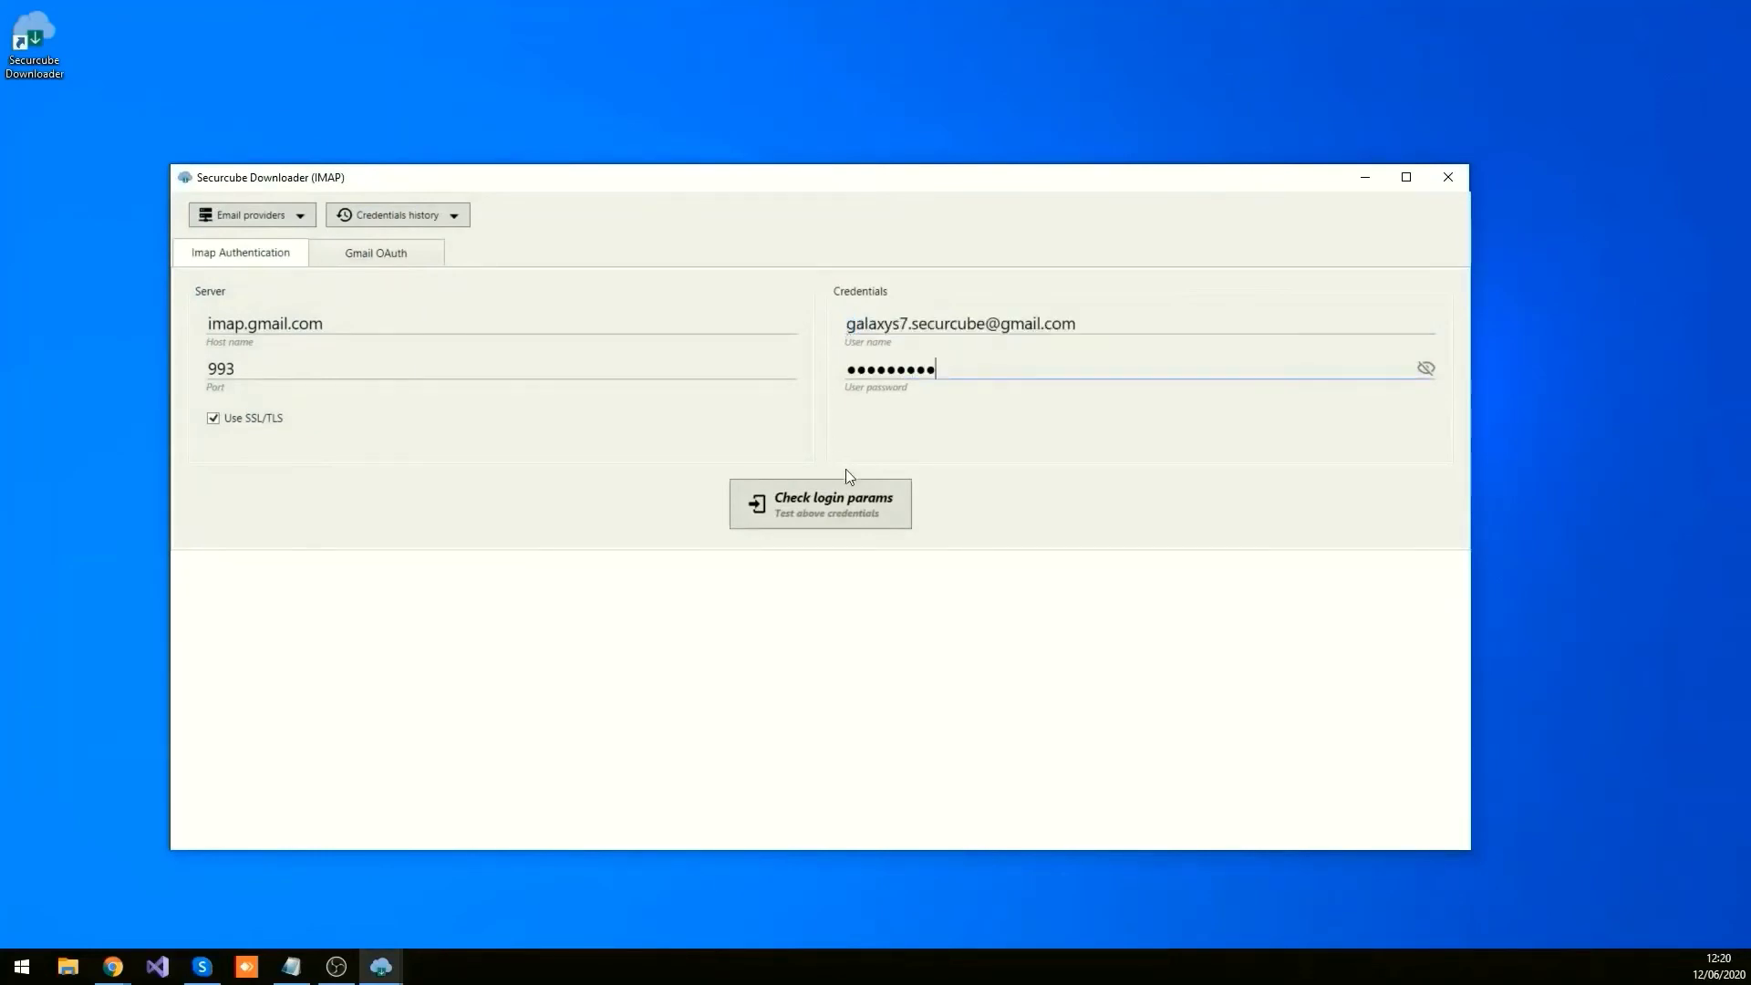
pyautogui.click(857, 495)
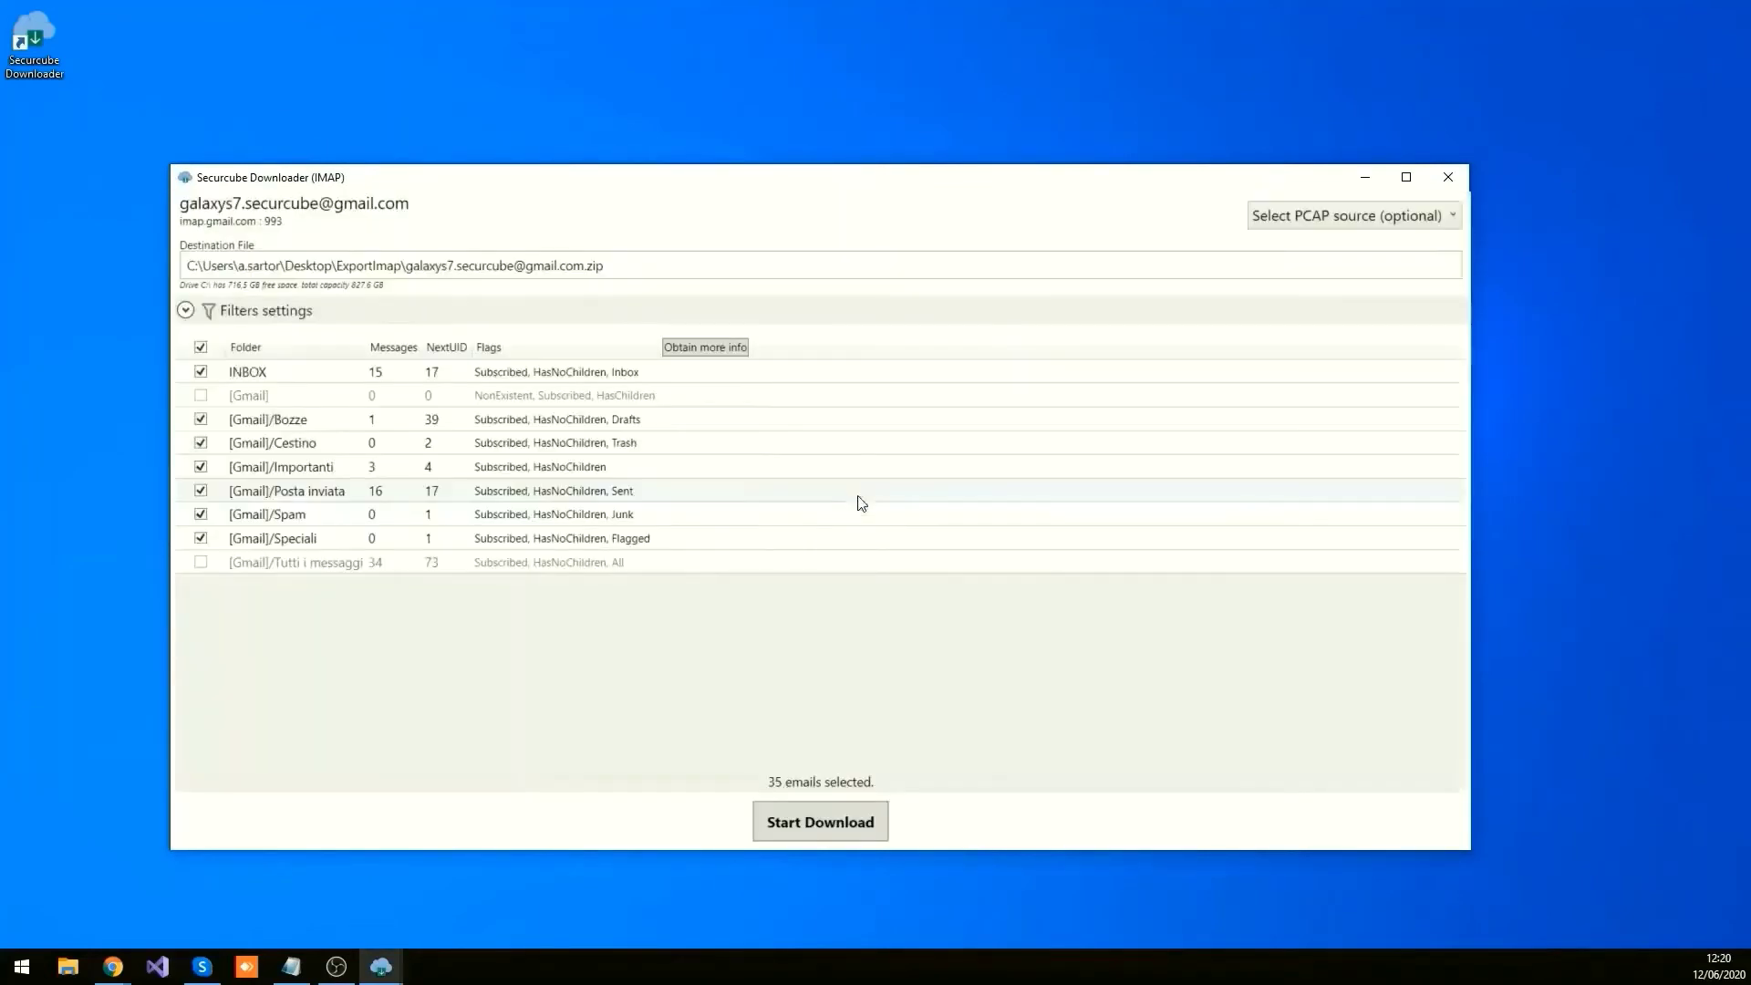
pyautogui.click(841, 821)
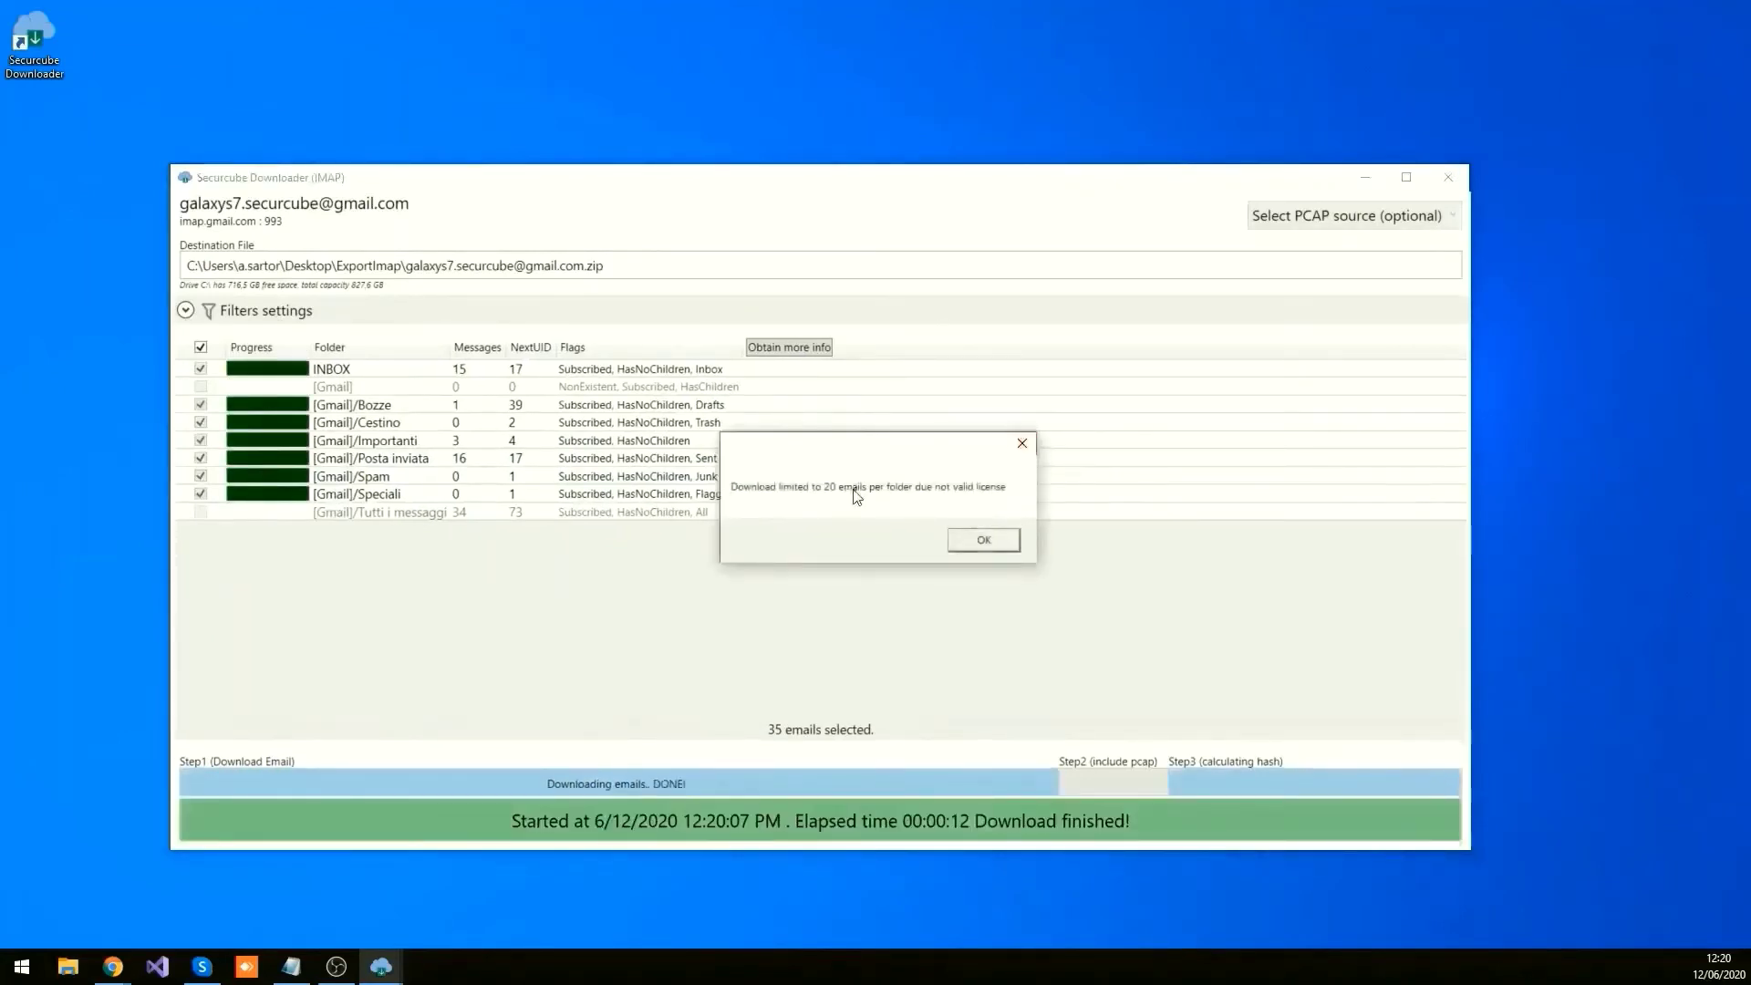
pyautogui.click(984, 540)
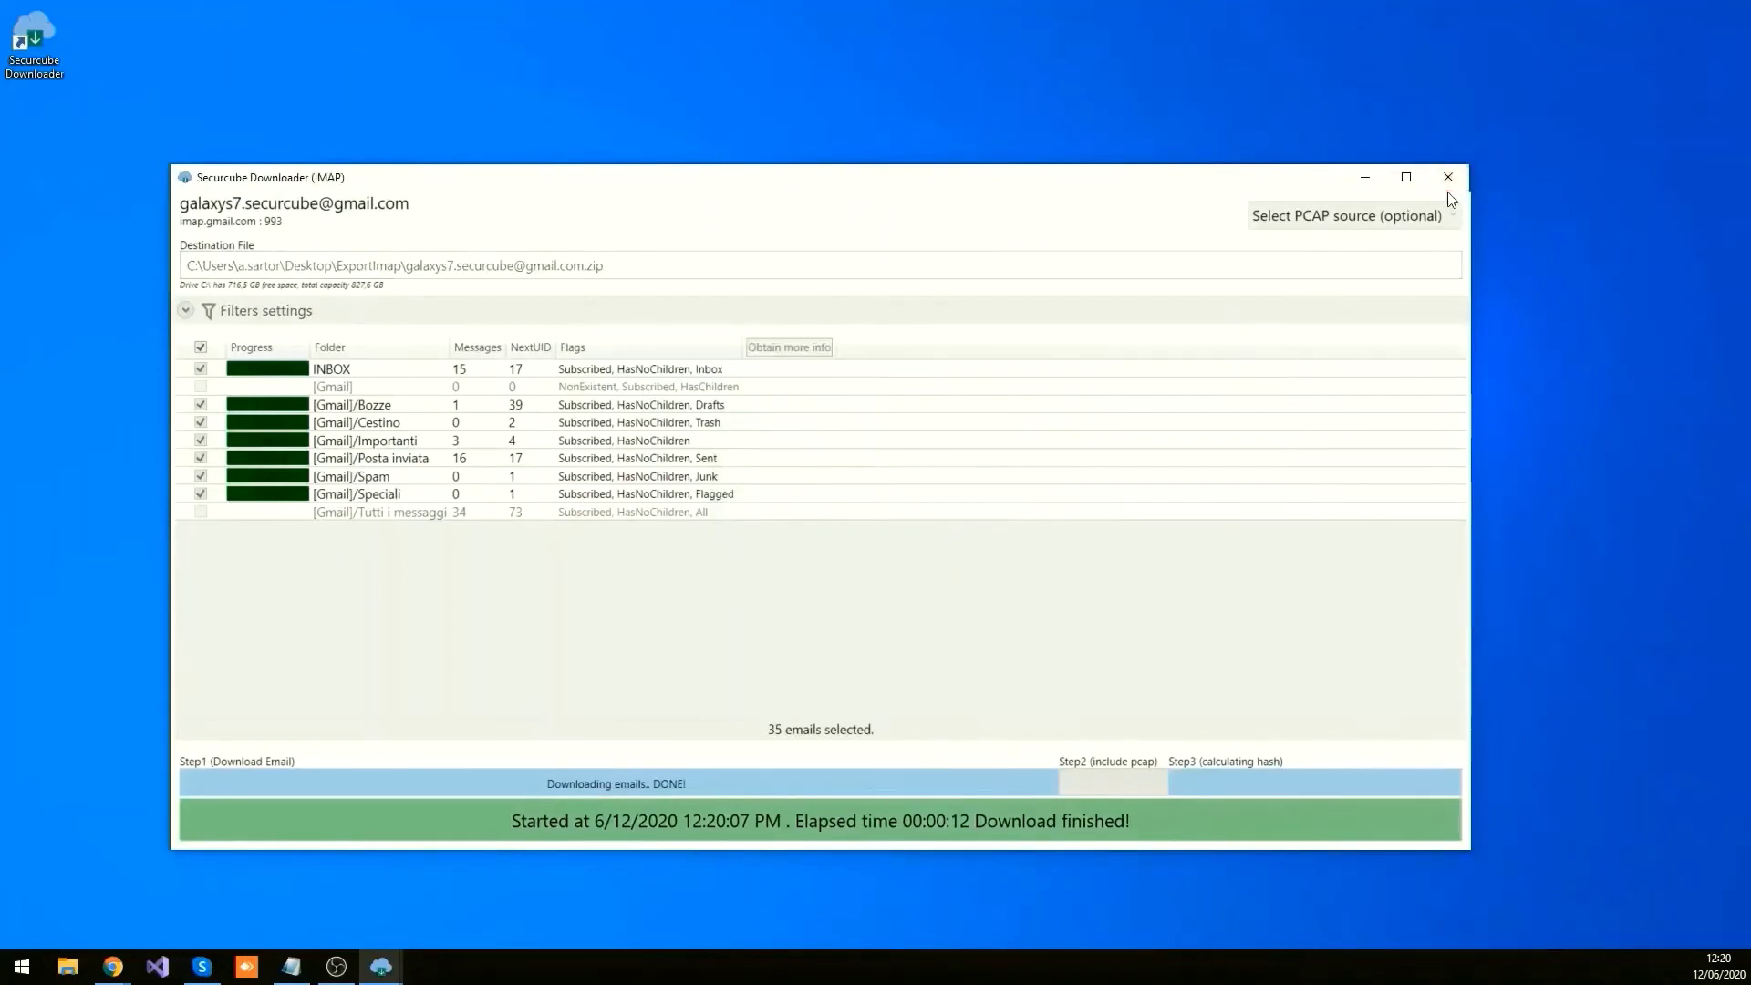
# Step: Browse the exported zip archive's [Gmail] and Spam folders, then close the archive viewer
pyautogui.doubleClick(734, 422)
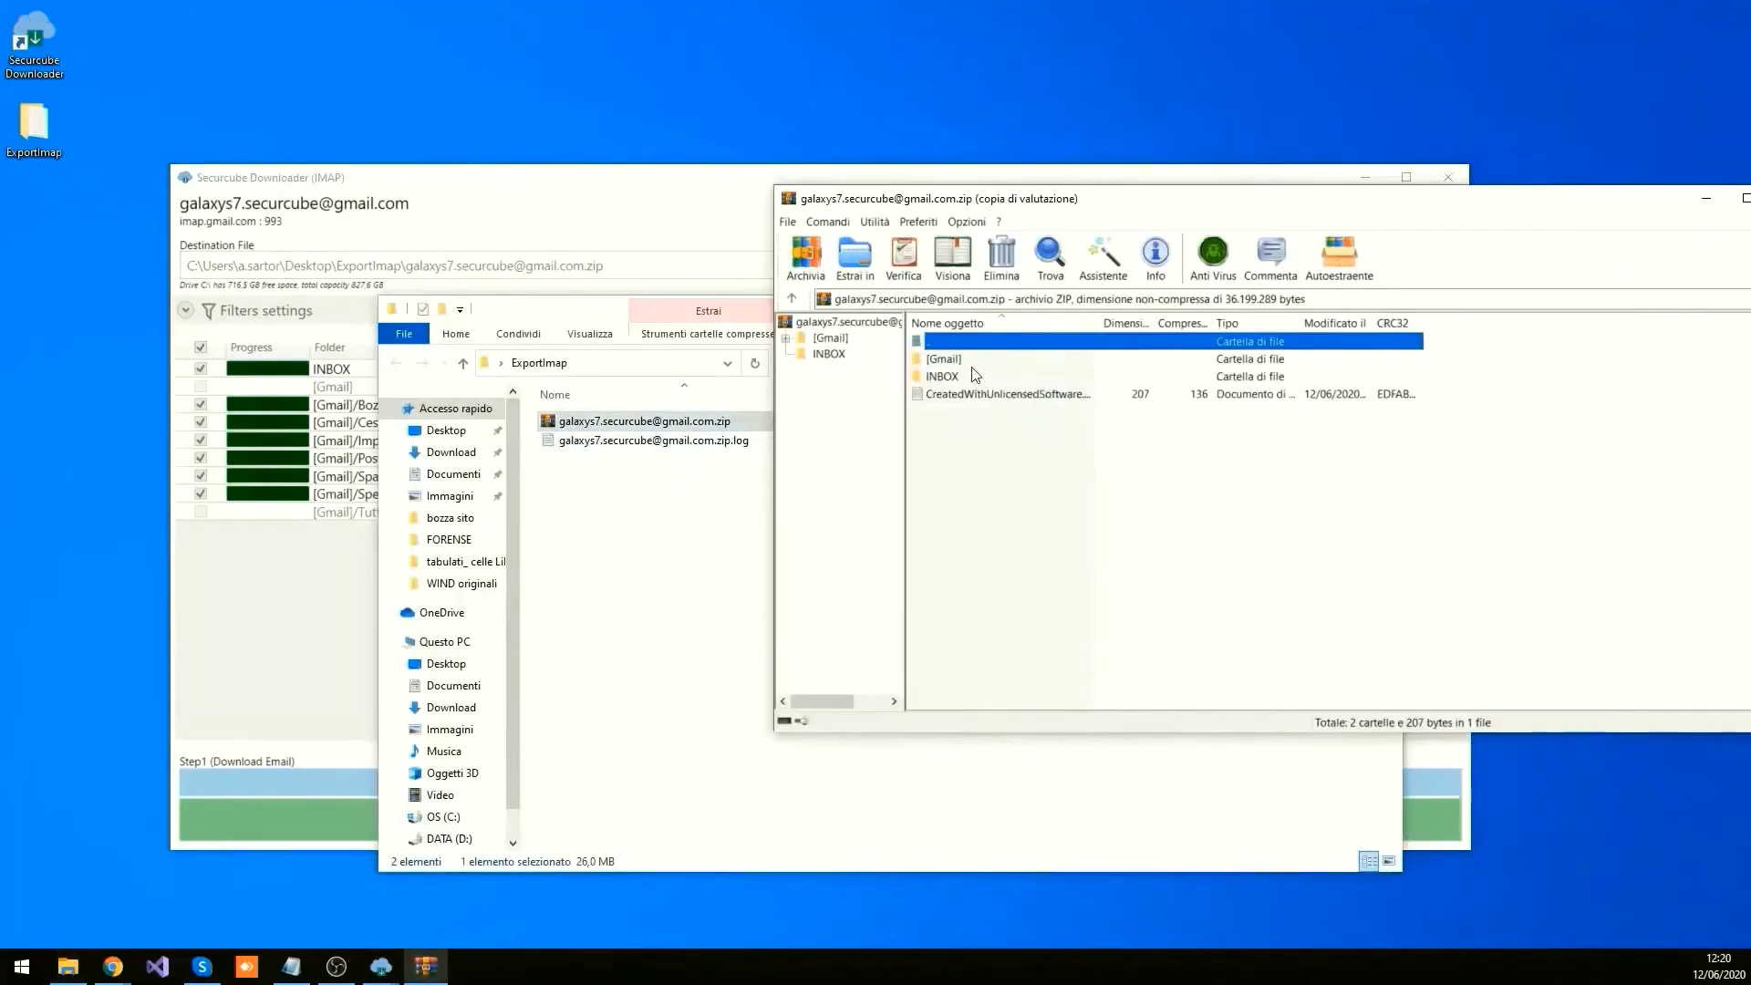
pyautogui.doubleClick(965, 364)
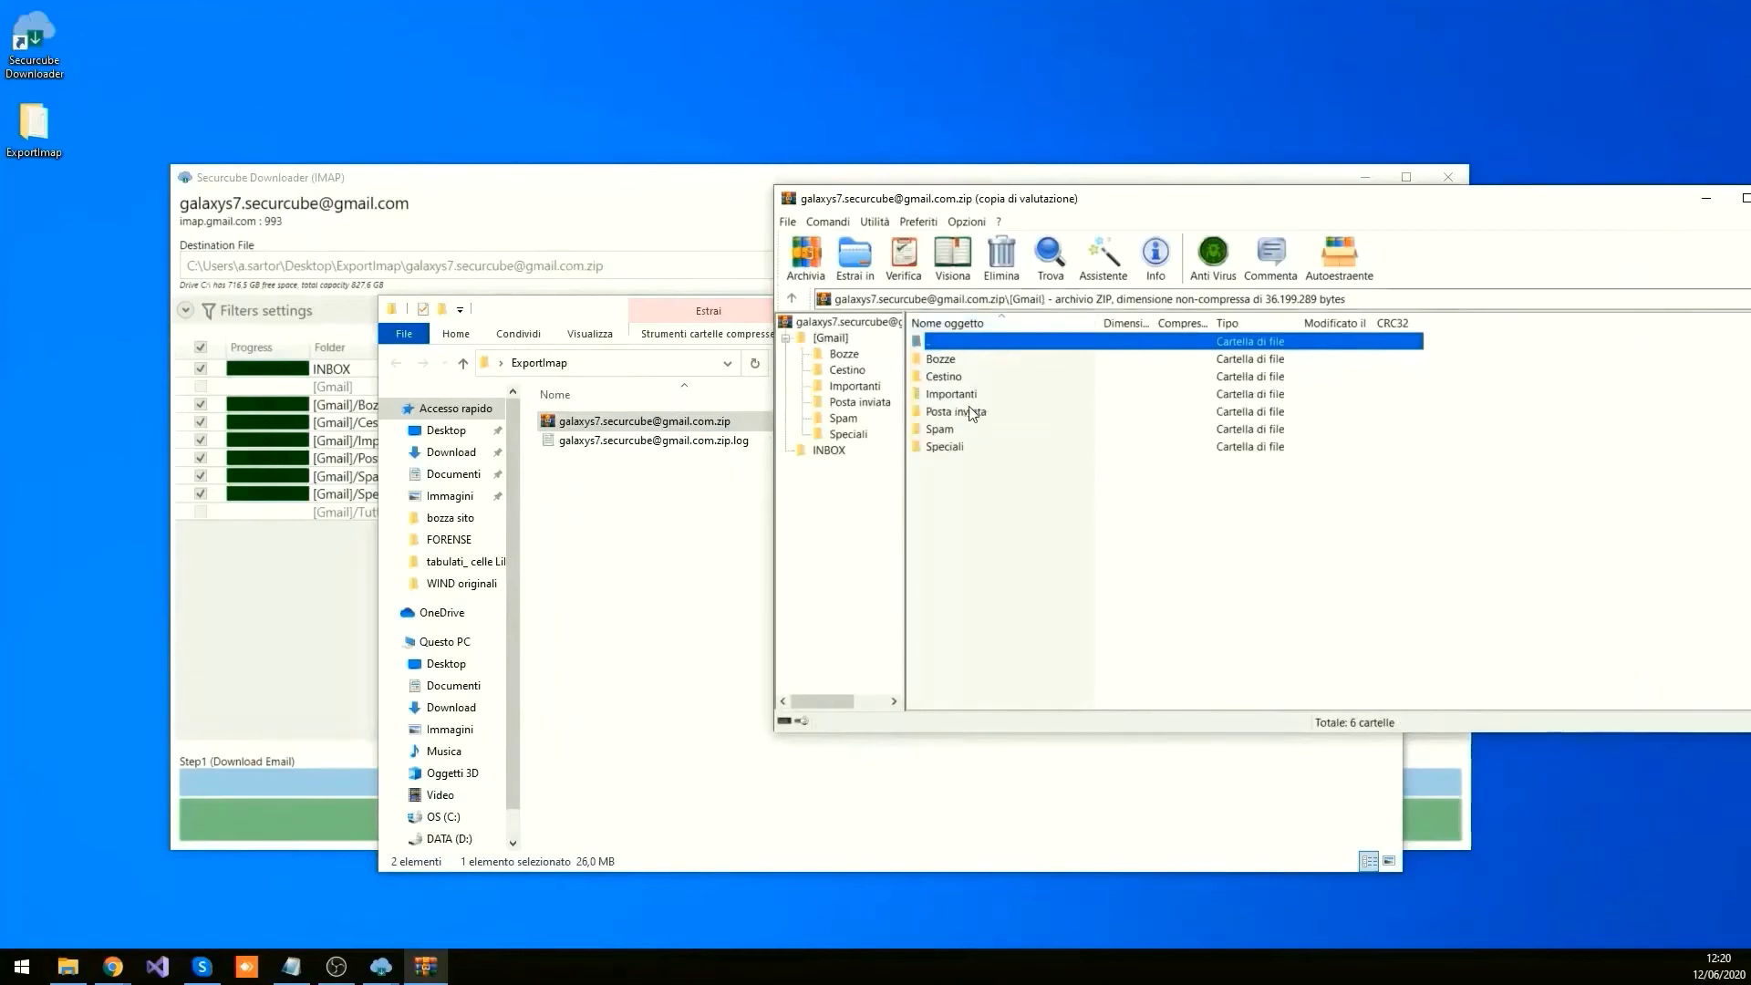
pyautogui.click(968, 434)
pyautogui.doubleClick(967, 433)
pyautogui.doubleClick(983, 344)
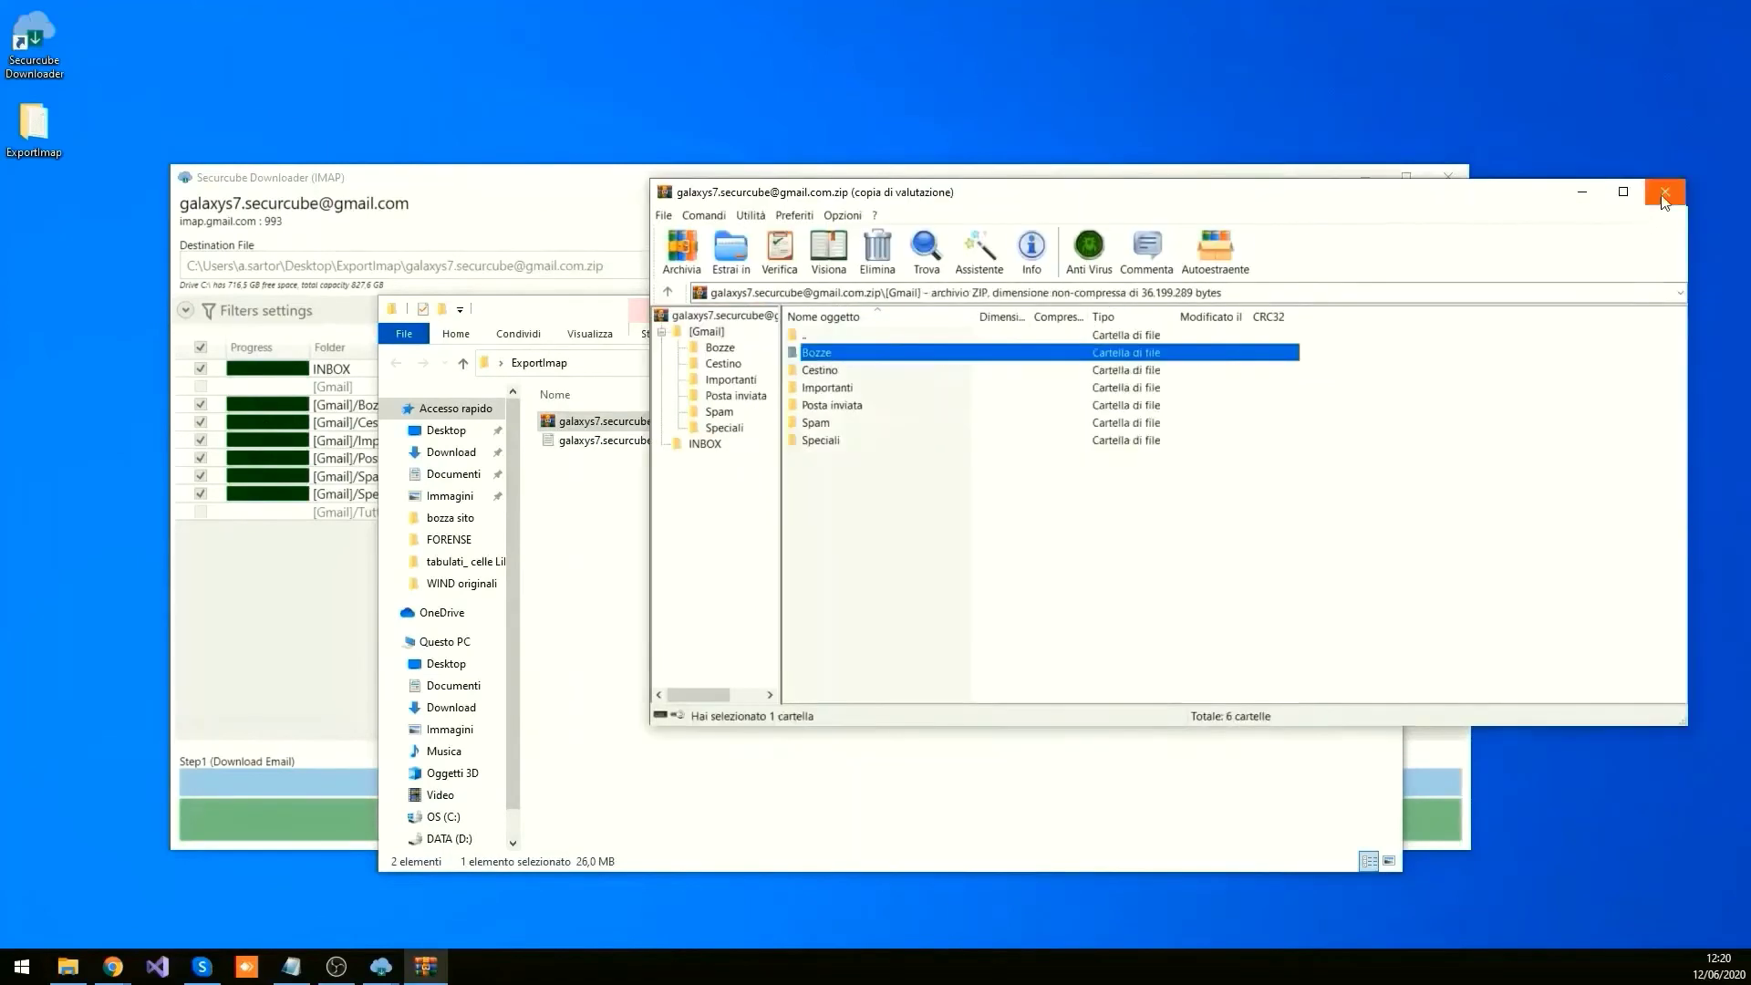
pyautogui.hotkey('alt', 'F4')
# Step: Open the export's .zip.log file in Notepad and move the window to the top of the screen
pyautogui.doubleClick(773, 438)
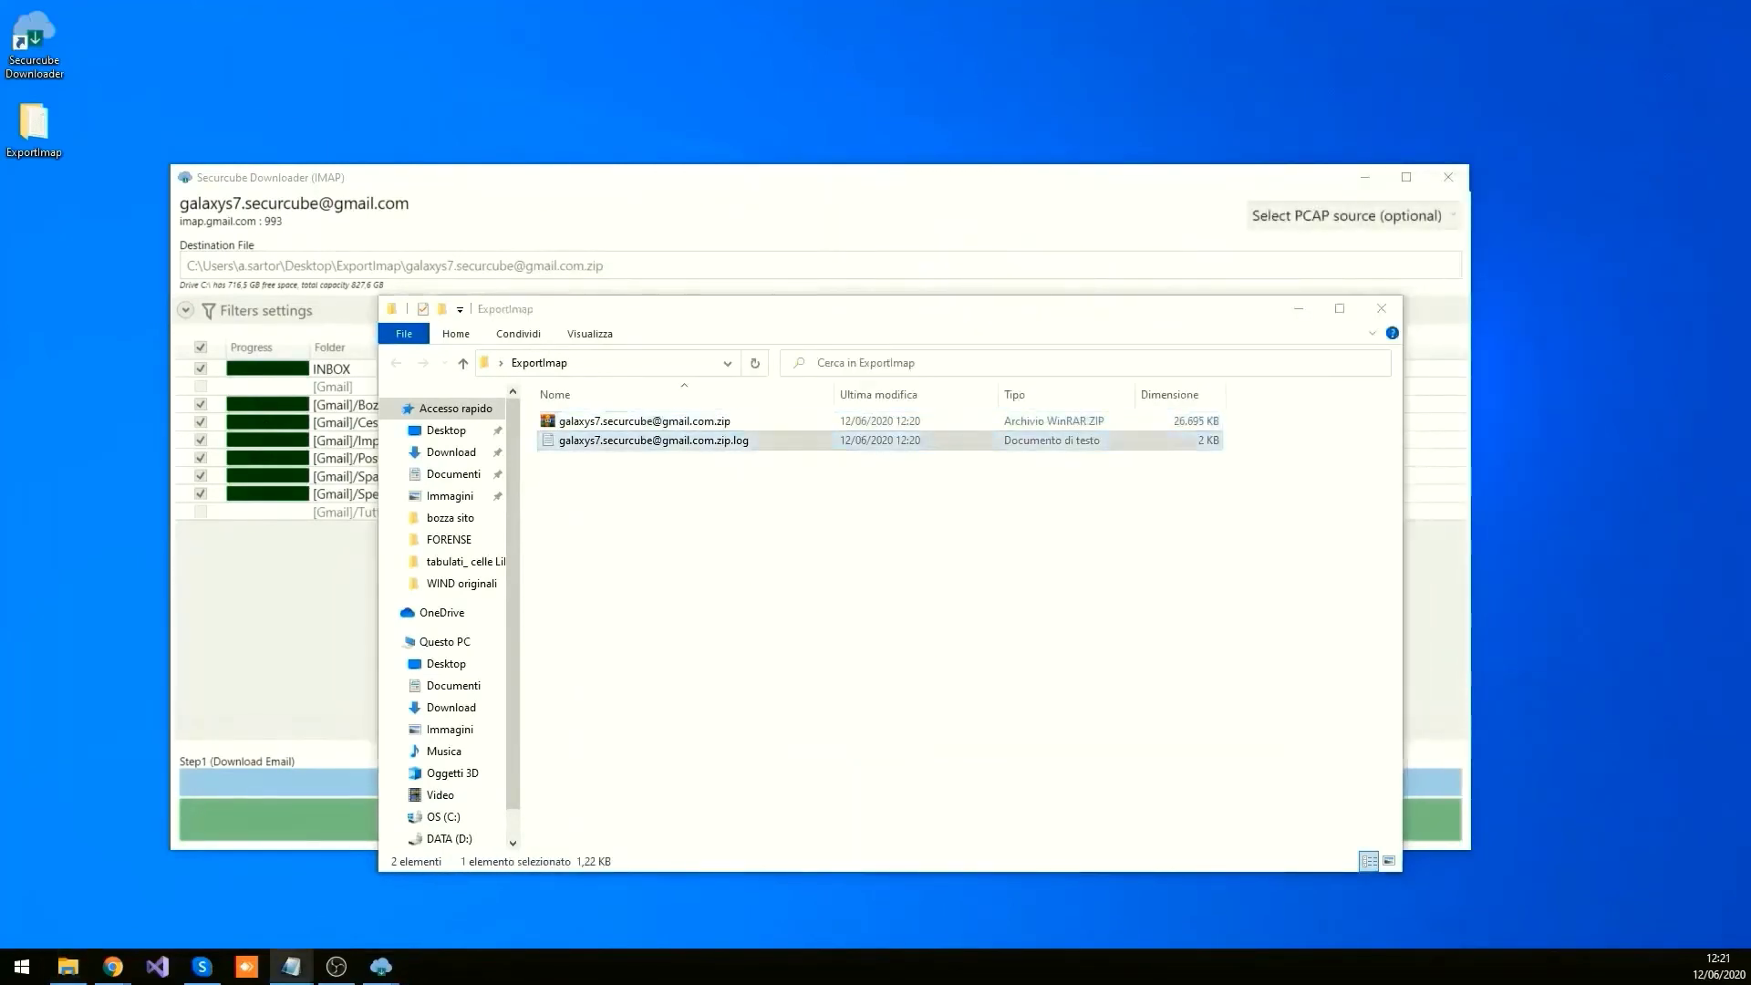
pyautogui.moveTo(1208, 321); pyautogui.dragTo(1272, 55)
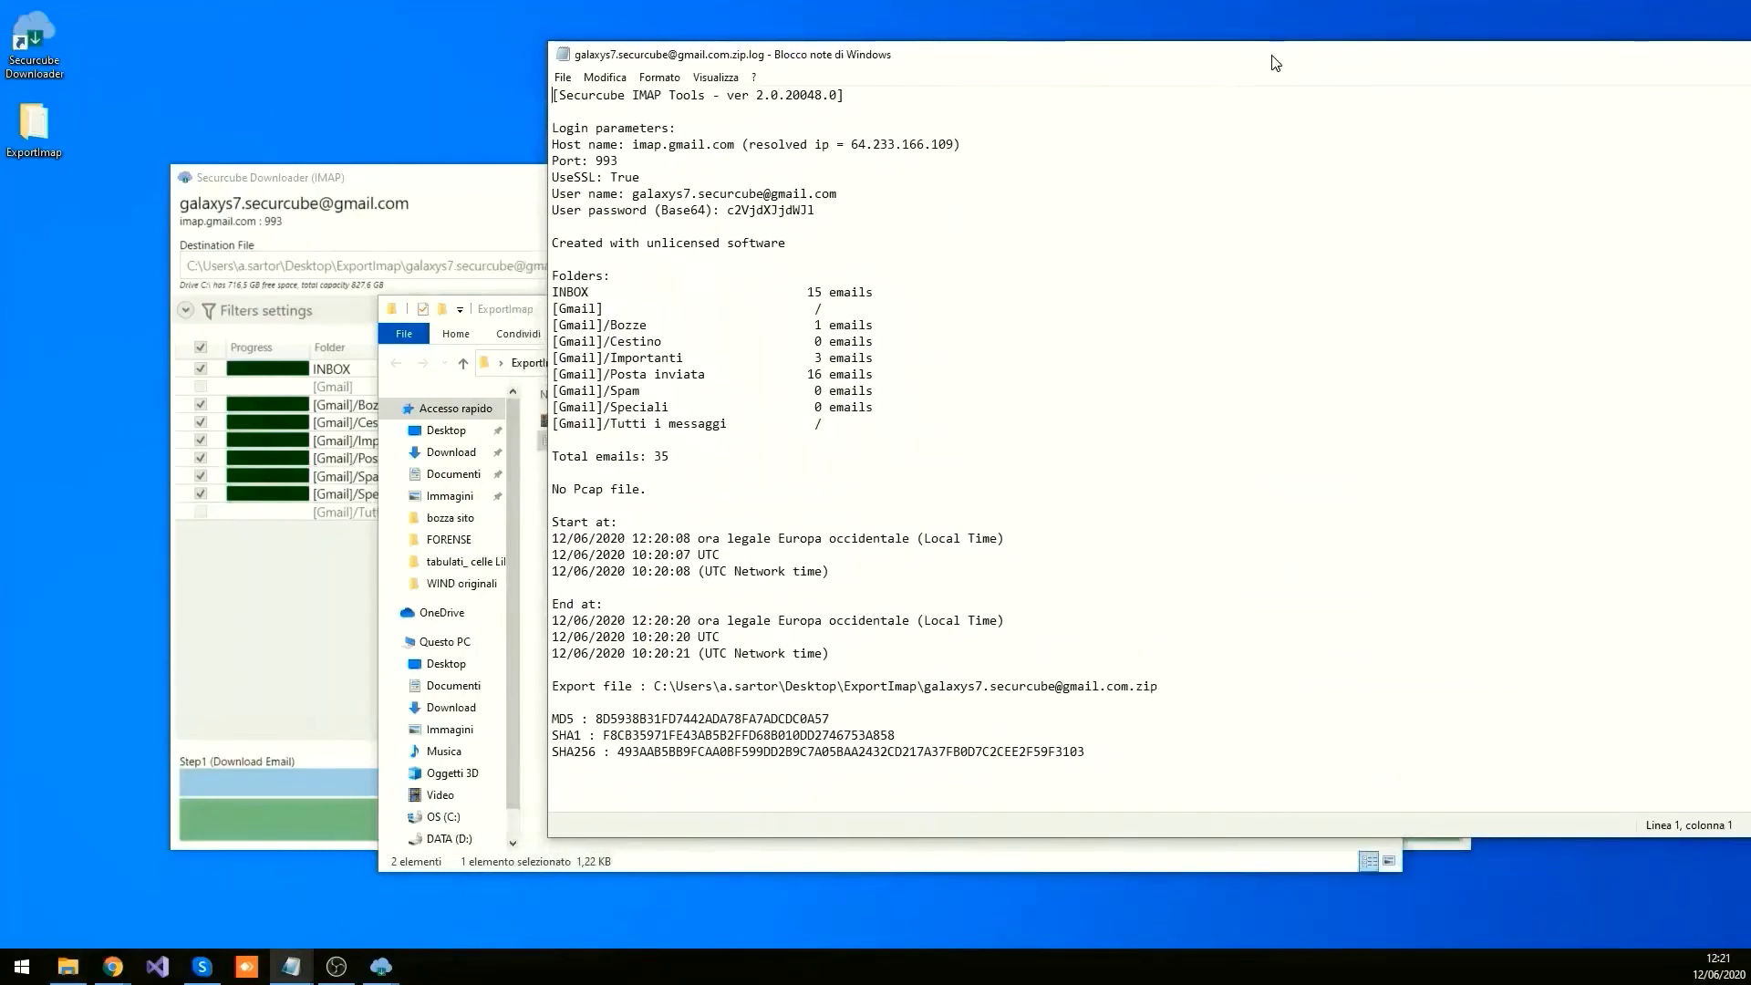